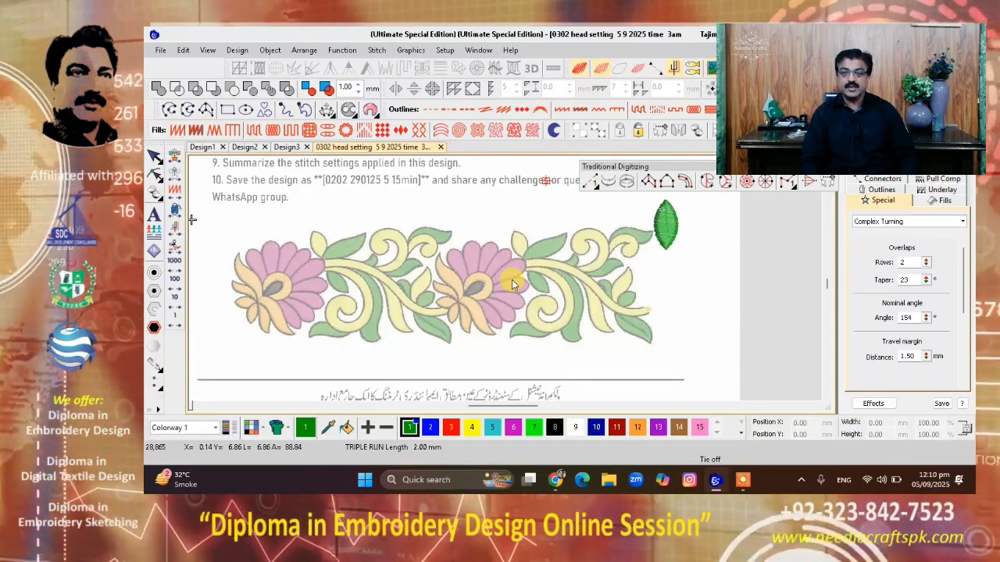
Examine the repeating floral border artwork, including its overall layout, lower yellow scroll and leaves, and the junction between the two flowers
scroll(507, 282, "up", 1)
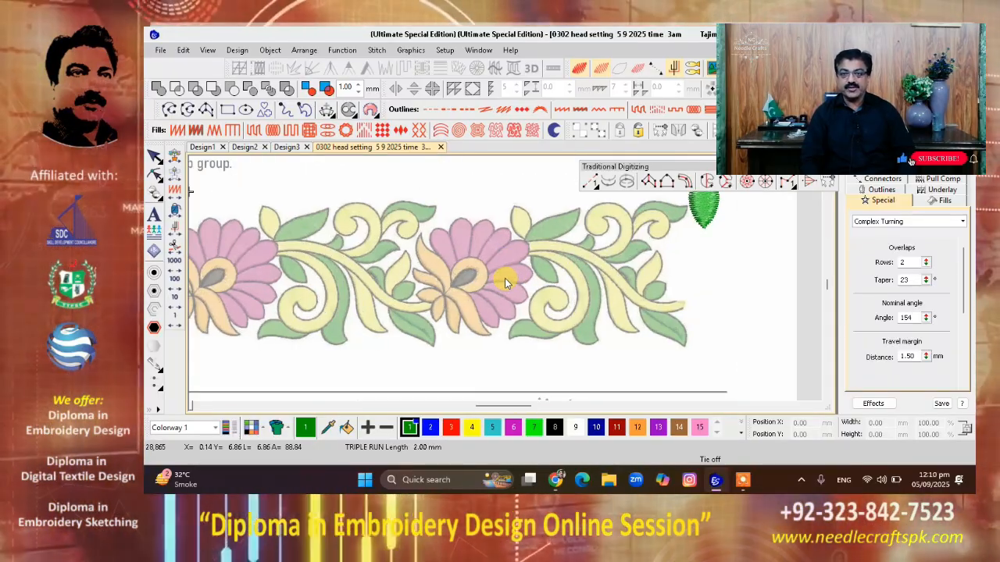
scroll(504, 282, "down", 2)
scroll(504, 283, "up", 2)
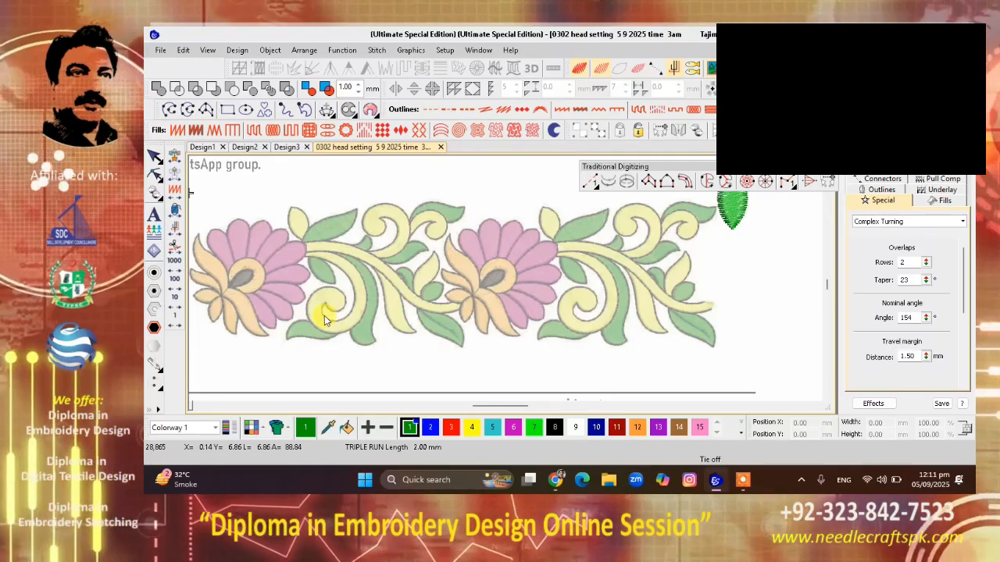
scroll(309, 321, "up", 1)
scroll(505, 279, "down", 2)
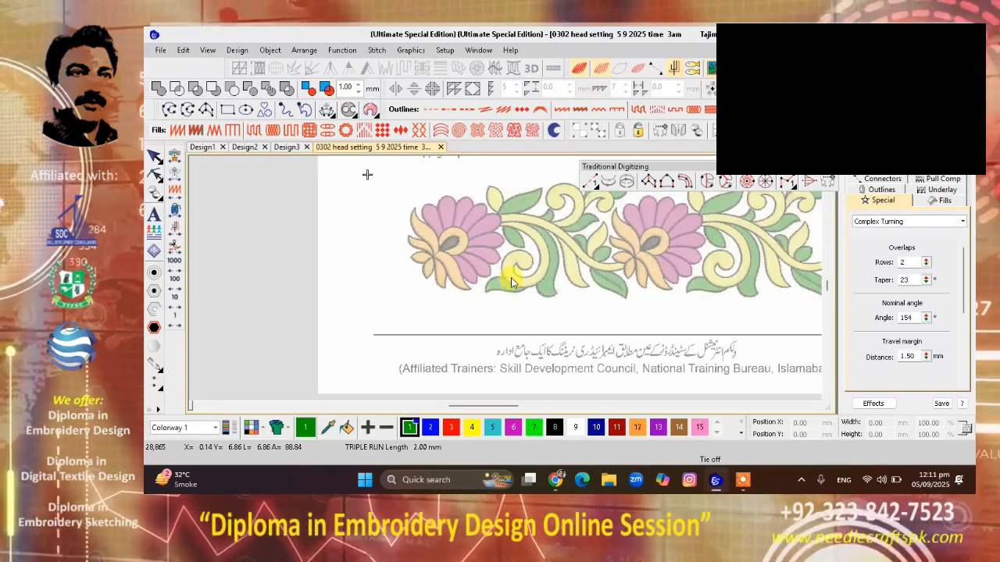
scroll(511, 277, "up", 1)
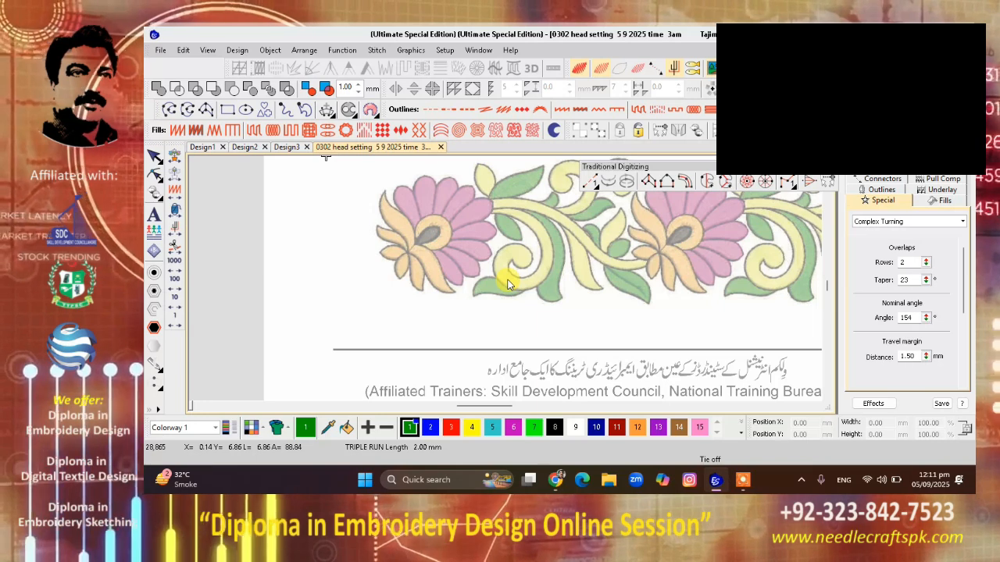
scroll(506, 282, "down", 1)
scroll(505, 282, "up", 2)
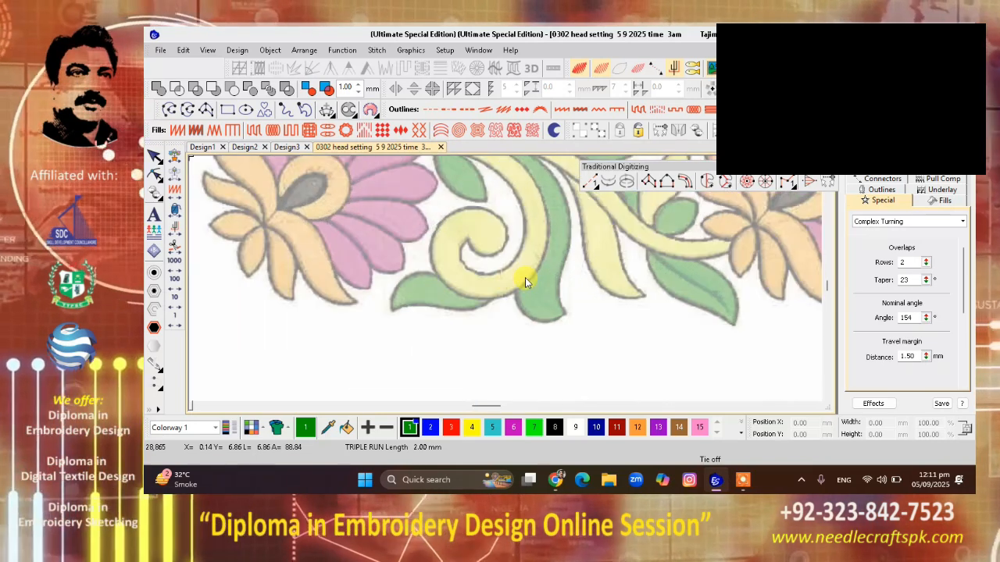
scroll(505, 278, "up", 2)
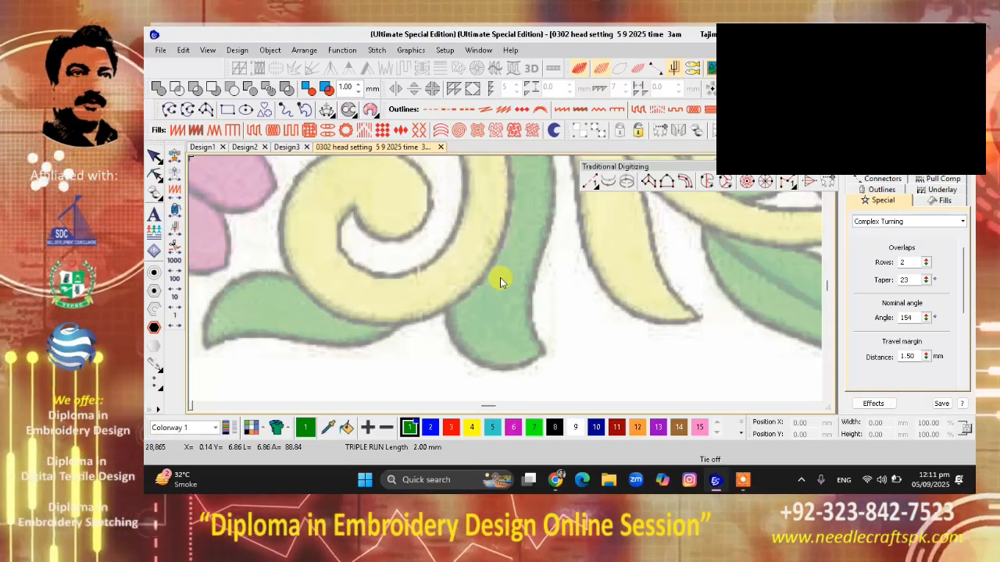
scroll(515, 278, "up", 2)
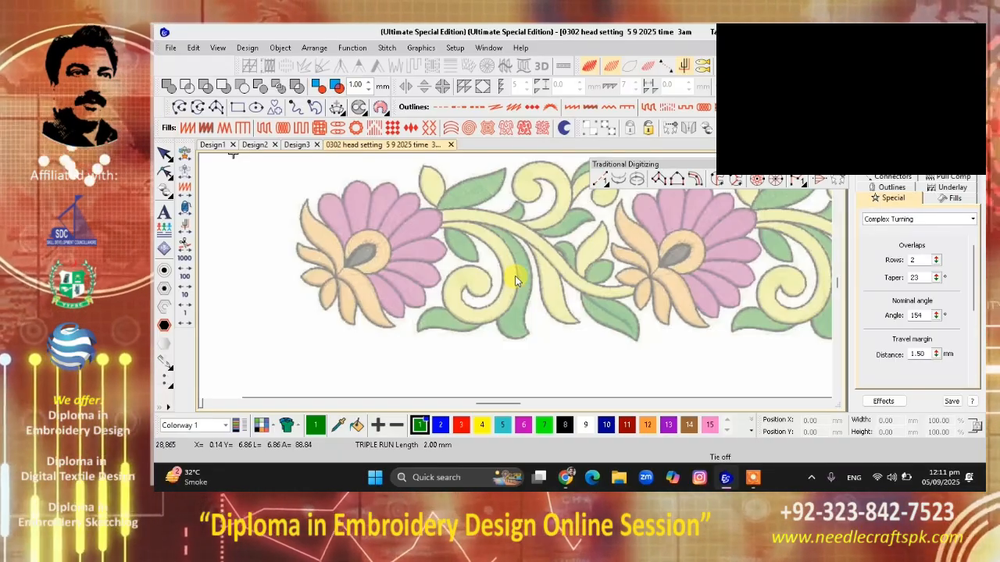
scroll(515, 280, "down", 2)
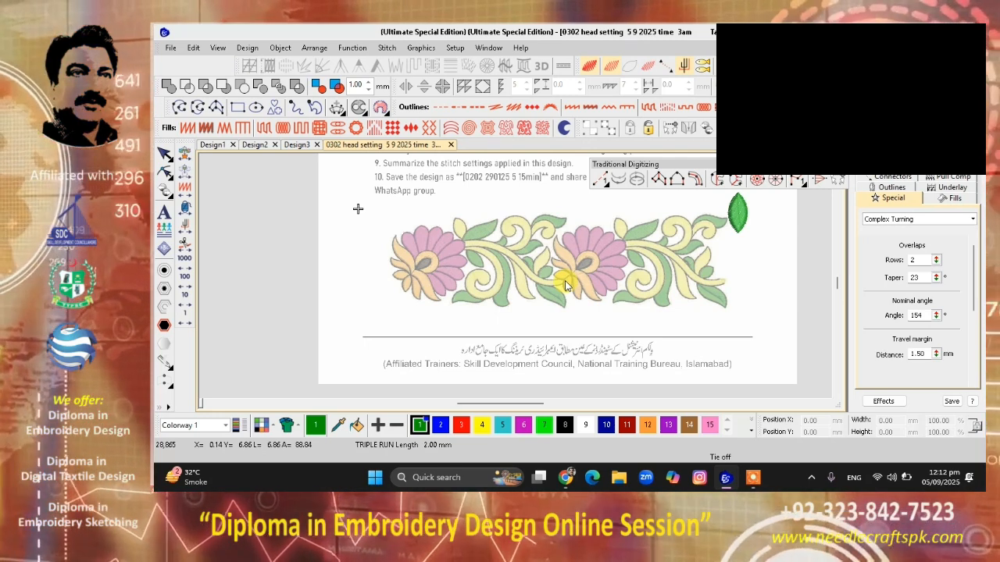
scroll(517, 277, "up", 2)
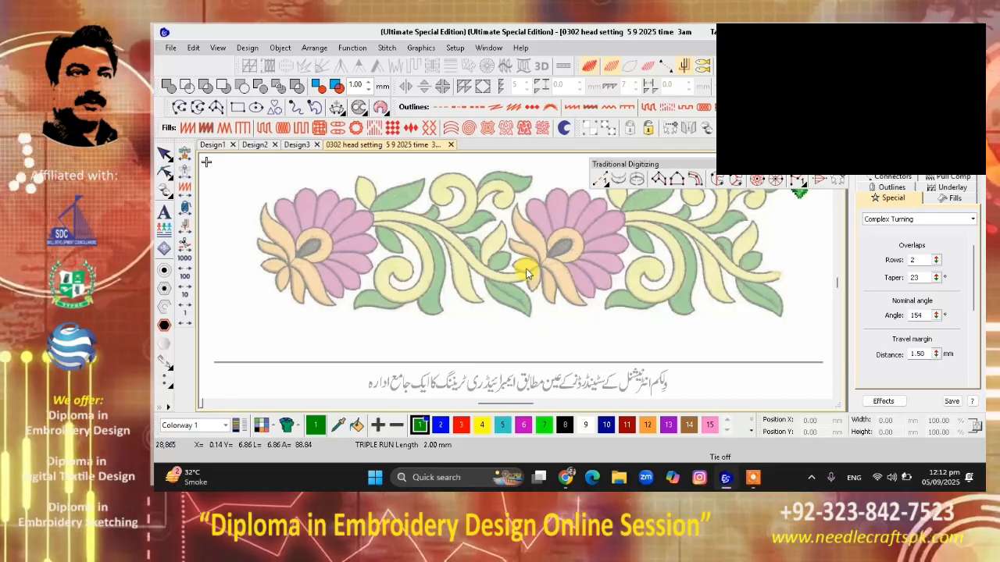
scroll(517, 277, "up", 2)
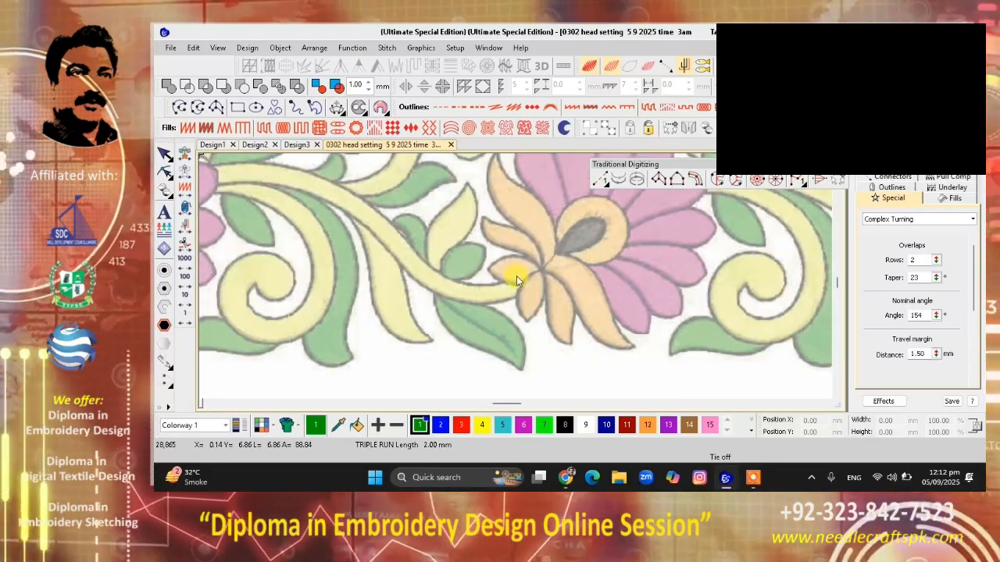
Examine up close how the yellow stem, its branches and the green leaves join the orange petals of the second flower
scroll(516, 276, "up", 3)
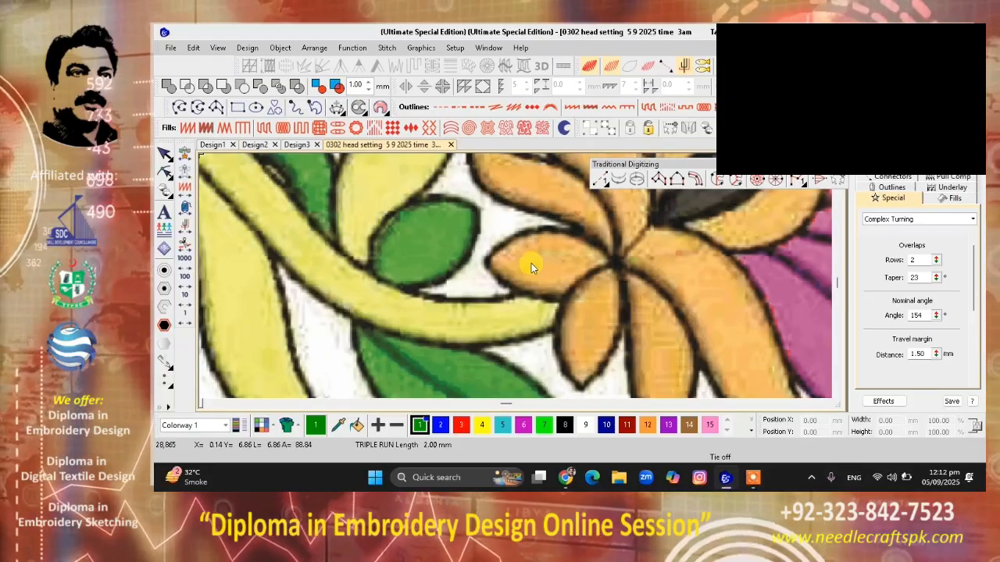
scroll(515, 276, "down", 1)
scroll(492, 298, "up", 1)
scroll(515, 280, "up", 1)
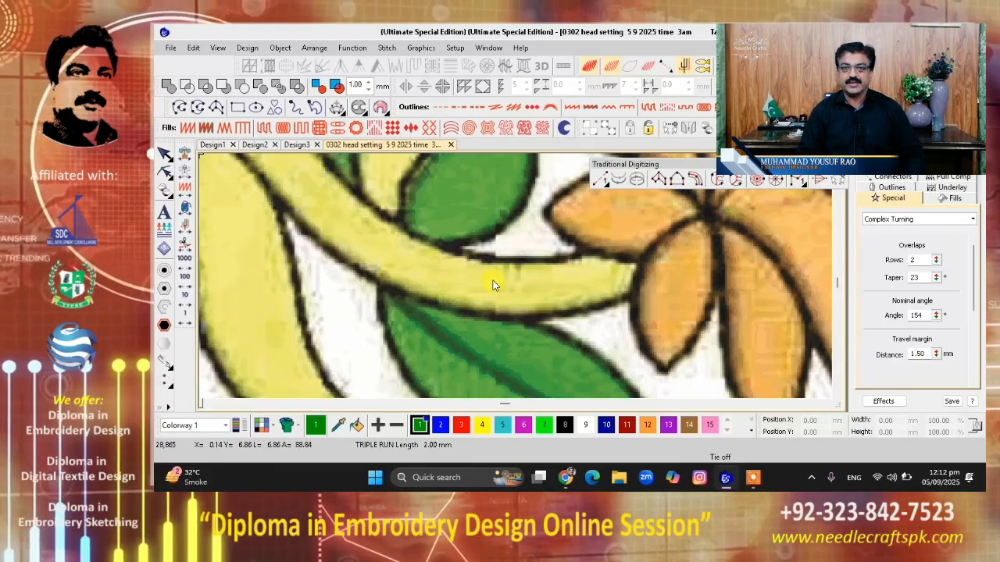
scroll(515, 281, "down", 1)
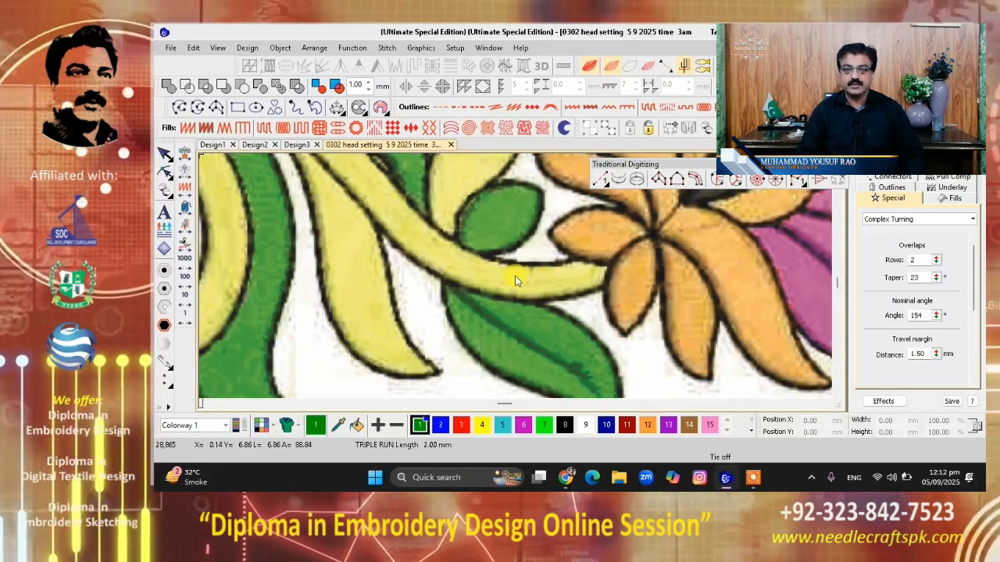
scroll(515, 278, "up", 2)
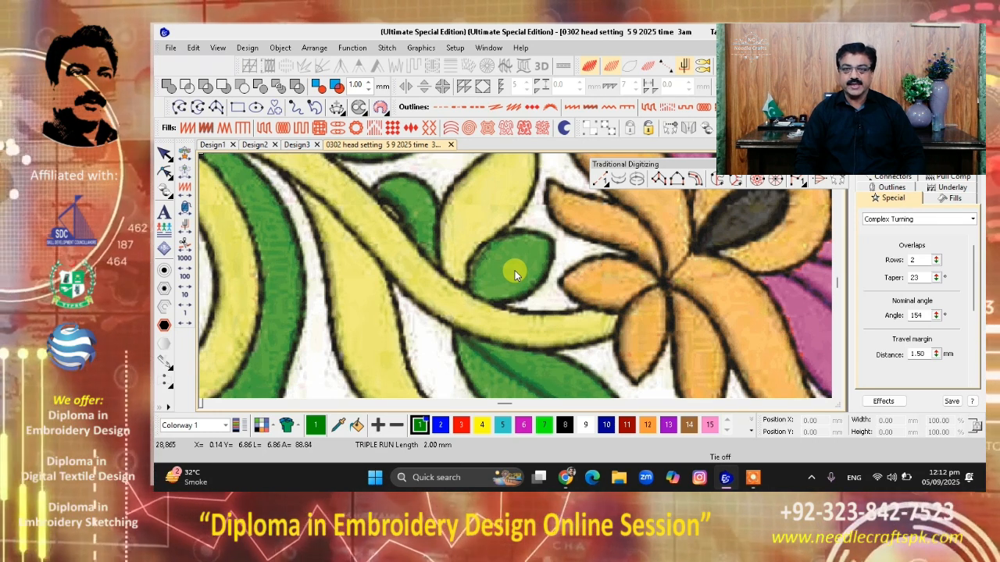
scroll(514, 270, "down", 1)
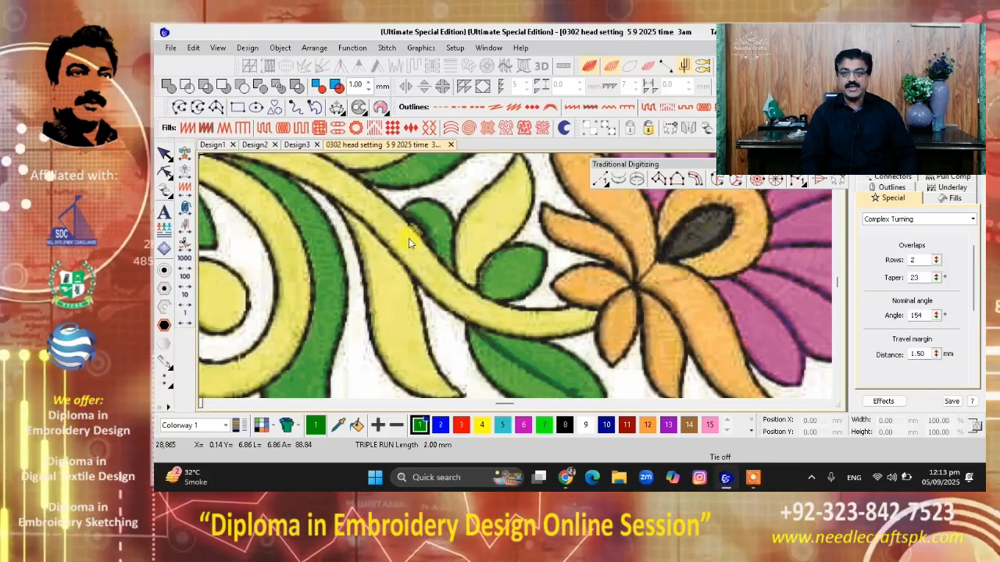
scroll(410, 248, "up", 2)
scroll(515, 277, "down", 5)
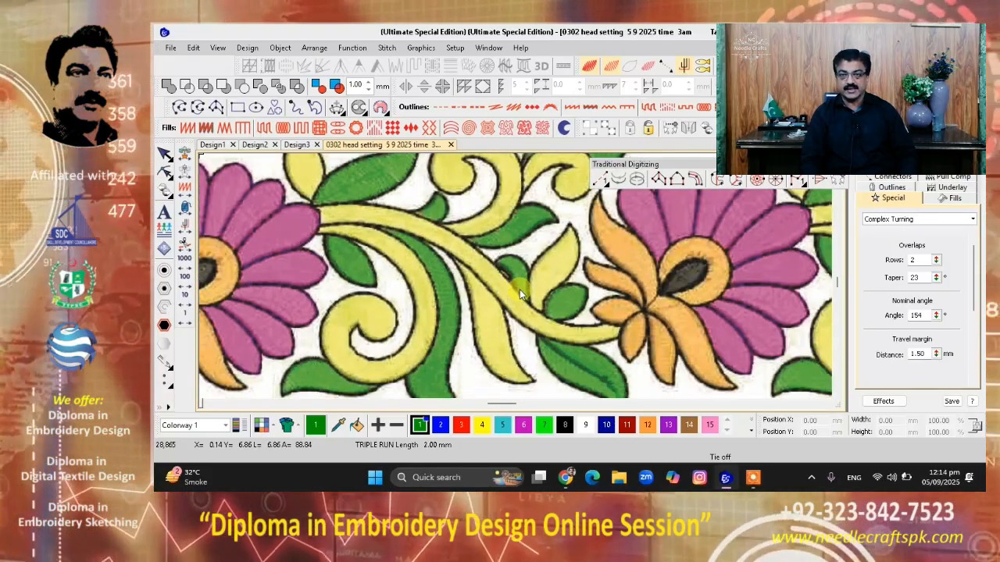
scroll(515, 276, "up", 2)
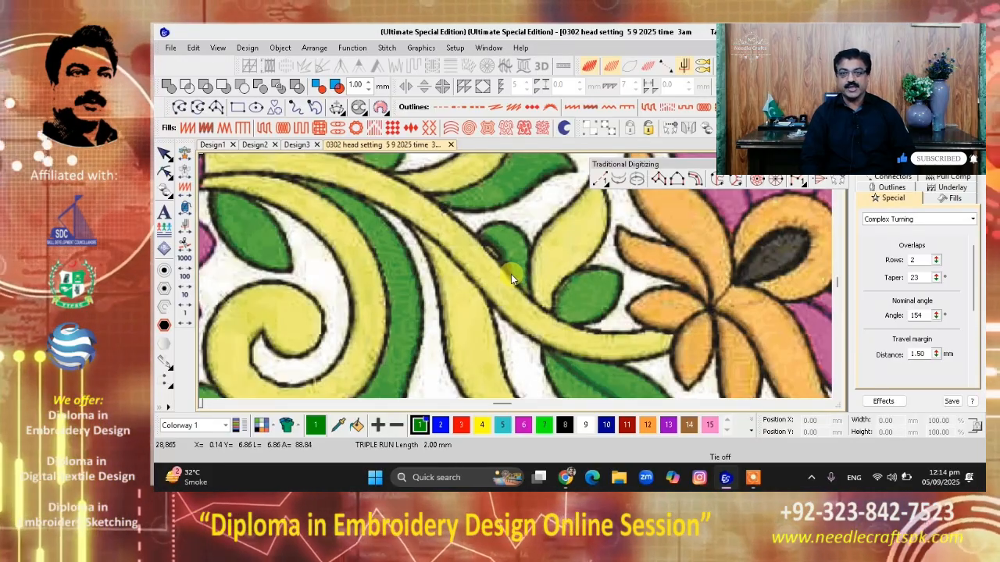
scroll(511, 274, "up", 1)
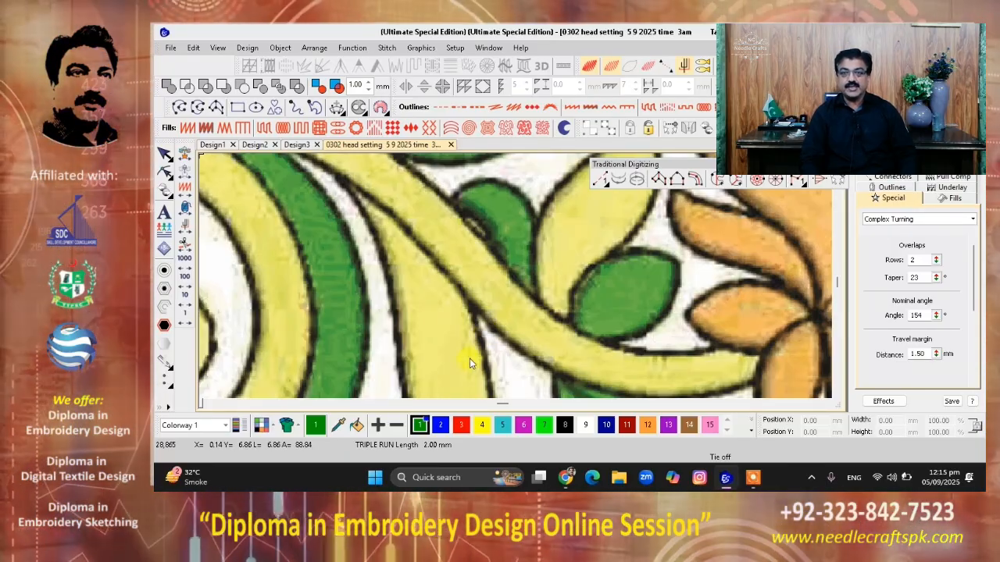
scroll(489, 328, "down", 3)
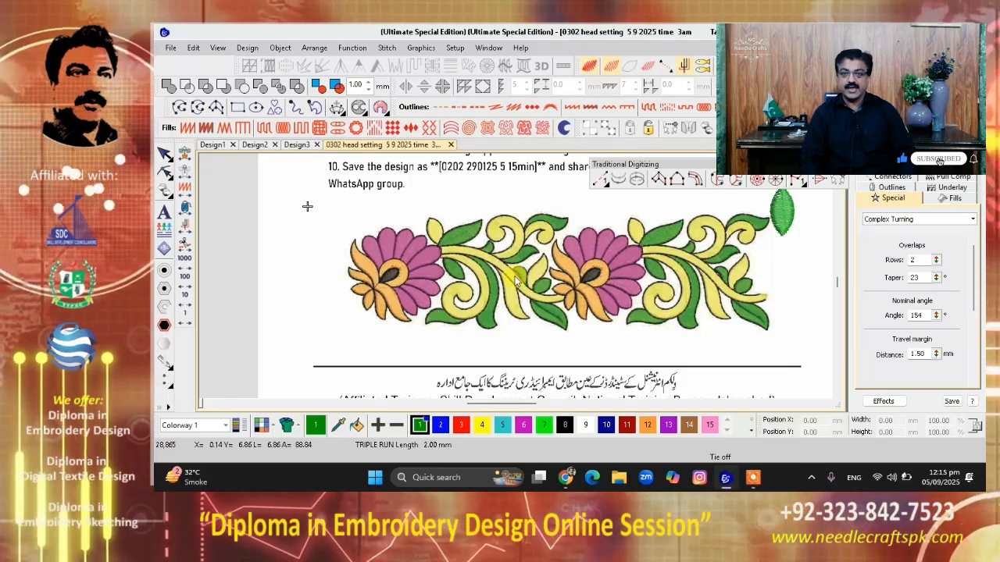
Measure across the yellow stem branches and the small green leaf between the two flowers
scroll(515, 281, "up", 3)
scroll(522, 303, "up", 1)
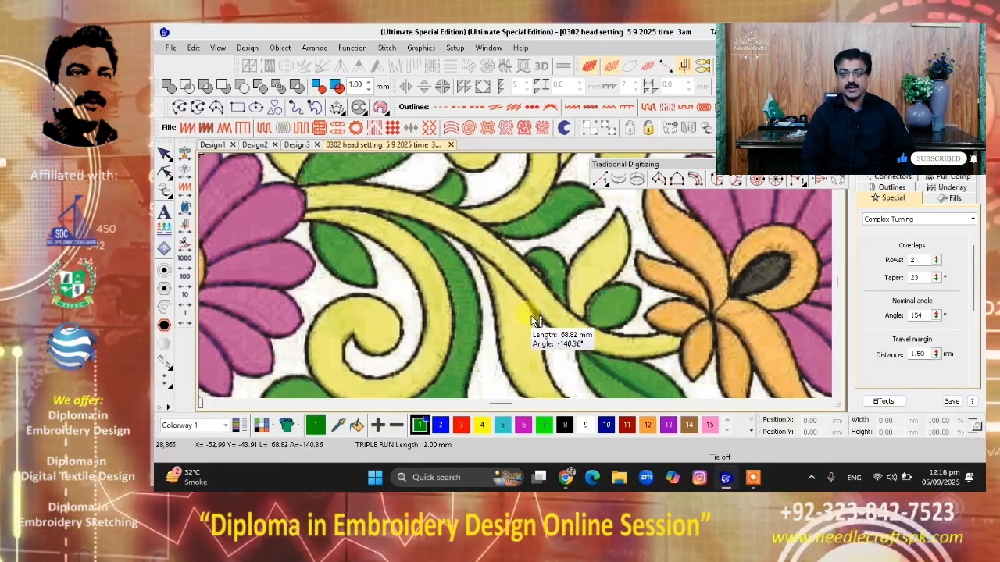
left_click(540, 341)
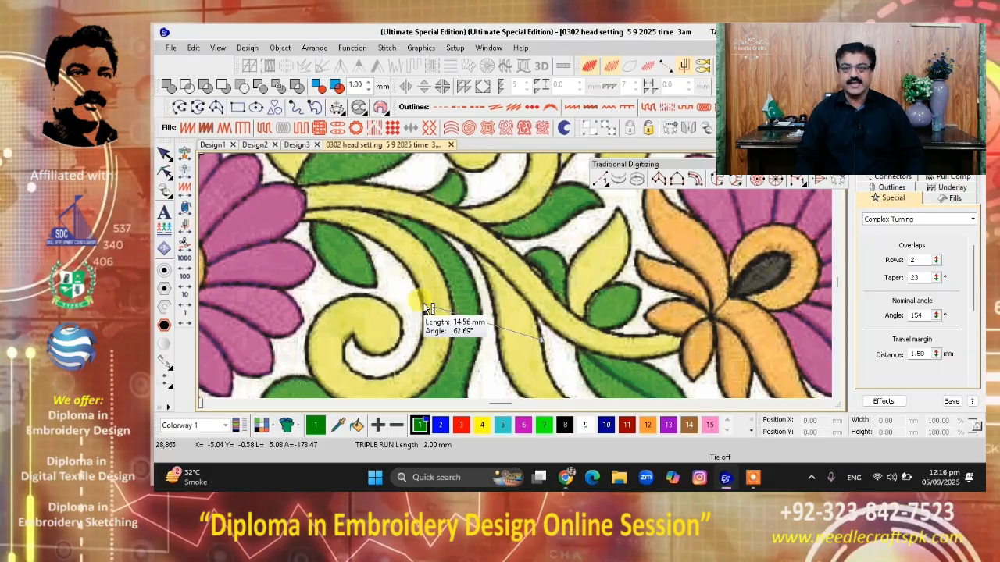
left_click(363, 244)
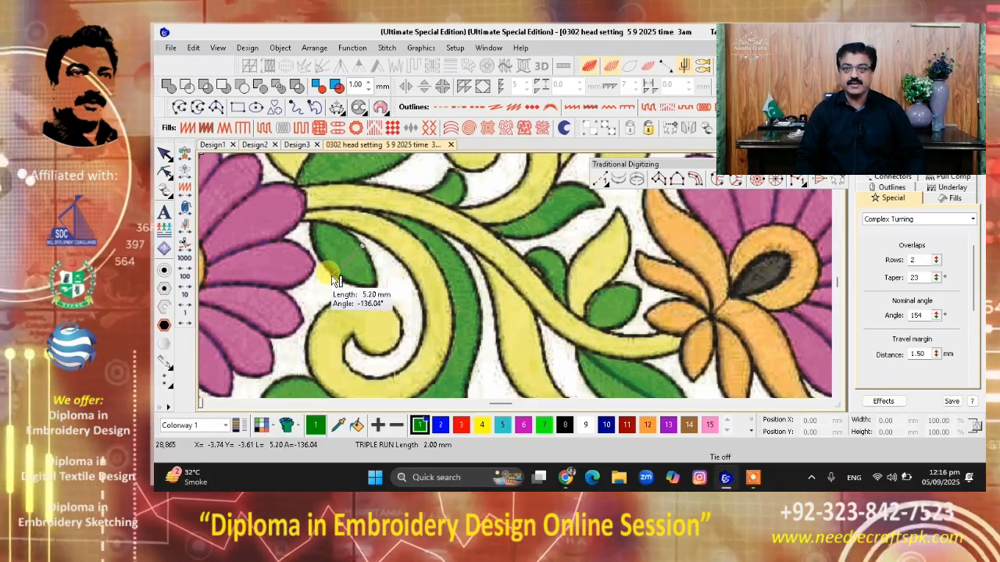
scroll(422, 275, "down", 2)
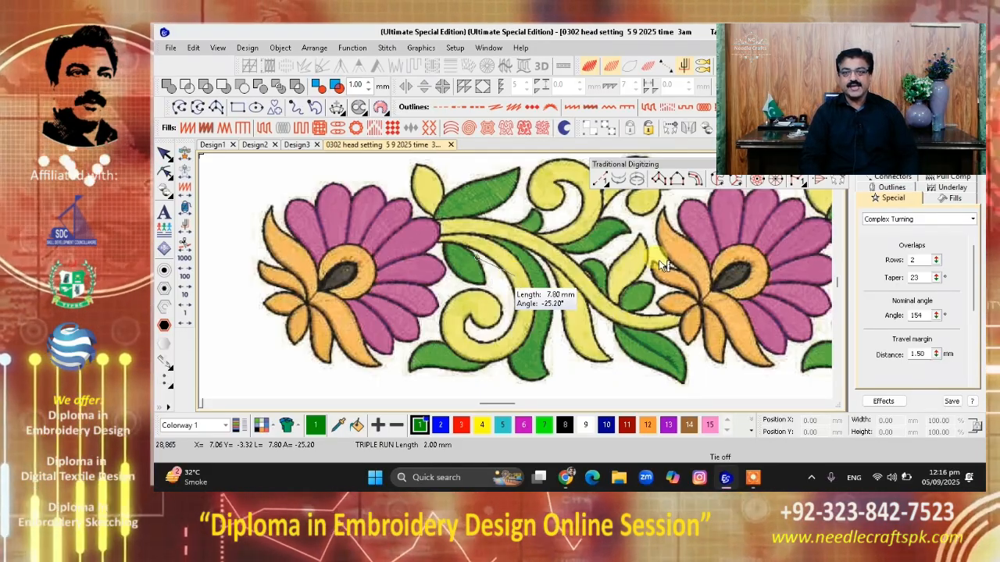
scroll(712, 263, "down", 1)
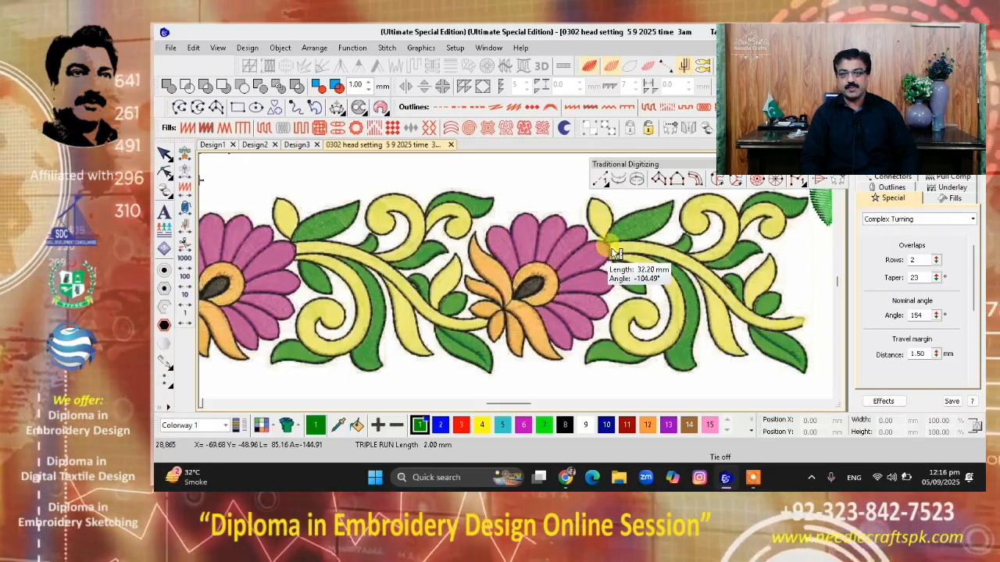
Measure the width of the main yellow stem in both repeats of the border
left_click(630, 218)
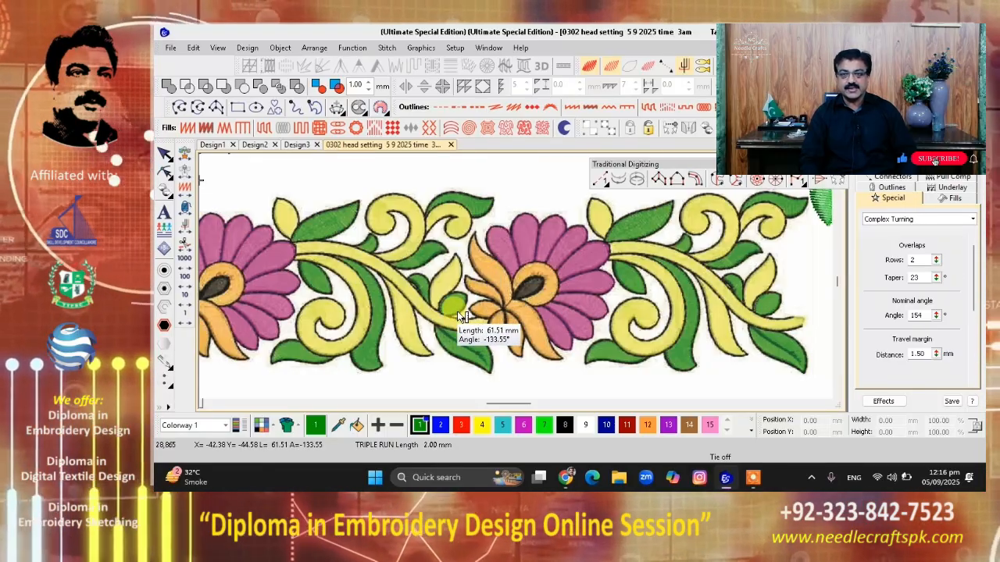
scroll(400, 282, "up", 2)
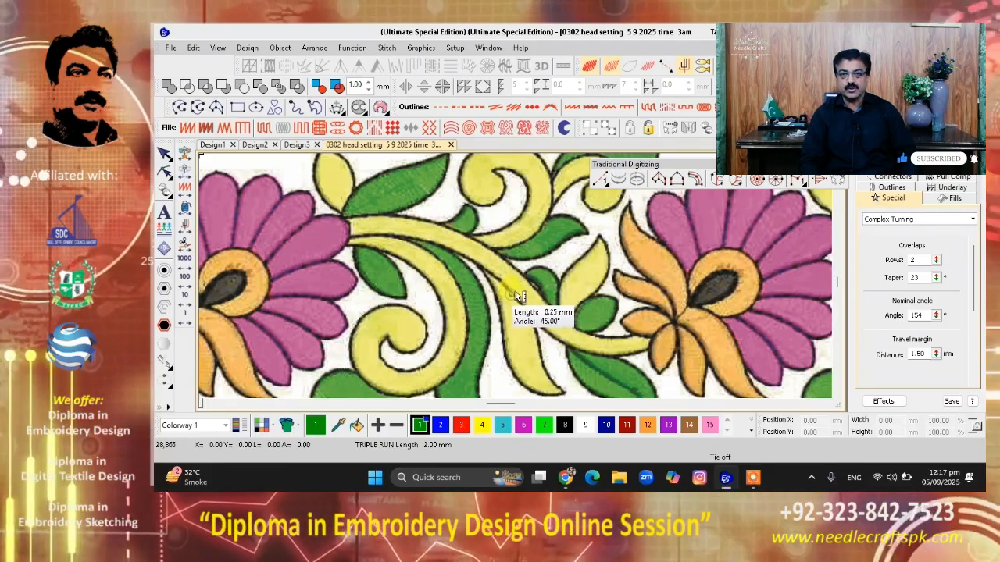
left_click(511, 293)
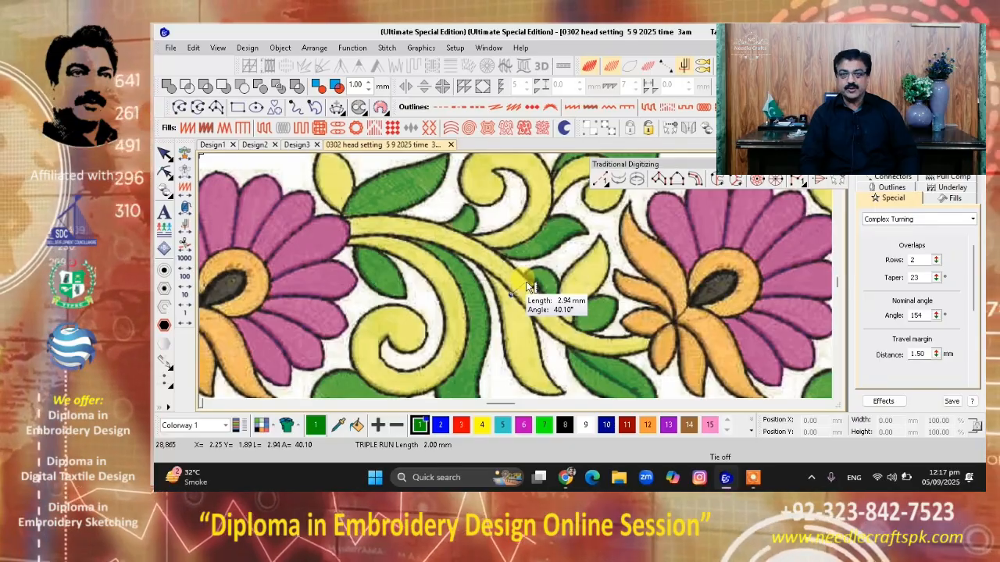
scroll(527, 286, "down", 2)
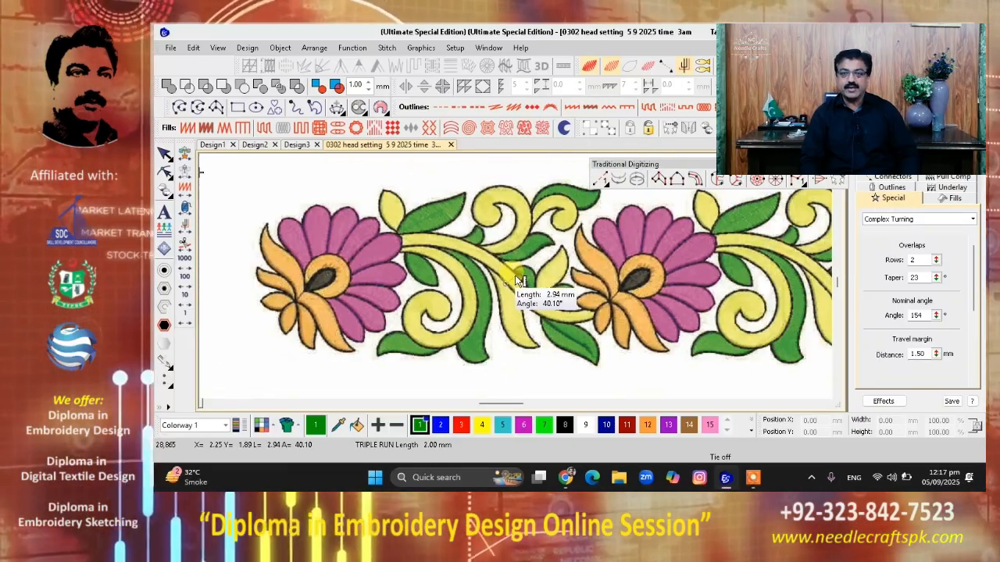
scroll(528, 287, "up", 2)
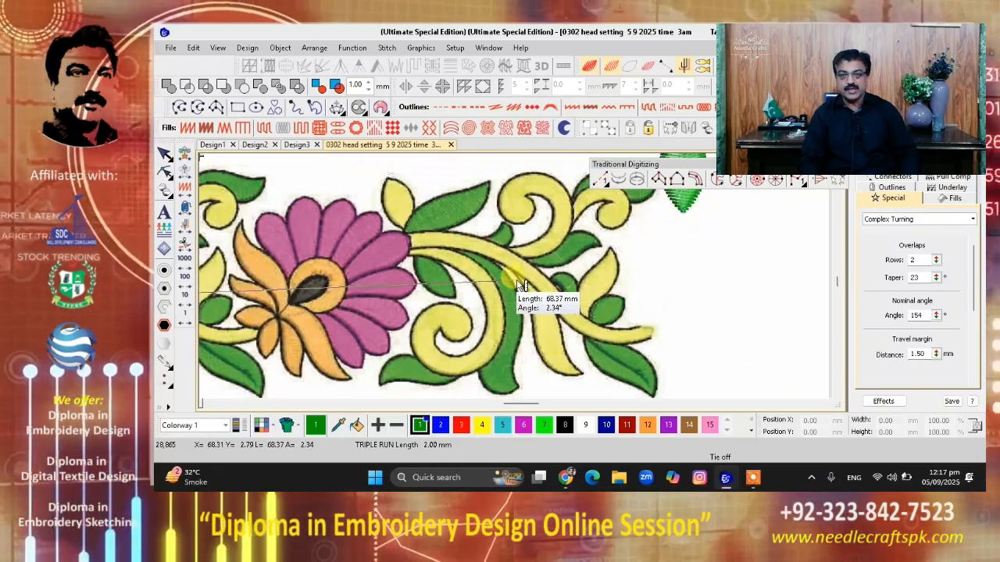
left_click(524, 279)
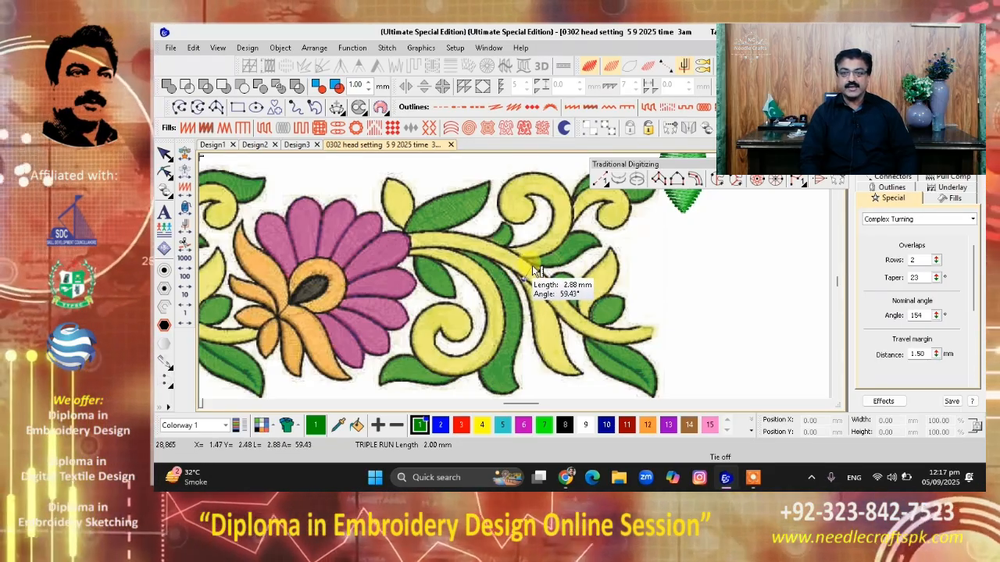
key("Escape")
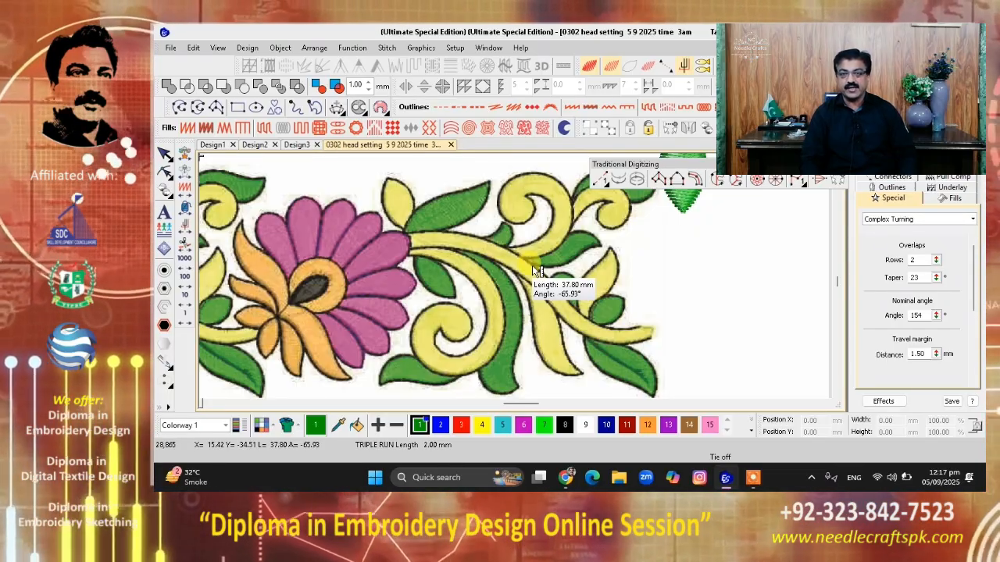
Measure the height of the floral border between its two flowers, from the upper leaf down to the lower leaf
scroll(537, 272, "down", 3)
scroll(515, 276, "up", 3)
scroll(515, 276, "down", 2)
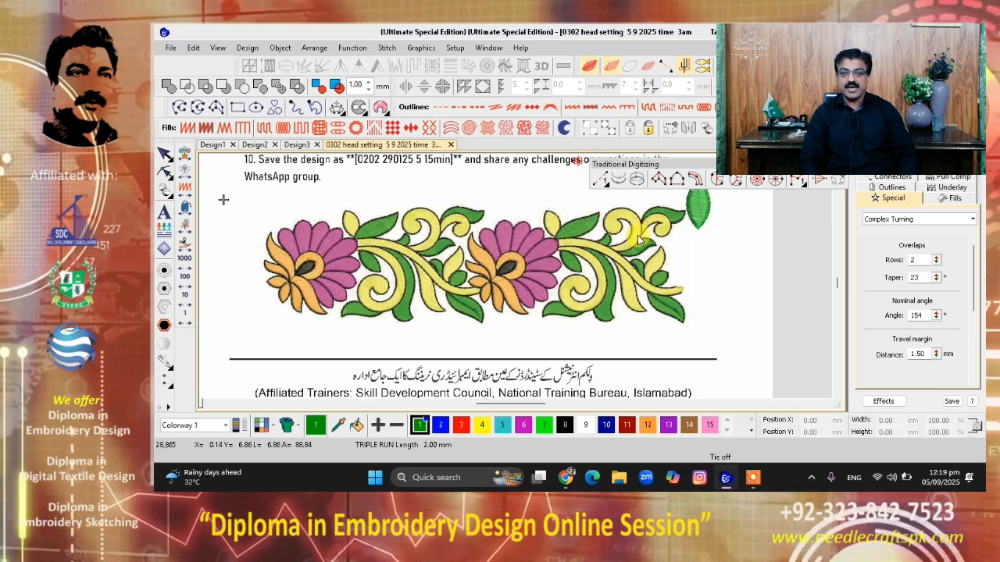
key("m")
left_click_drag(462, 213, 469, 310)
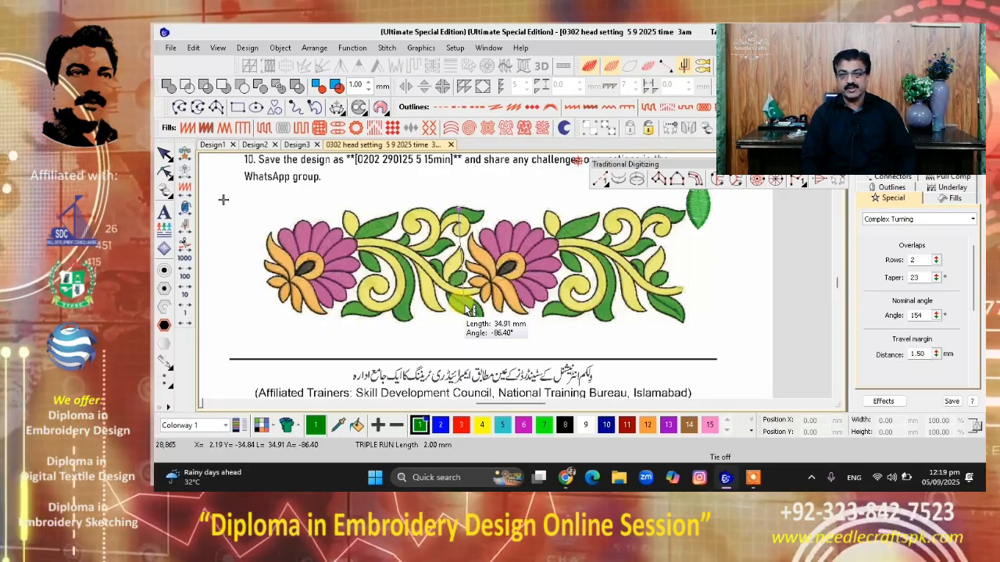
Select the stitched green leaf object beside the upper end of the border's second repeat
left_click(703, 228)
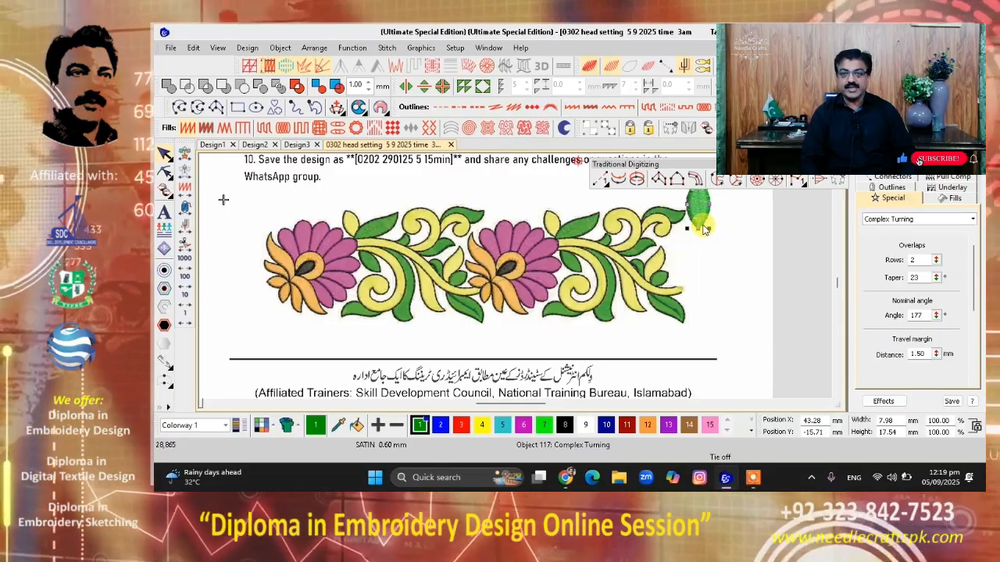
scroll(583, 262, "up", 3)
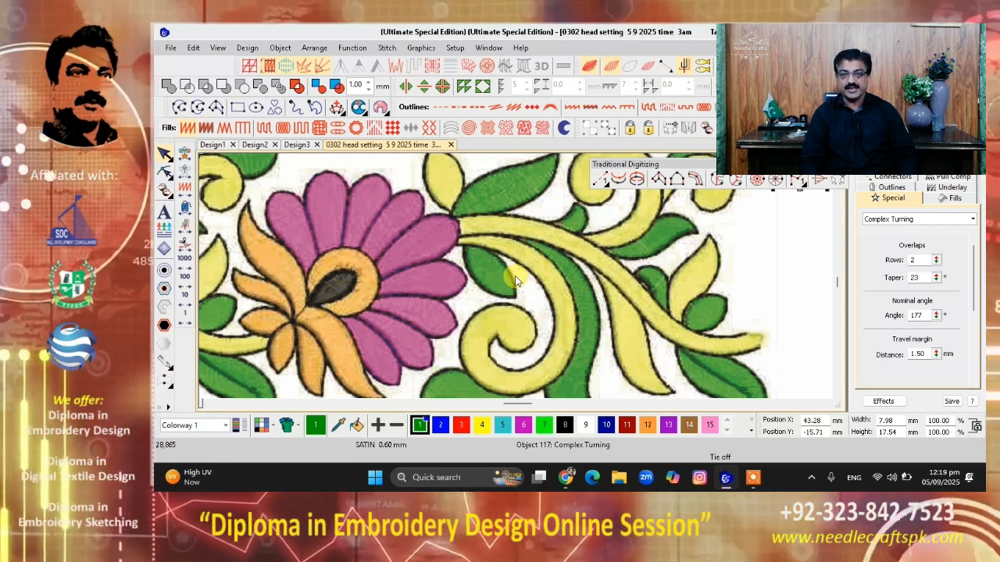
Deselect the green leaf and examine the assignment text and the floral border between its two flowers
scroll(515, 281, "down", 5)
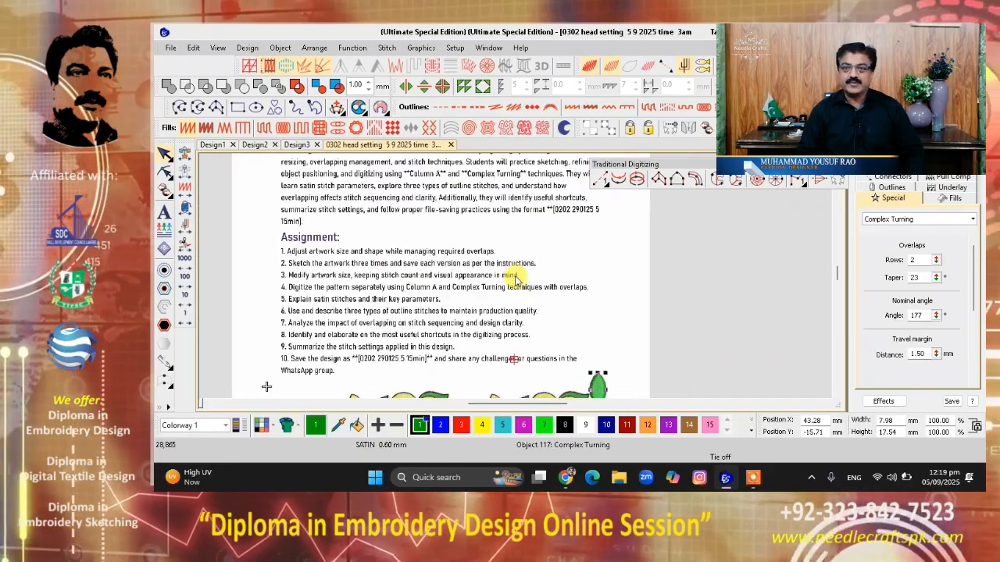
scroll(515, 280, "up", 3)
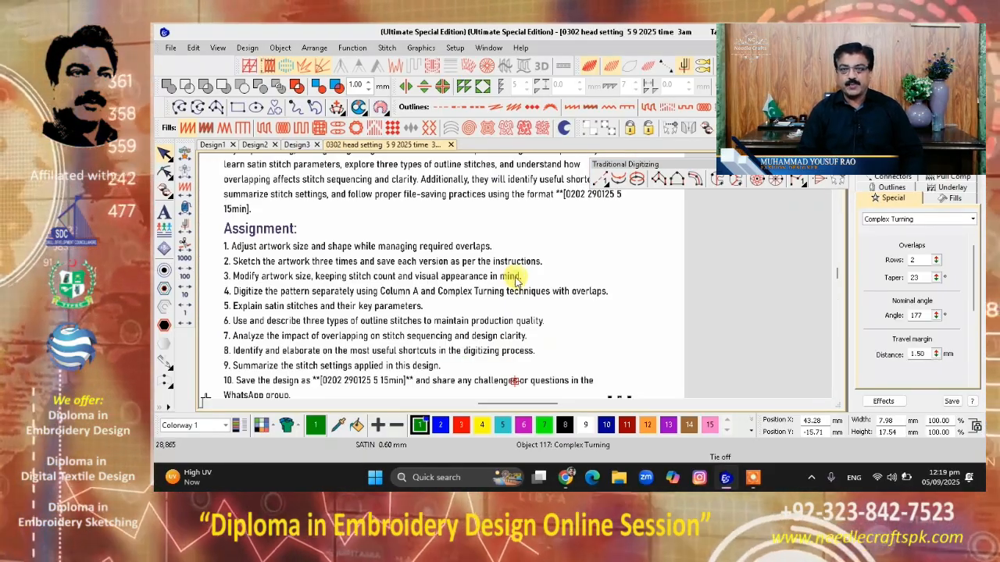
scroll(516, 281, "down", 3)
left_click(609, 294)
scroll(601, 312, "up", 3)
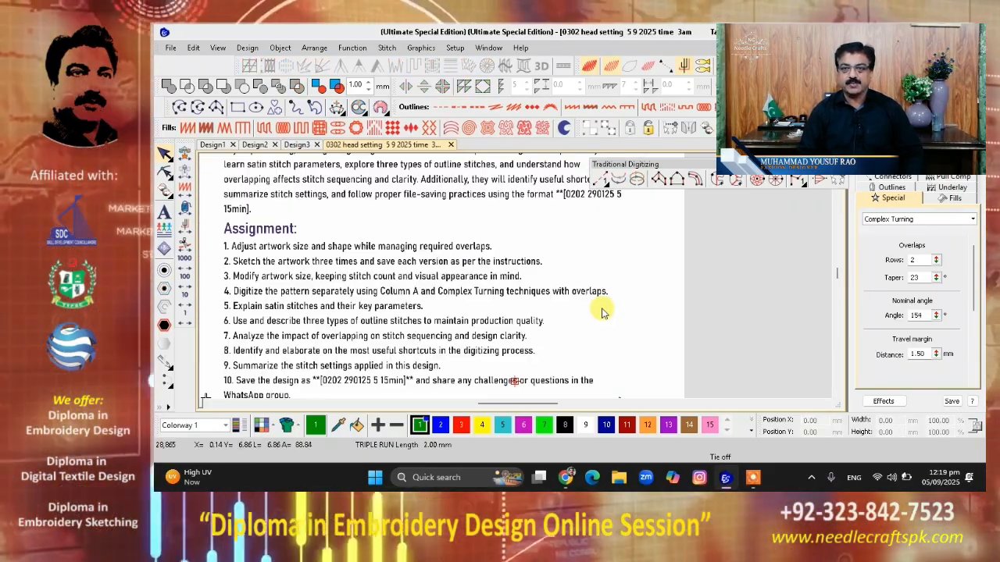
scroll(602, 313, "down", 3)
scroll(516, 281, "up", 2)
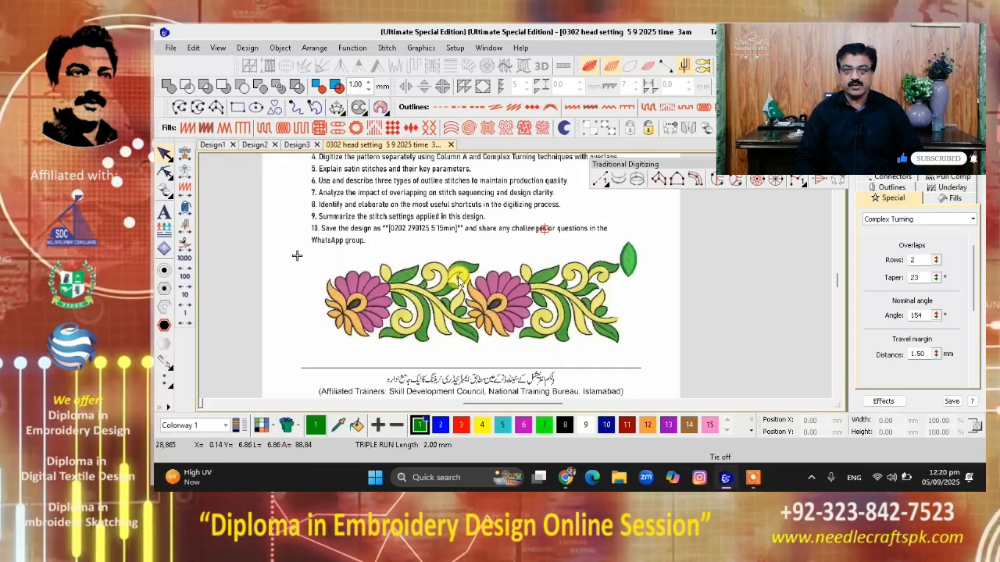
scroll(460, 277, "up", 5)
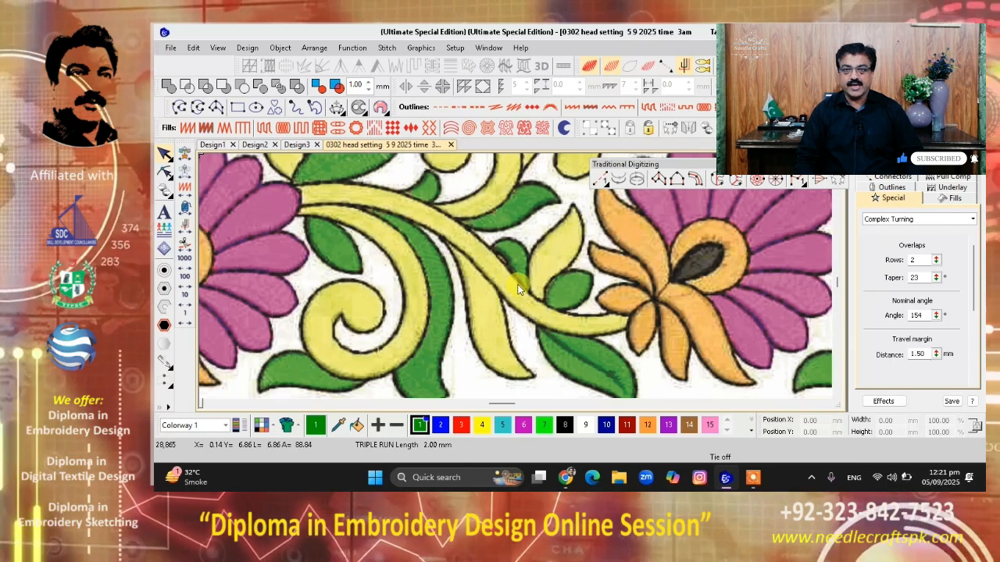
Enlarge the stitched green leaf to about 15 × 33 mm, inspect its stitches, and shrink it to about 6.9 × 15.1 mm
scroll(517, 289, "down", 4)
scroll(558, 286, "up", 4)
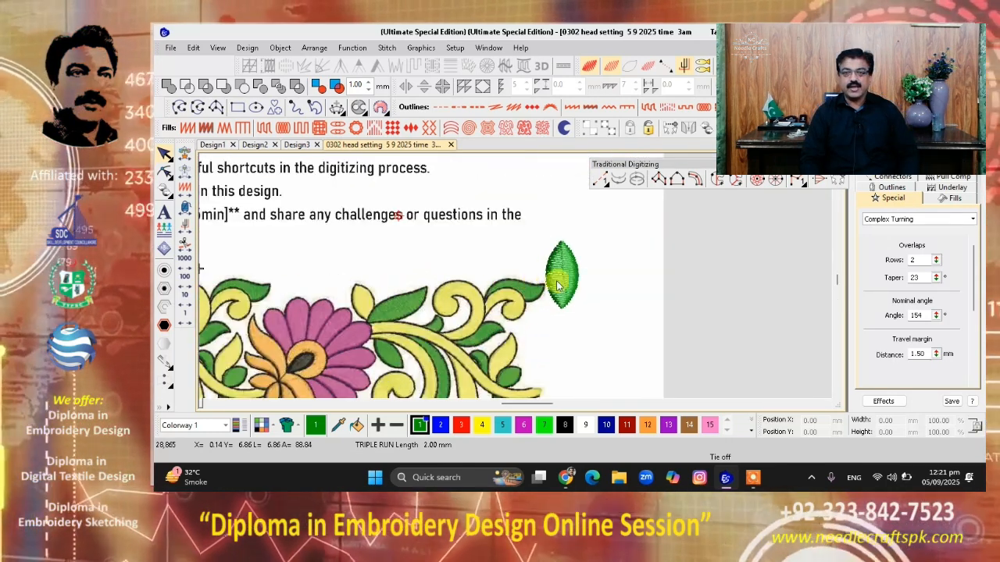
left_click(557, 286)
left_click_drag(579, 309, 631, 360)
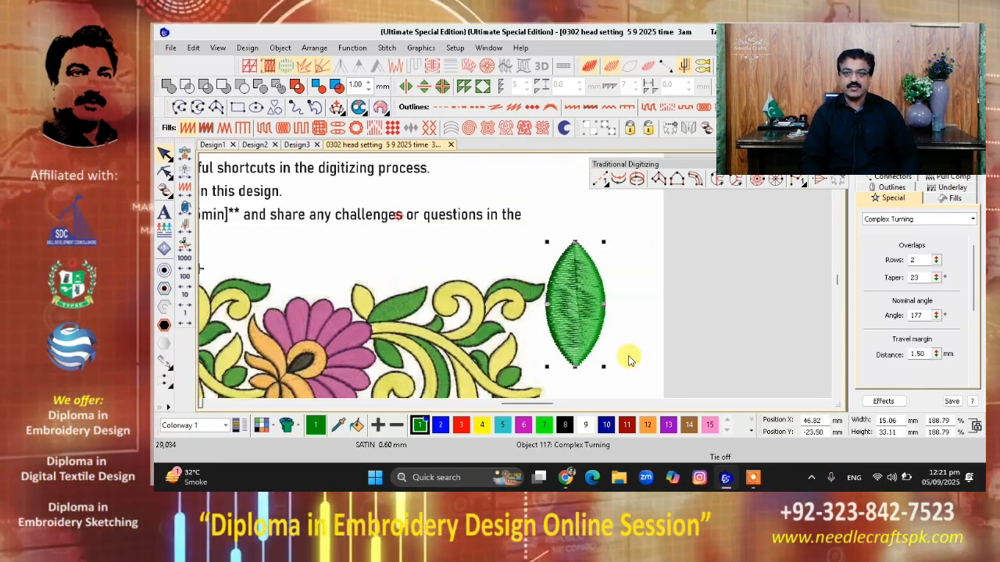
scroll(515, 275, "up", 3)
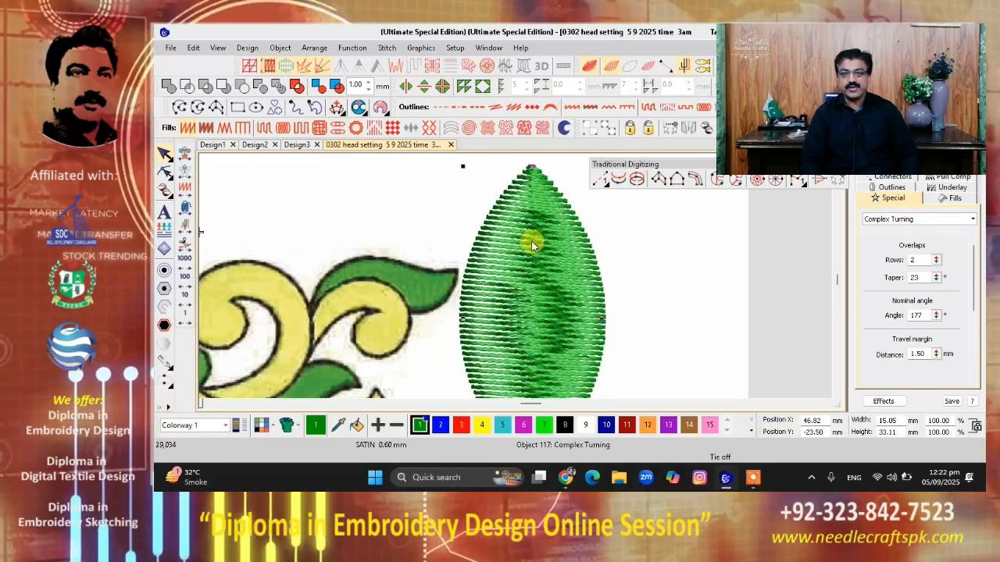
scroll(515, 275, "down", 2)
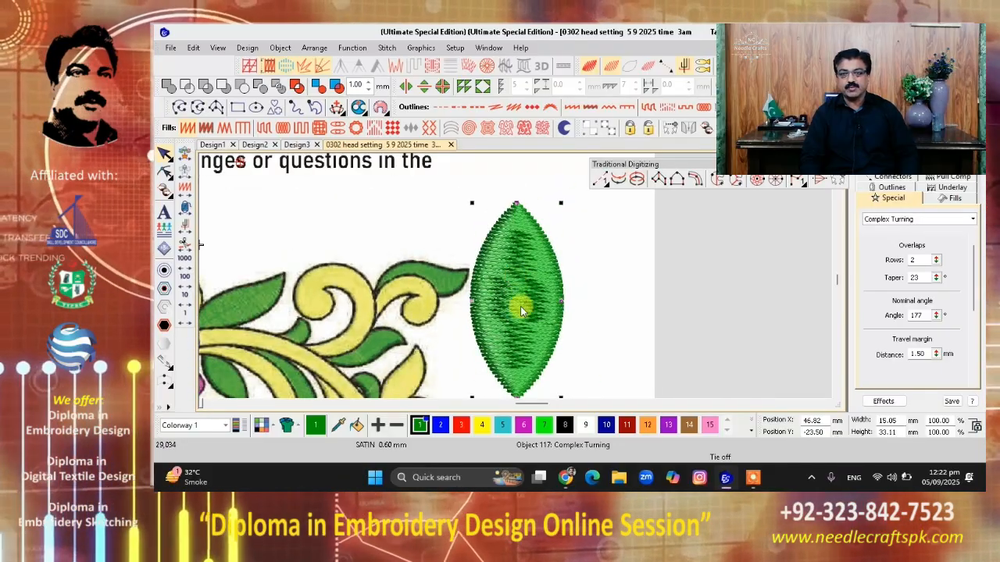
left_click_drag(560, 397, 514, 292)
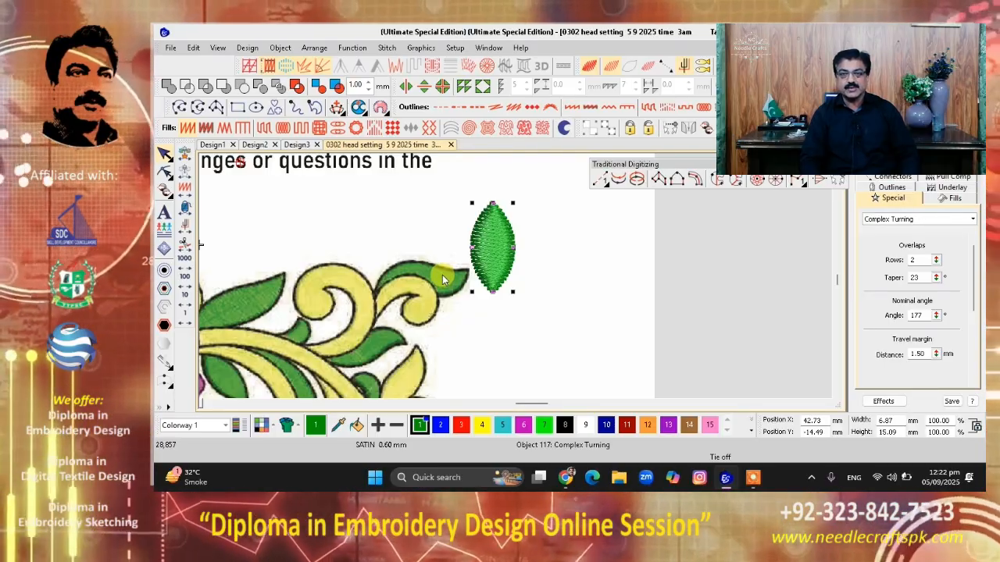
key("Escape")
Draw a straight line about 5.1 mm long across the lower yellow leaf between the two flowers
scroll(429, 289, "down", 3)
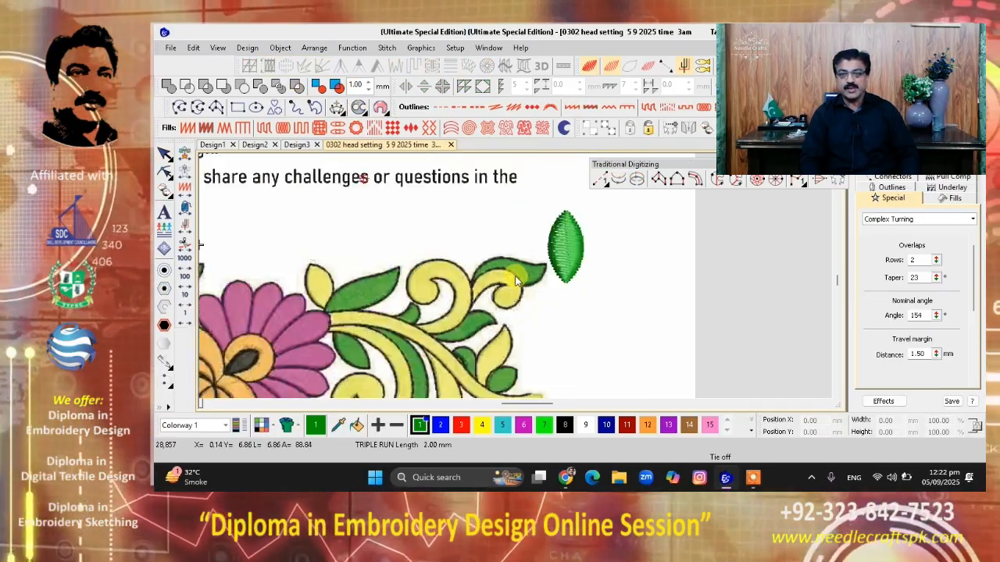
scroll(474, 304, "up", 5)
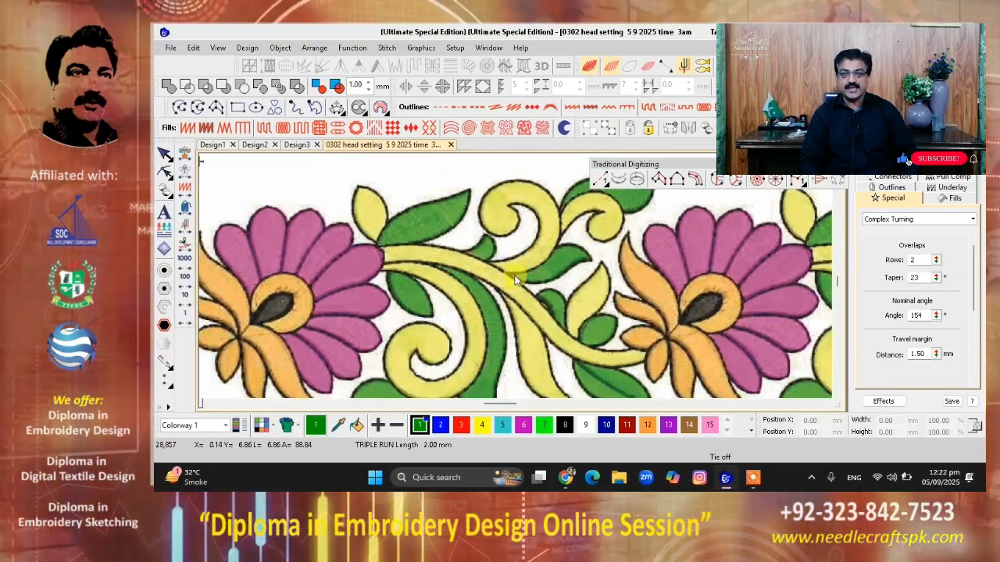
scroll(516, 273, "down", 1)
scroll(515, 279, "up", 1)
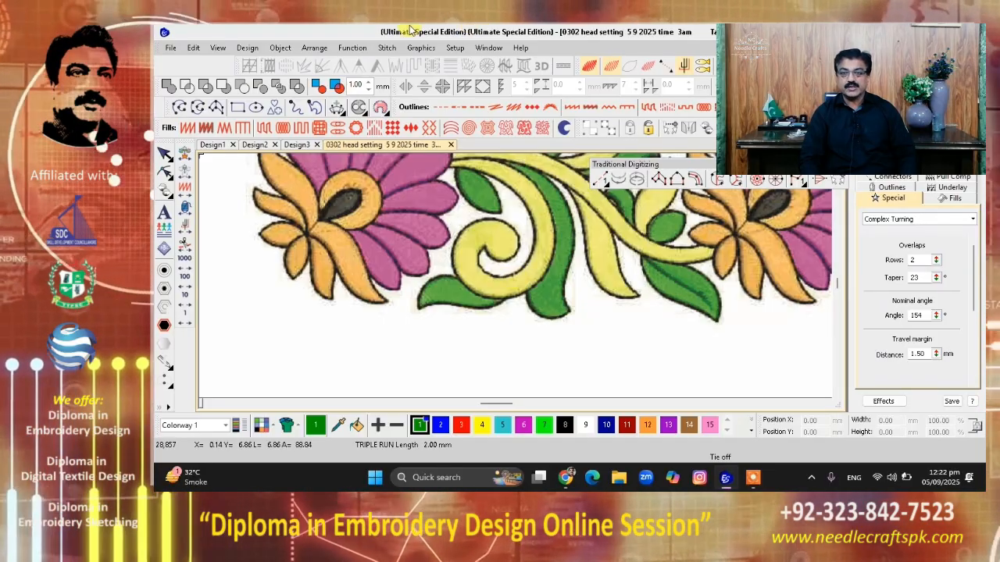
left_click(181, 106)
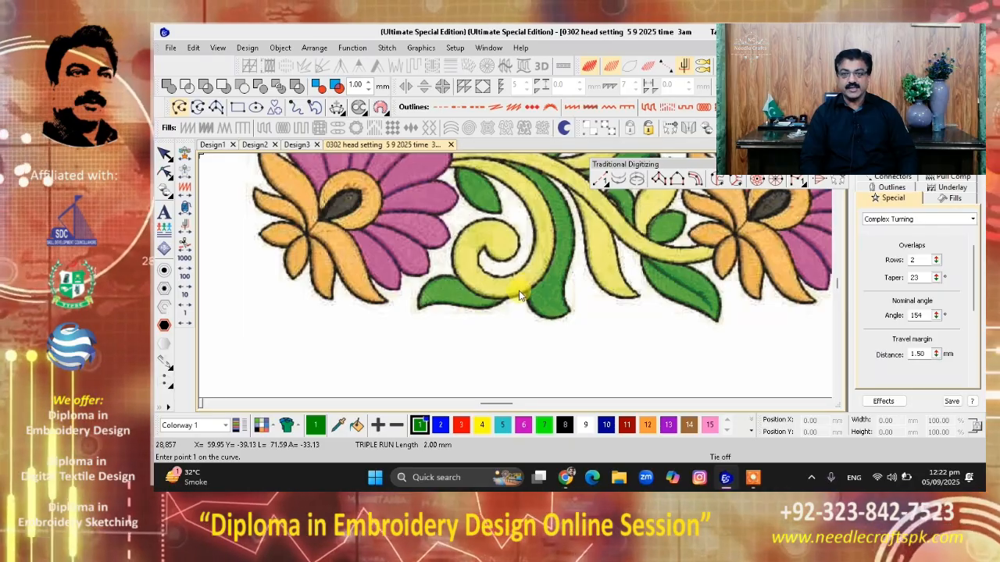
scroll(511, 293, "up", 1)
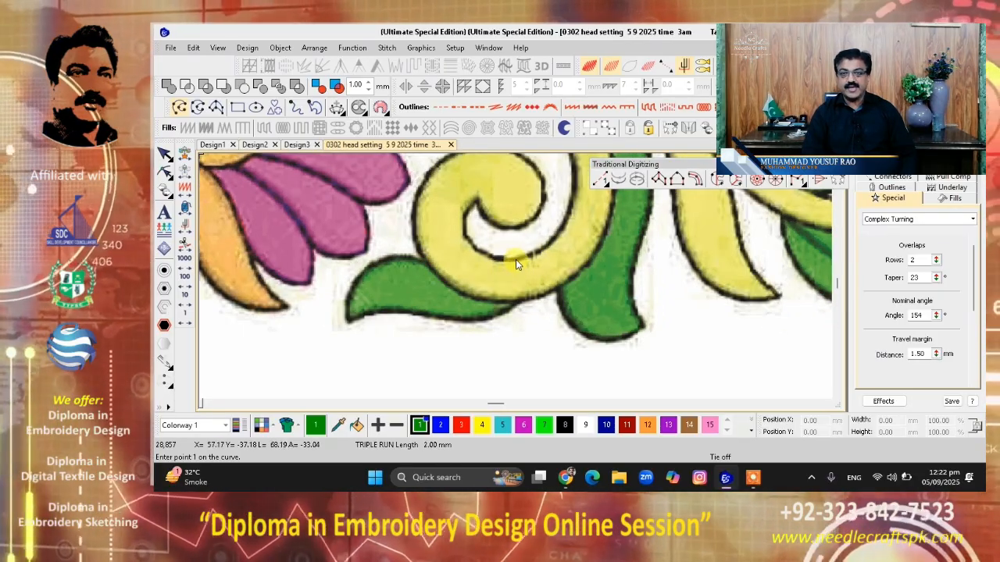
left_click(538, 250)
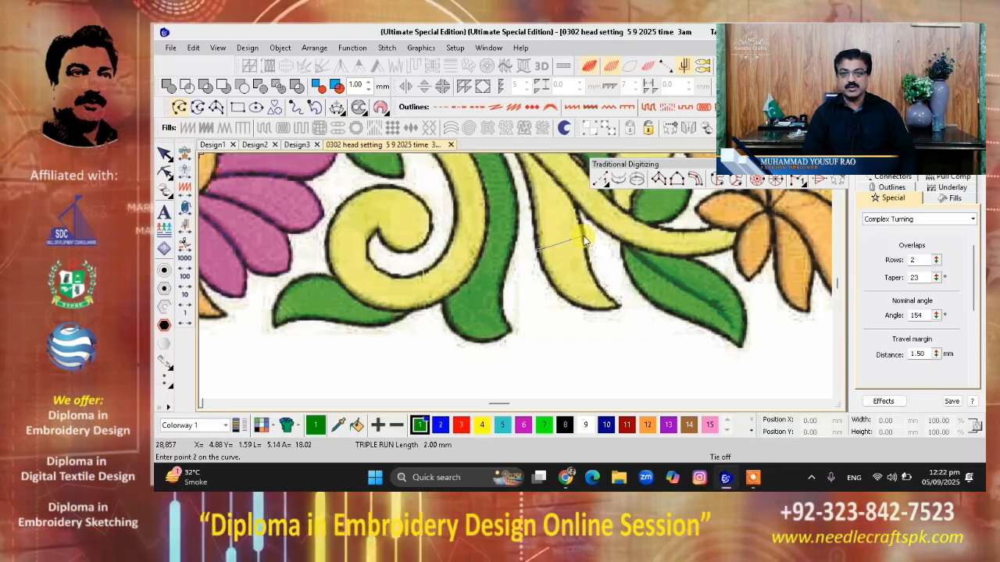
left_click(583, 236)
key("Return")
key("Escape")
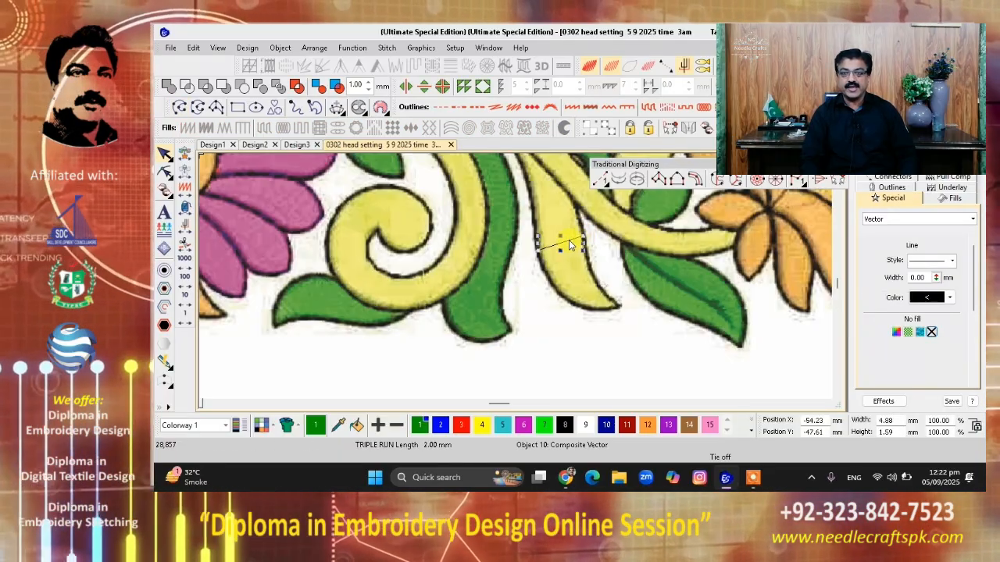
Move the drawn line into the blank area below the yellow leaf and rotate it to nearly horizontal
left_click_drag(570, 245, 591, 351)
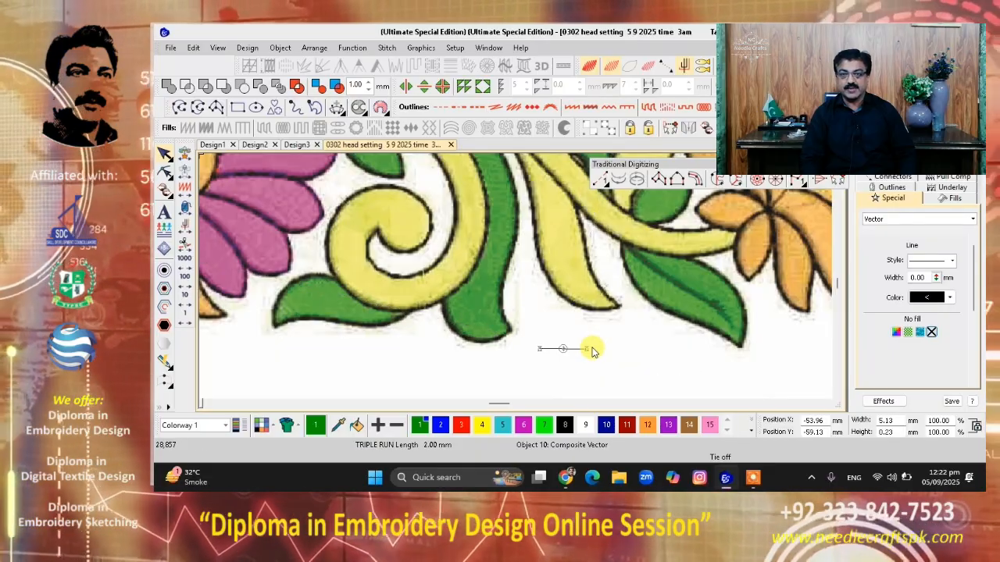
left_click(589, 352)
left_click(588, 351)
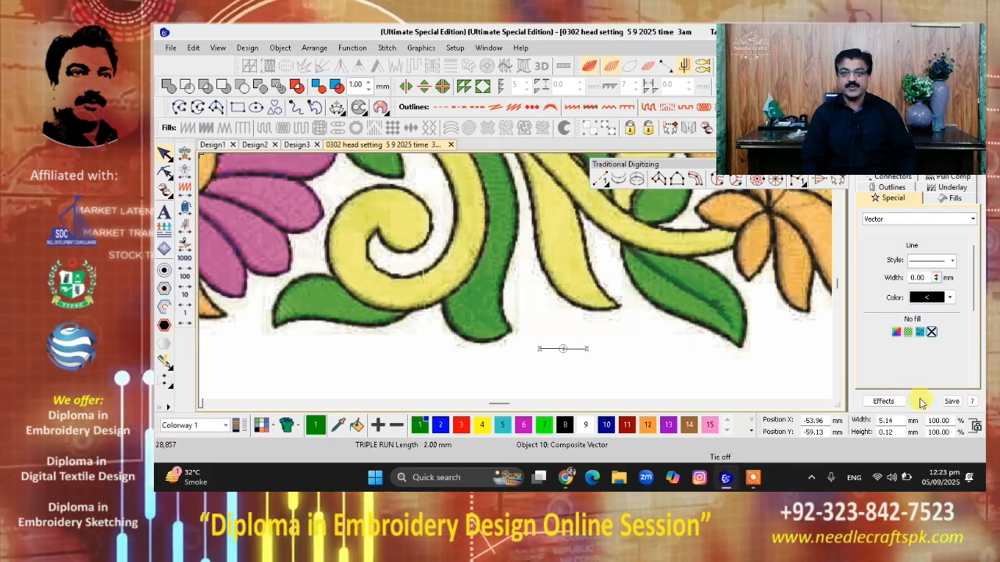
Enter 10 mm as the drawn line's width to find the matching scale percentage
double_click(889, 421)
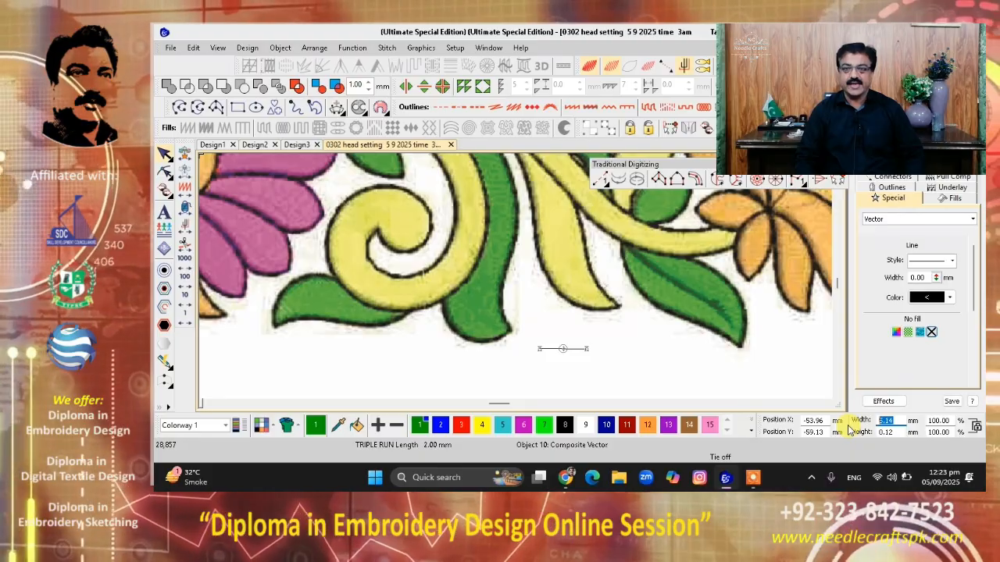
type("10")
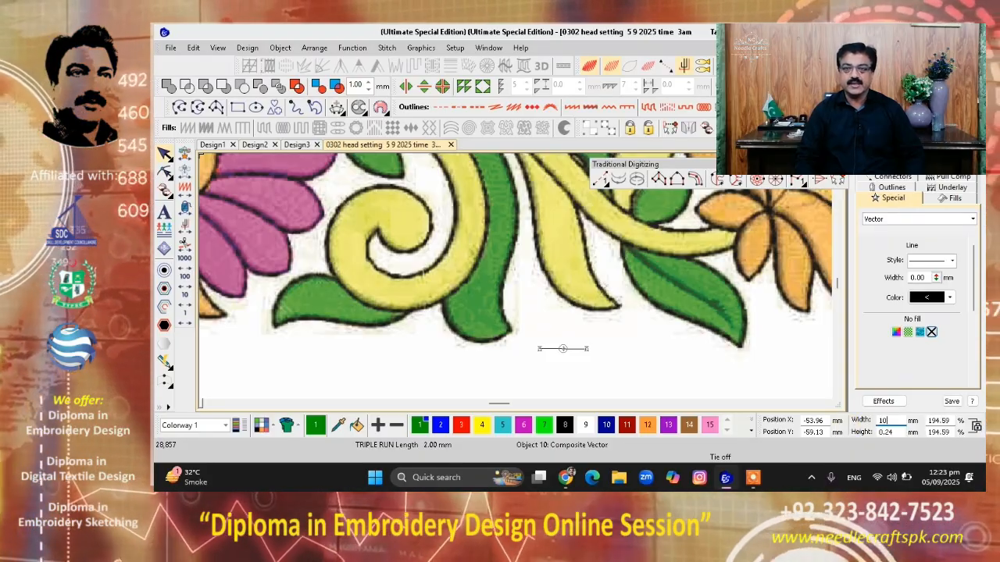
left_click(949, 421)
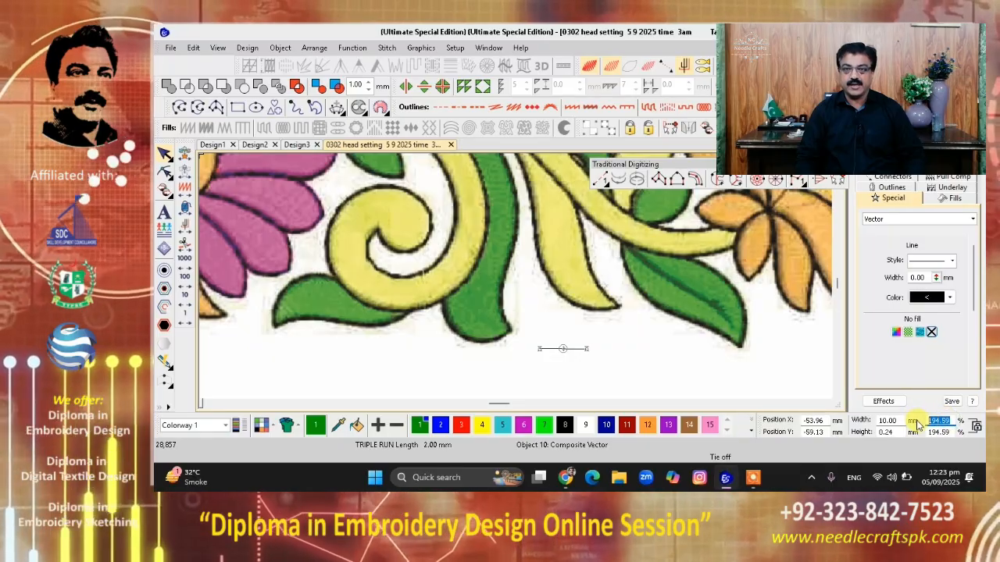
left_click(793, 344)
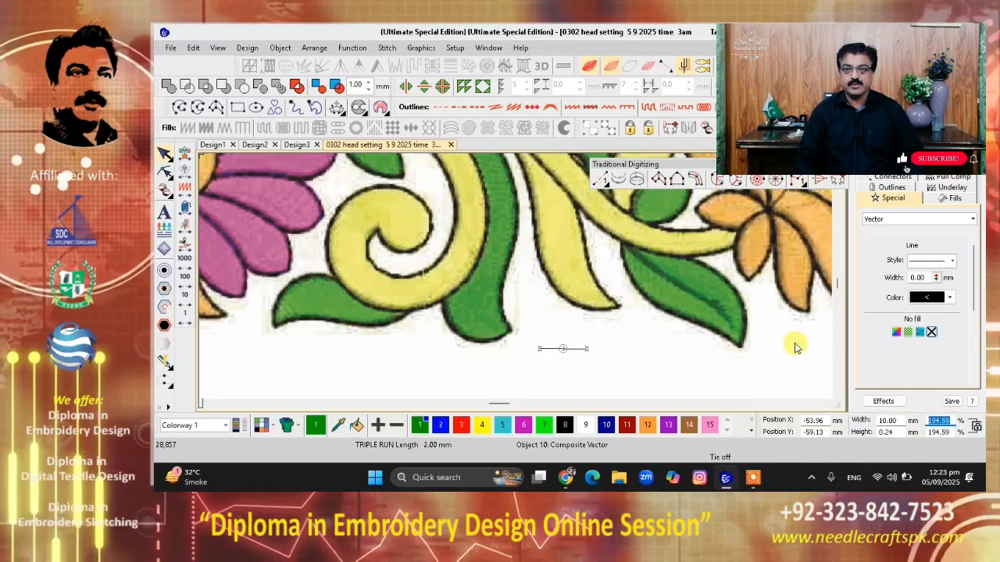
Scale the artwork image and the drawn line together to 194.61%
double_click(939, 422)
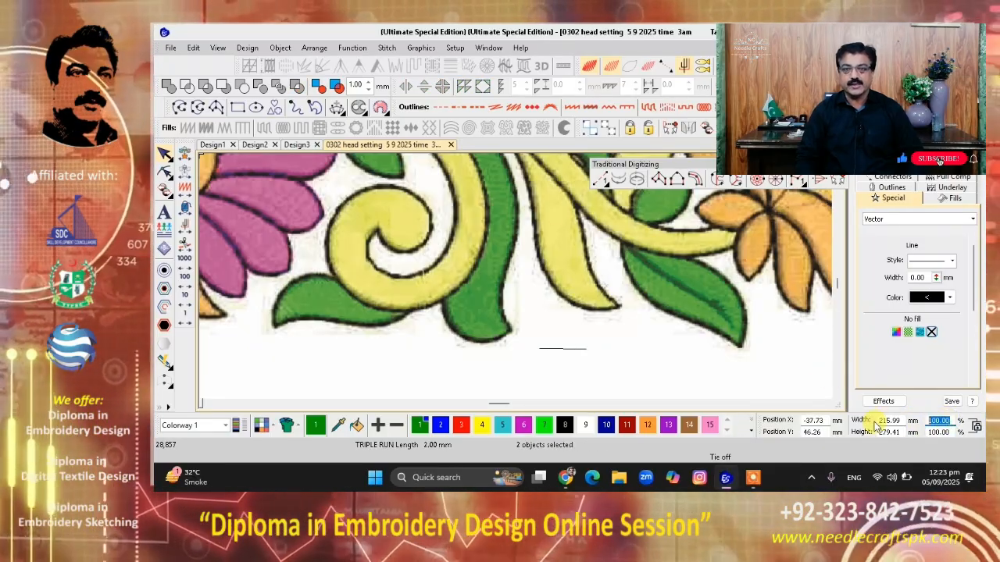
type("194.61")
key("Return")
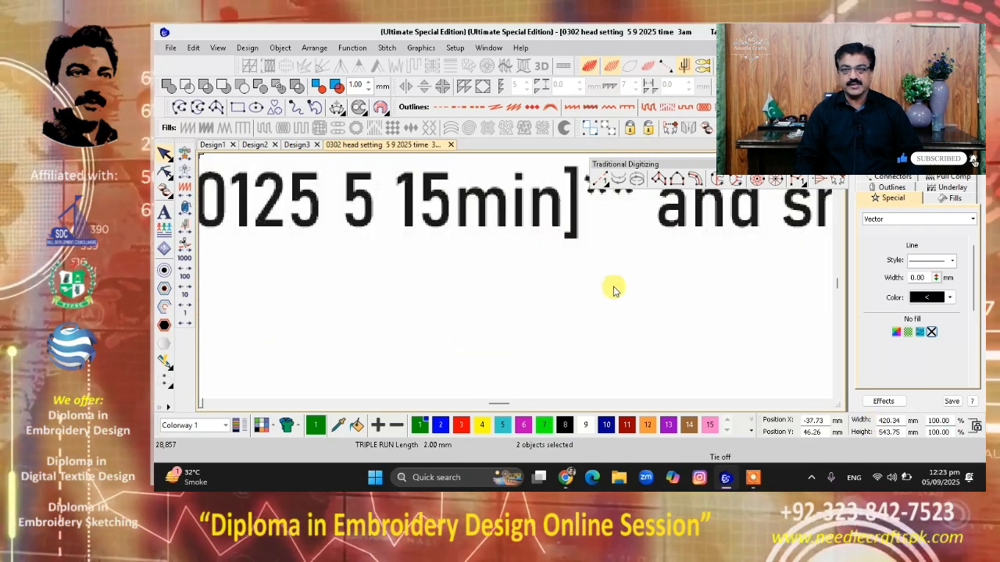
Measure the width of the lower yellow leaf and of the main yellow stem in the scaled artwork
scroll(515, 279, "down", 2)
scroll(515, 280, "down", 2)
scroll(515, 280, "up", 3)
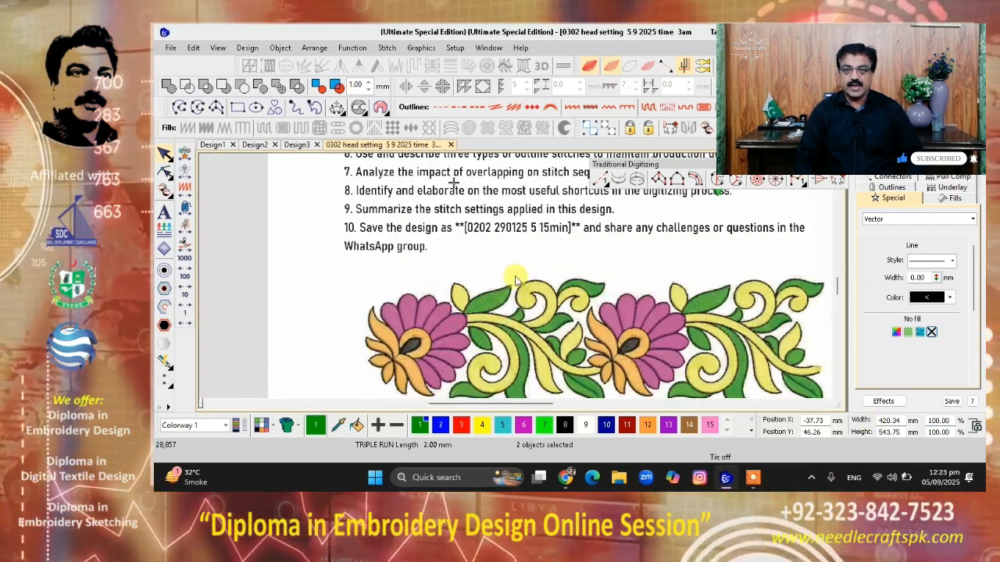
scroll(516, 280, "down", 1)
scroll(516, 280, "up", 2)
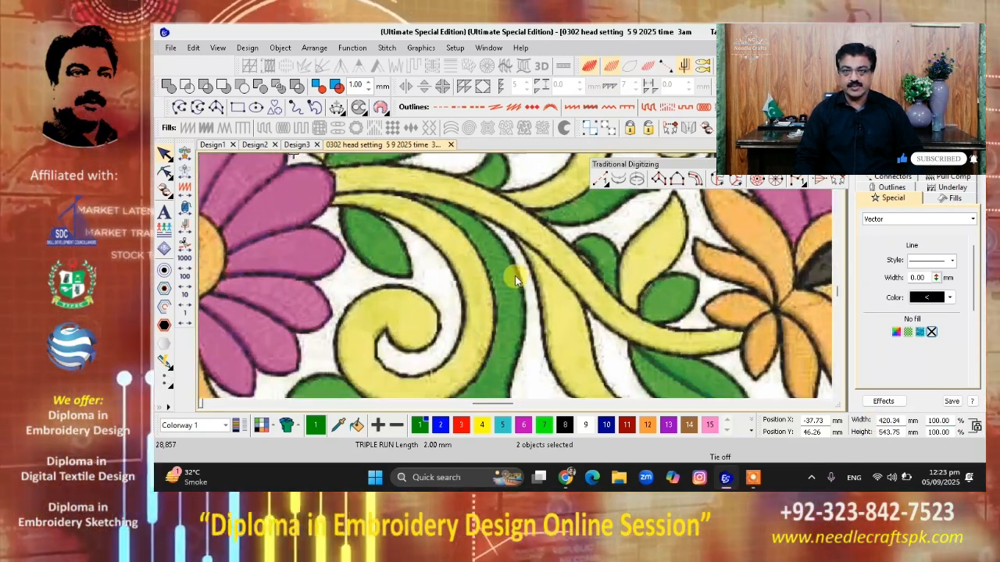
scroll(516, 280, "down", 2)
scroll(516, 279, "up", 1)
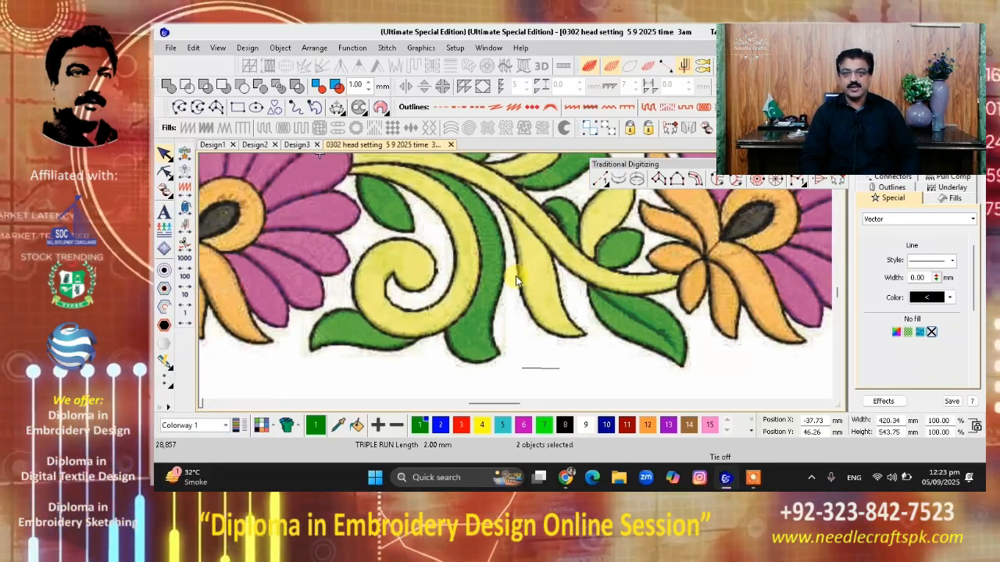
key("m")
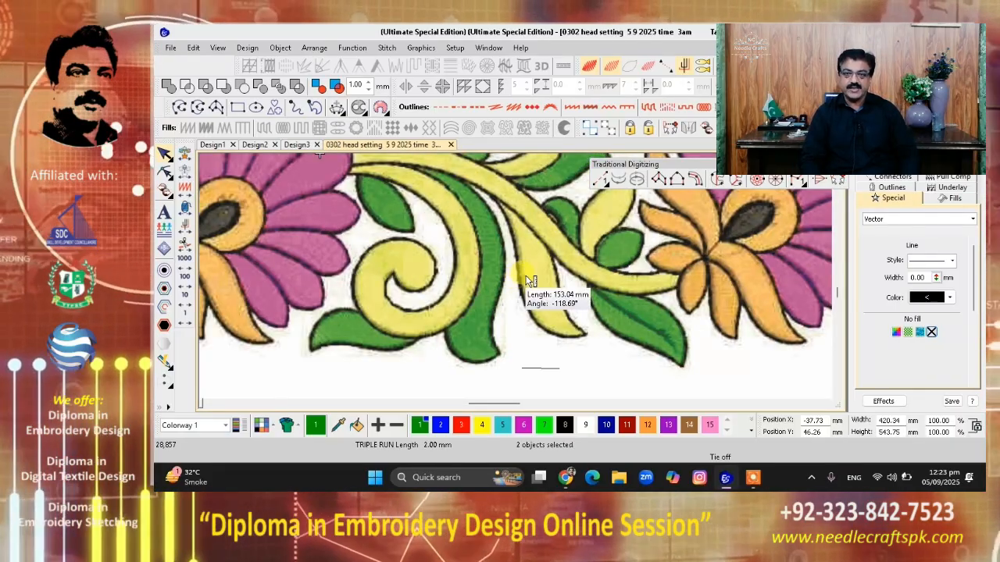
left_click(522, 288)
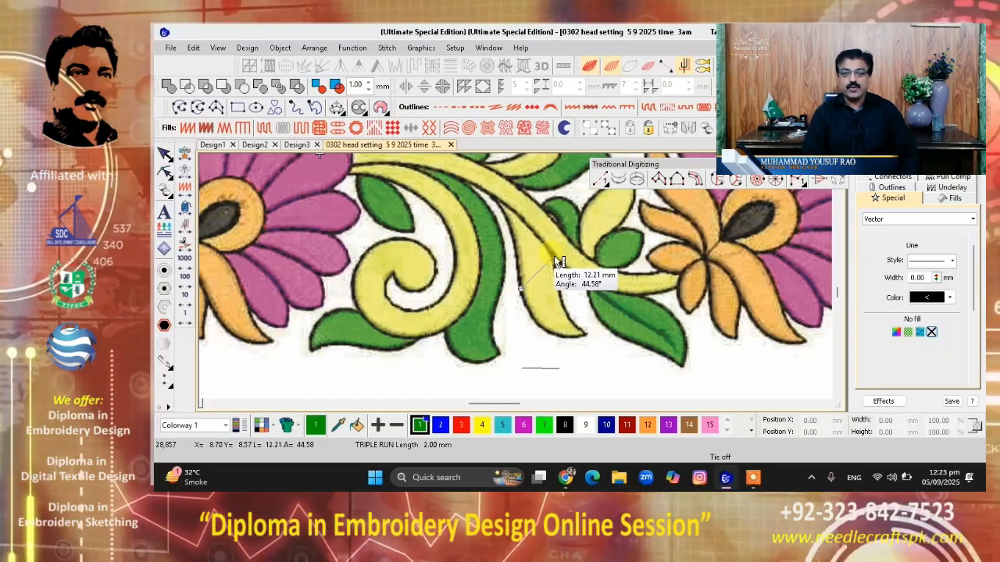
left_click(554, 255)
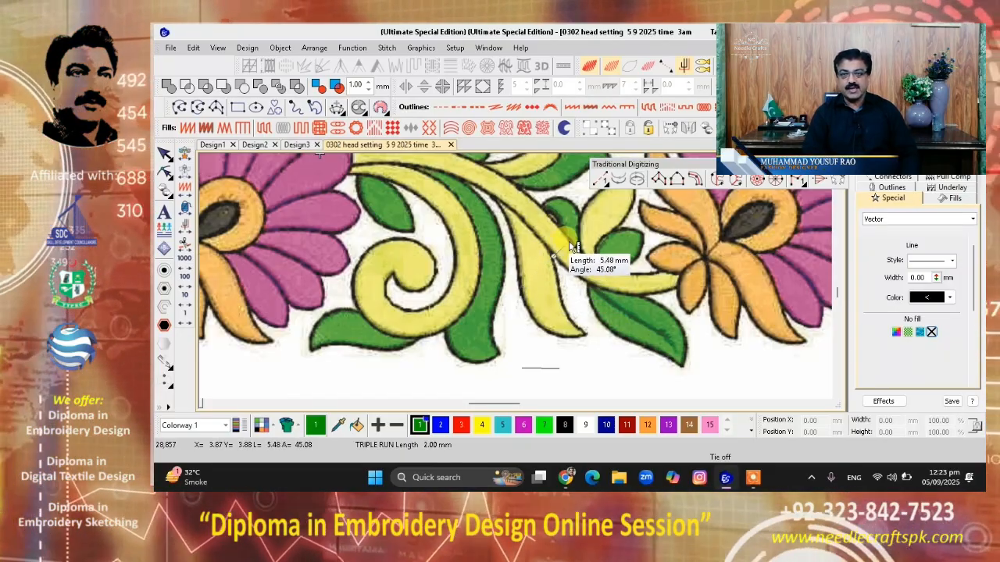
left_click(567, 242)
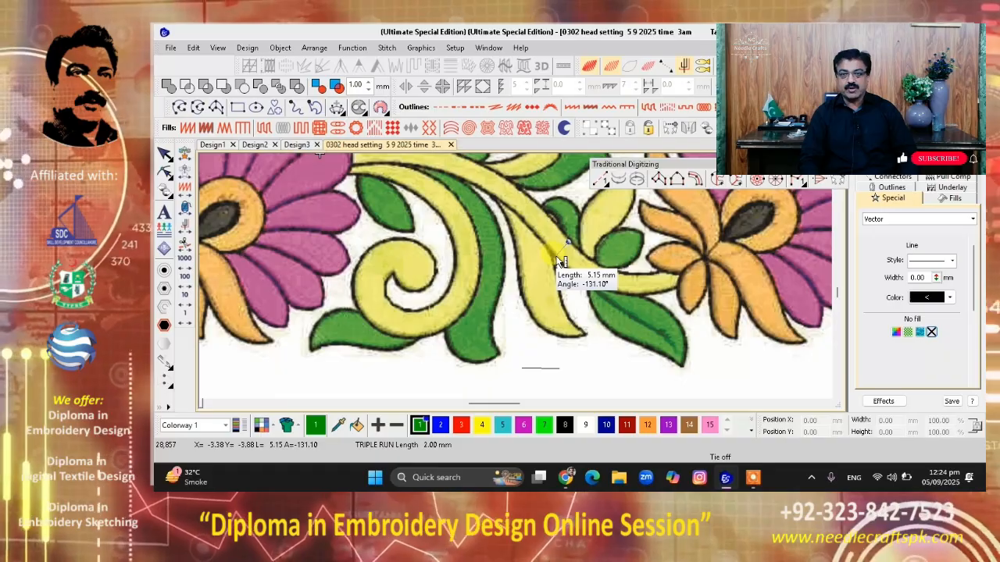
key("Escape")
Scale the artwork image and all other objects together to 90%
left_click(557, 259)
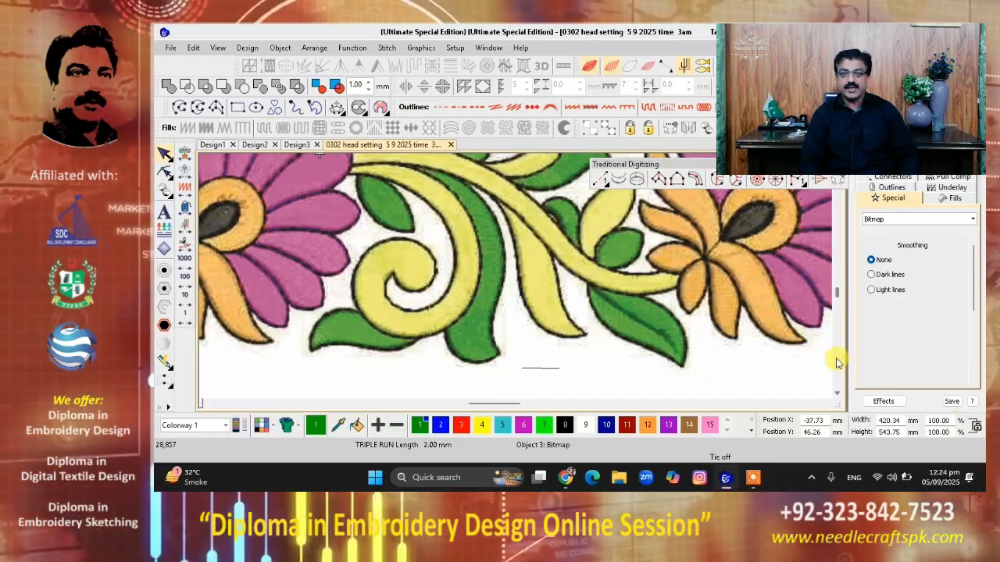
key("ctrl+a")
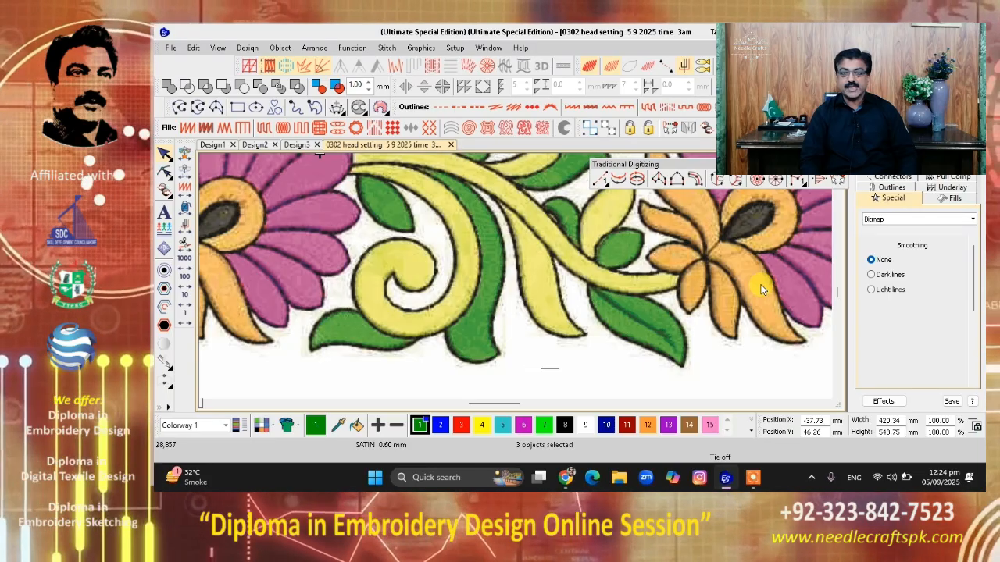
double_click(950, 420)
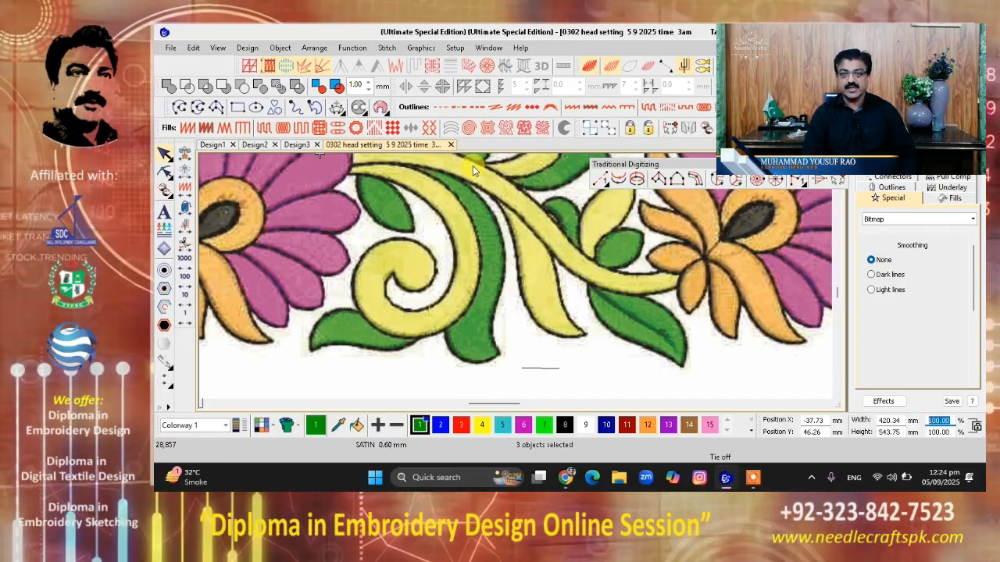
type("90")
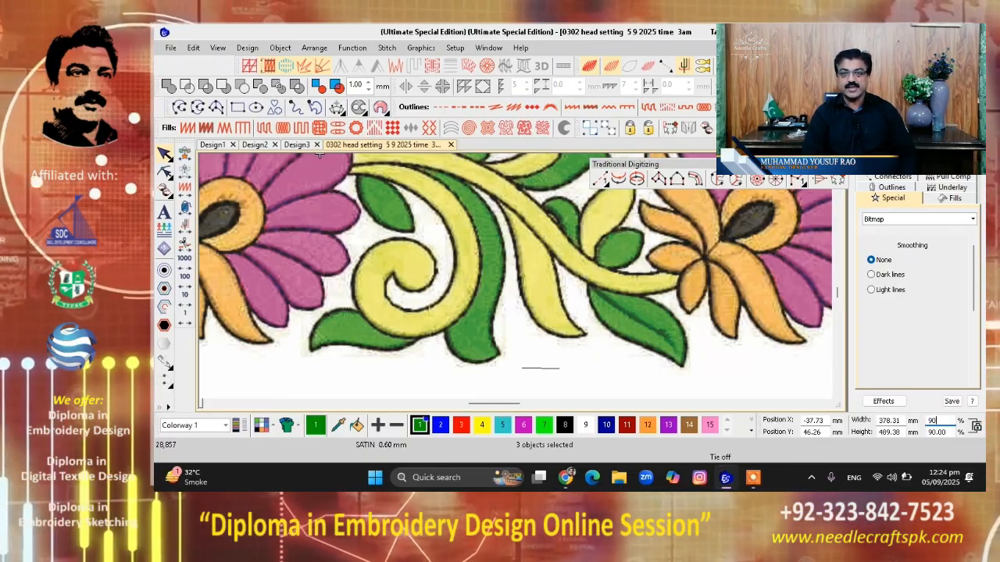
key("Return")
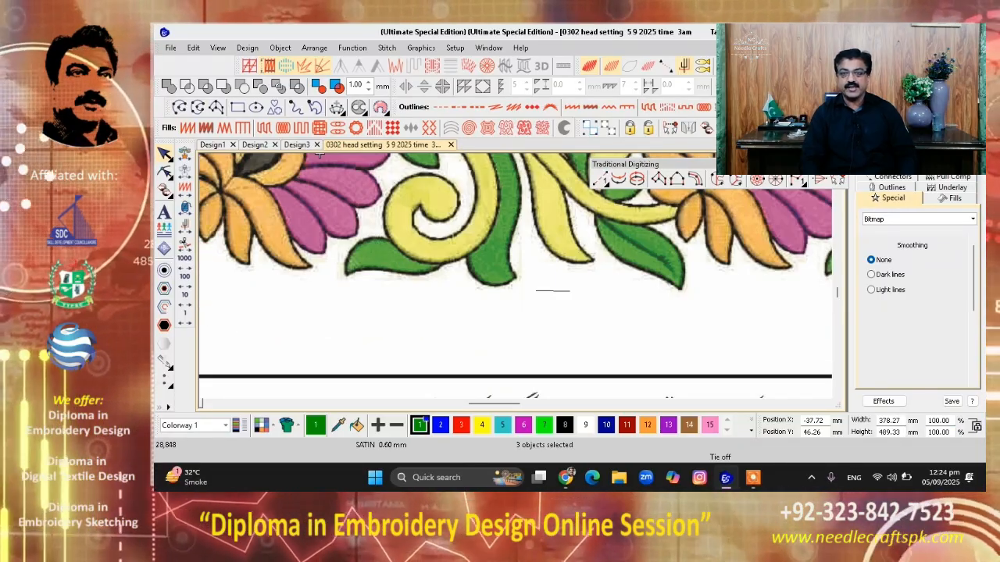
Check the drawn line's width and measure across the main yellow stem in the reduced artwork
left_click(549, 291)
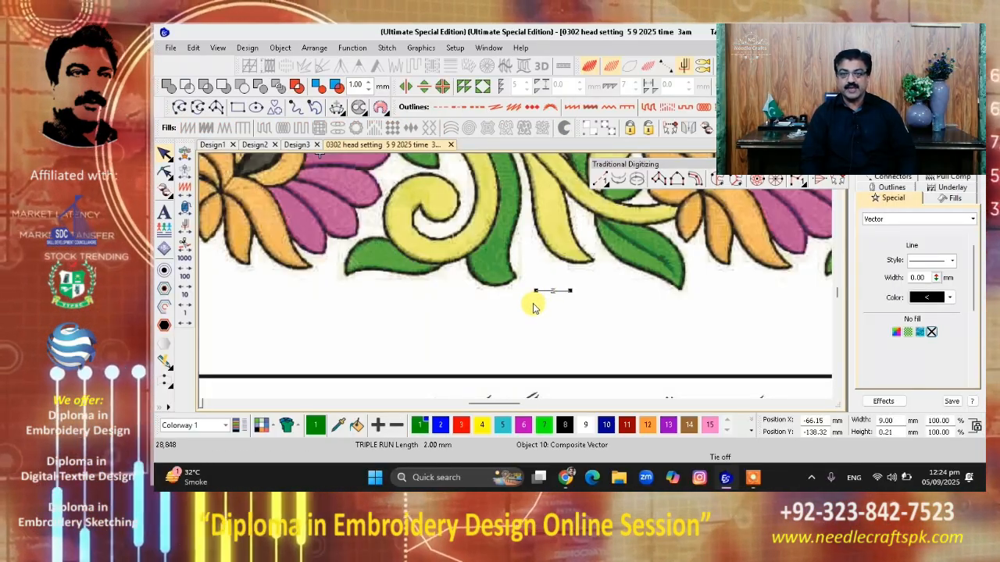
scroll(538, 231, "down", 1)
scroll(515, 280, "up", 3)
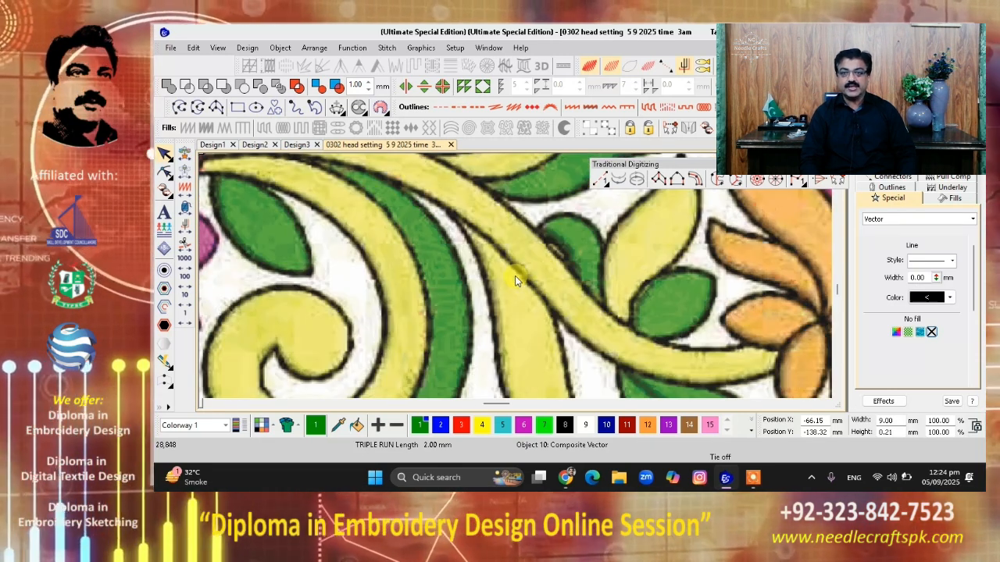
left_click(539, 294)
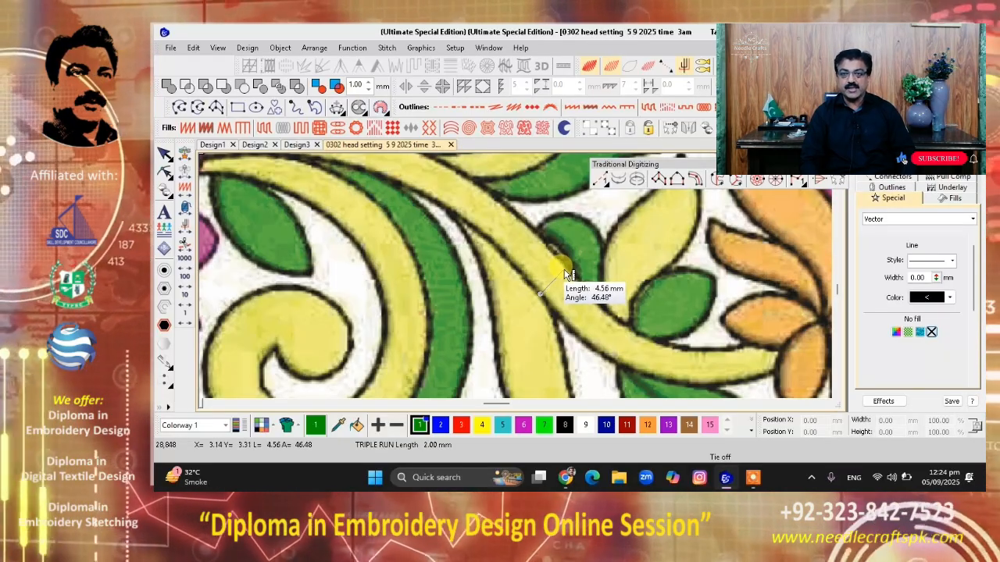
key("Escape")
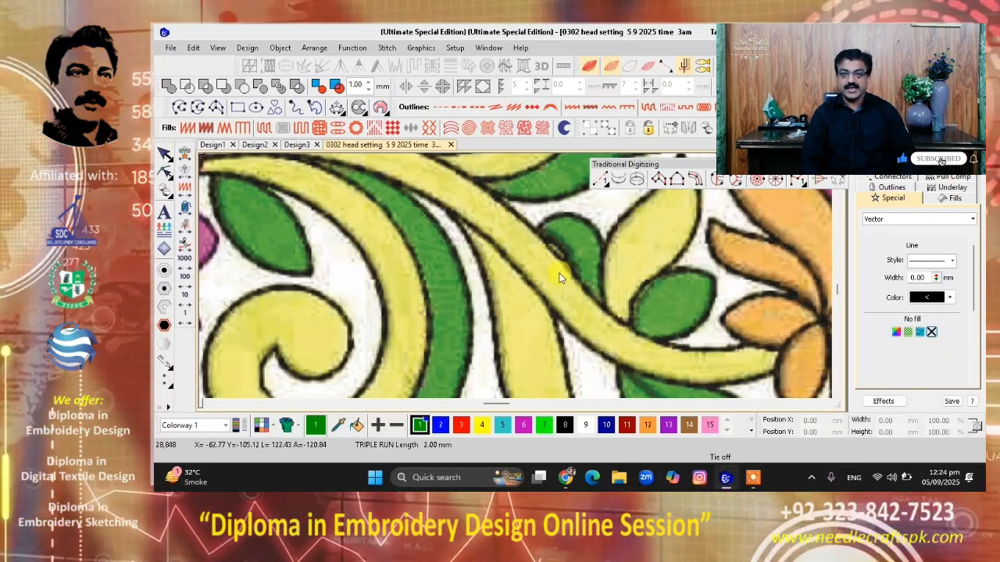
Show the rulers and place horizontal guides along the upper and lower edges of the floral border
scroll(560, 274, "down", 2)
scroll(515, 281, "down", 1)
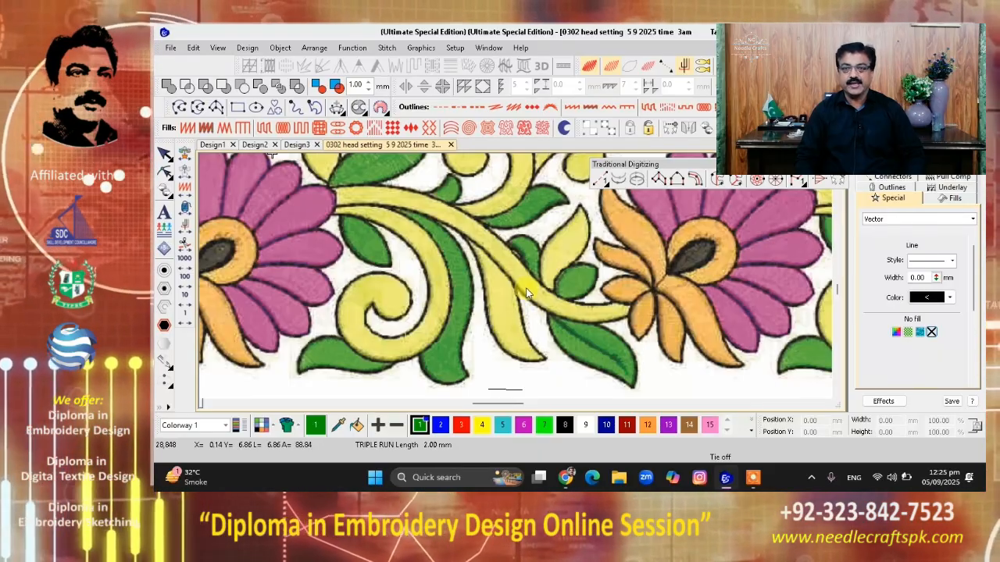
scroll(525, 293, "down", 3)
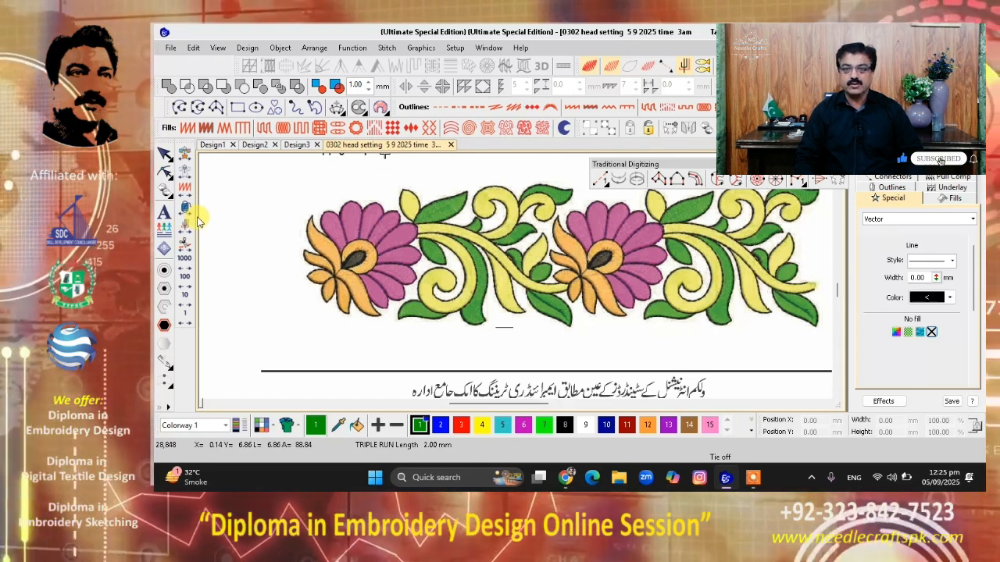
key("ctrl+r")
left_click_drag(205, 305, 208, 329)
left_click_drag(208, 220, 207, 199)
Measure the border's height between the two guides in millimetres and again after switching the units to inches
key("m")
left_click(467, 201)
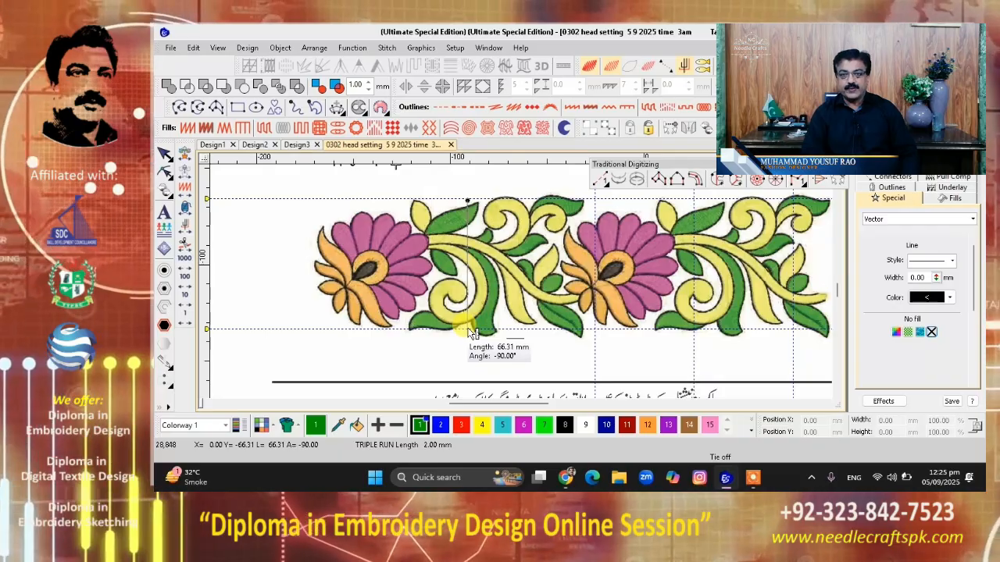
left_click(468, 332)
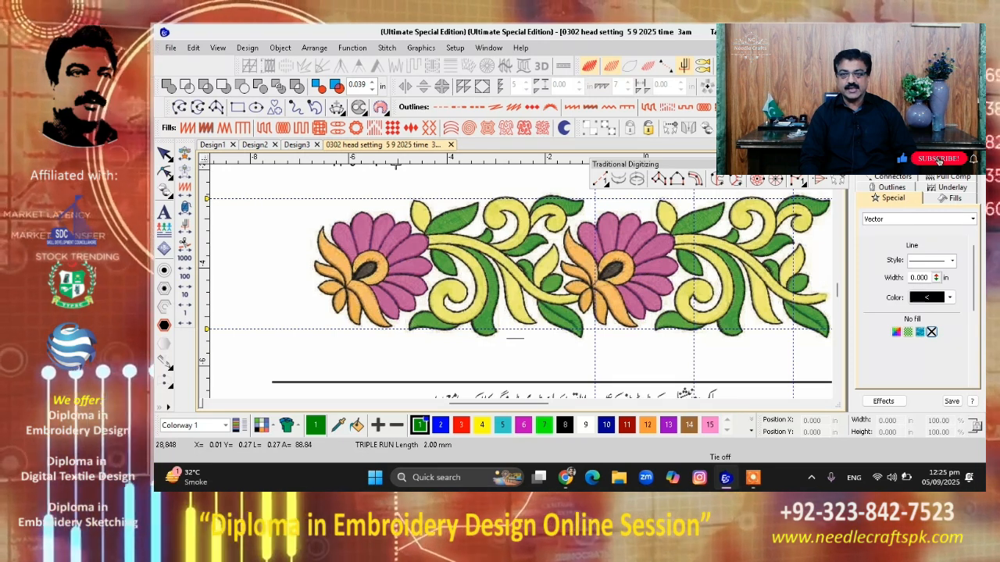
left_click(484, 199)
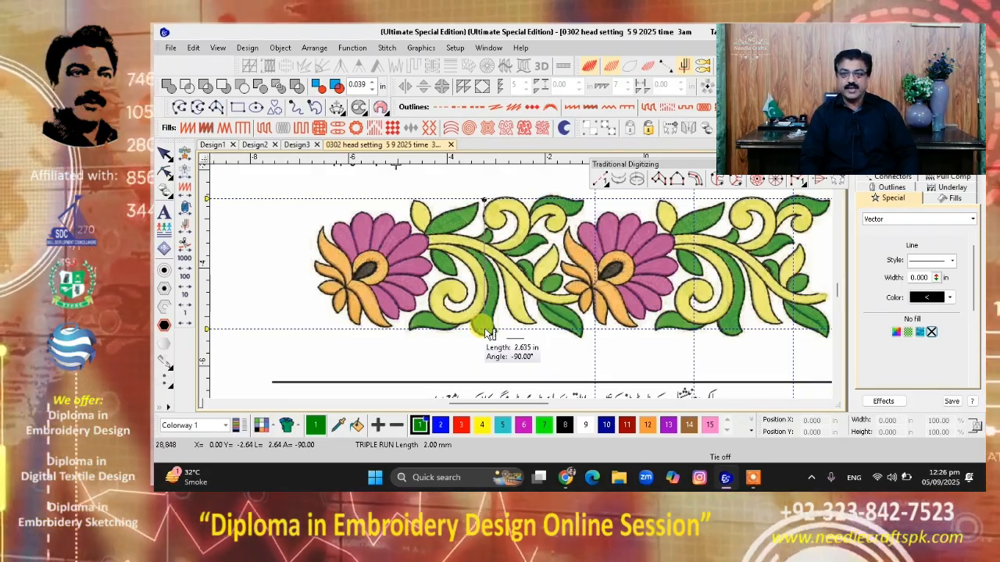
key("Escape")
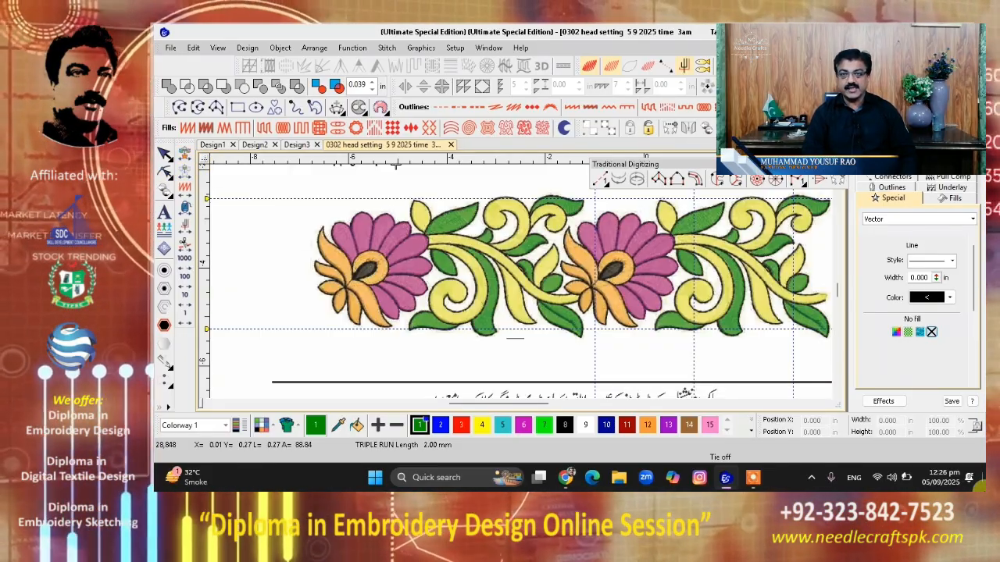
Draw a vertical line about 2.7 in tall from the upper guide to the lower edge of the border
left_click(179, 107)
left_click(500, 200)
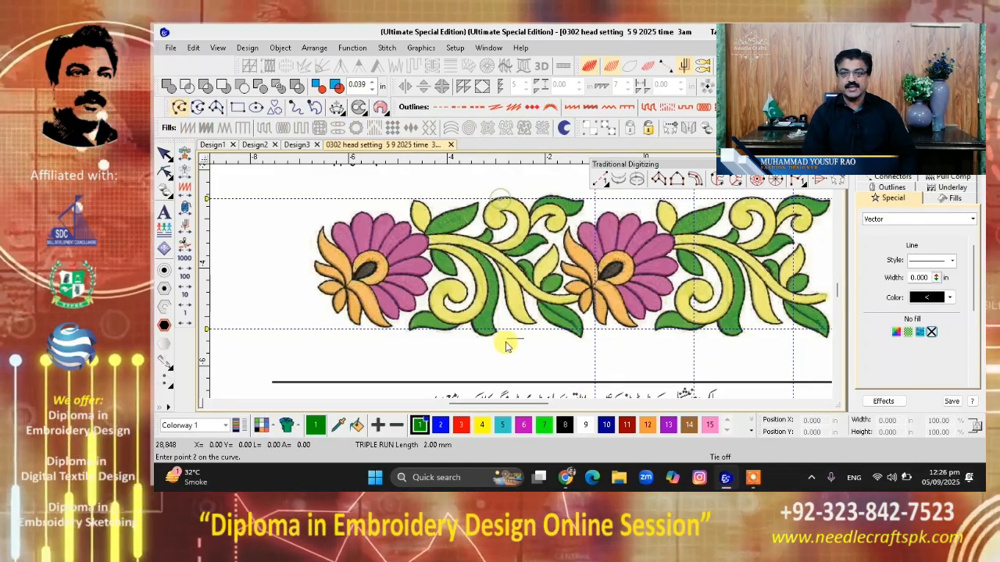
left_click(505, 335)
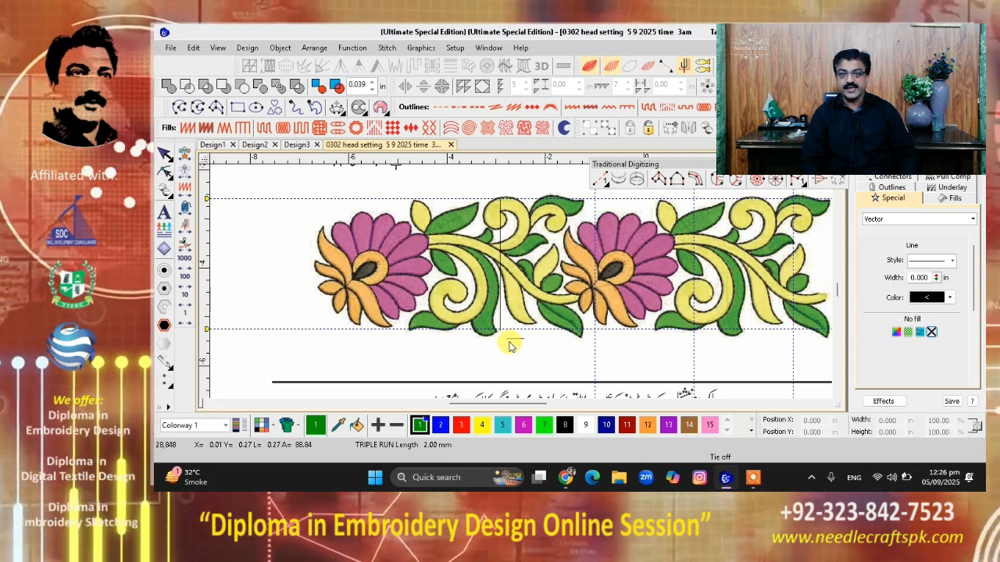
Enter 3 in as the vertical line's height to find the matching scale percentage
left_click(500, 300)
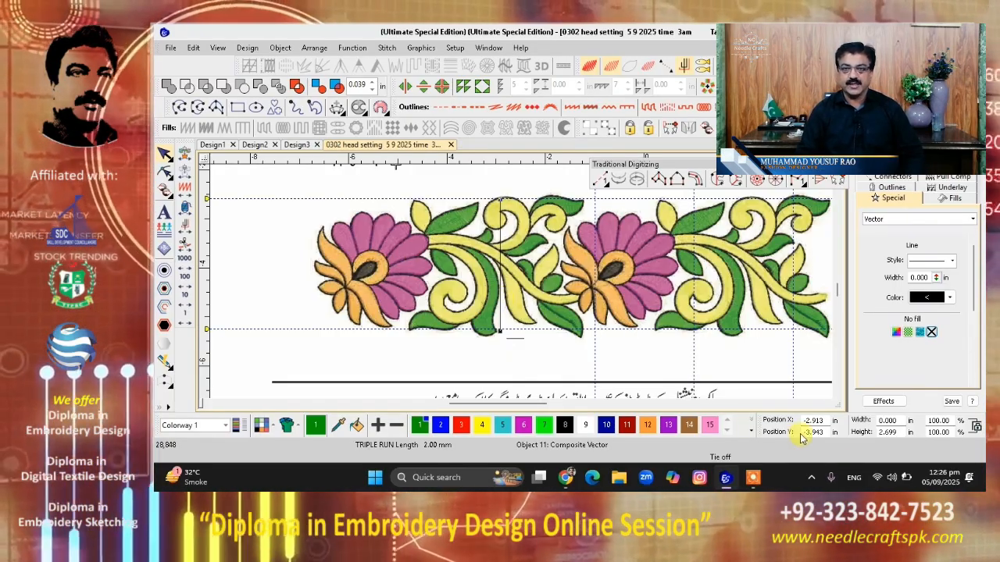
double_click(891, 432)
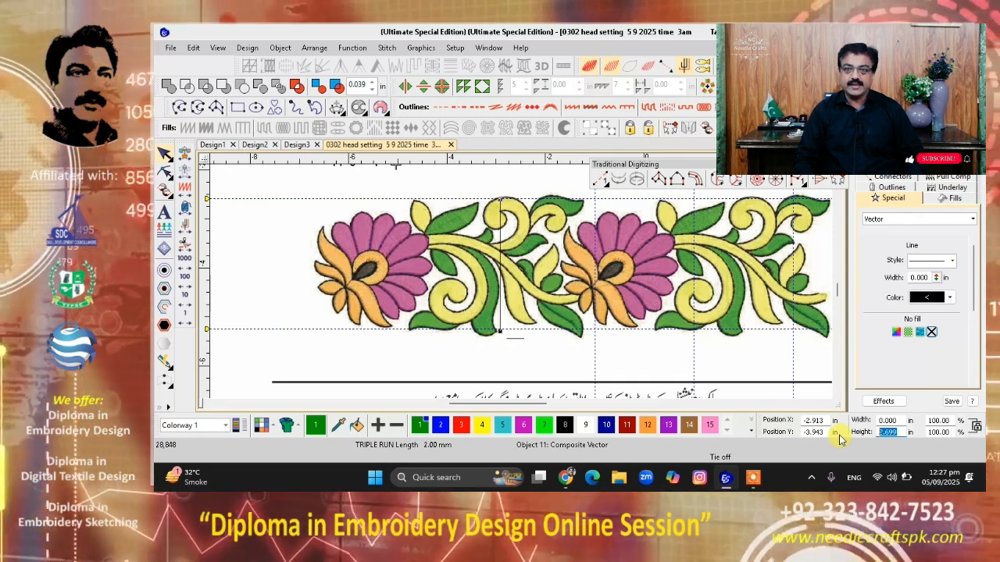
type("3")
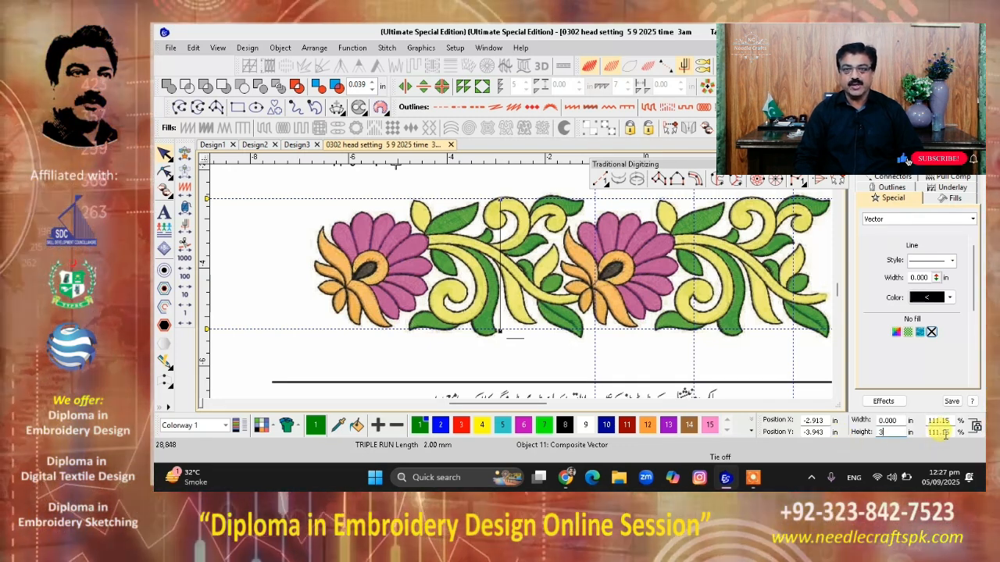
key("Tab")
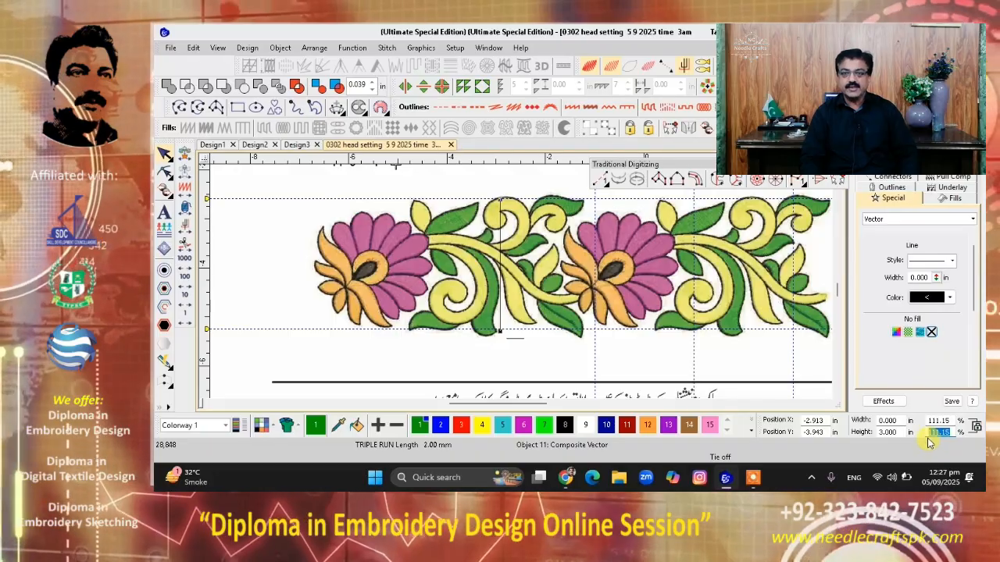
Scale the artwork image and all drawn lines together to 111.15%
left_click(698, 357)
key("ctrl+a")
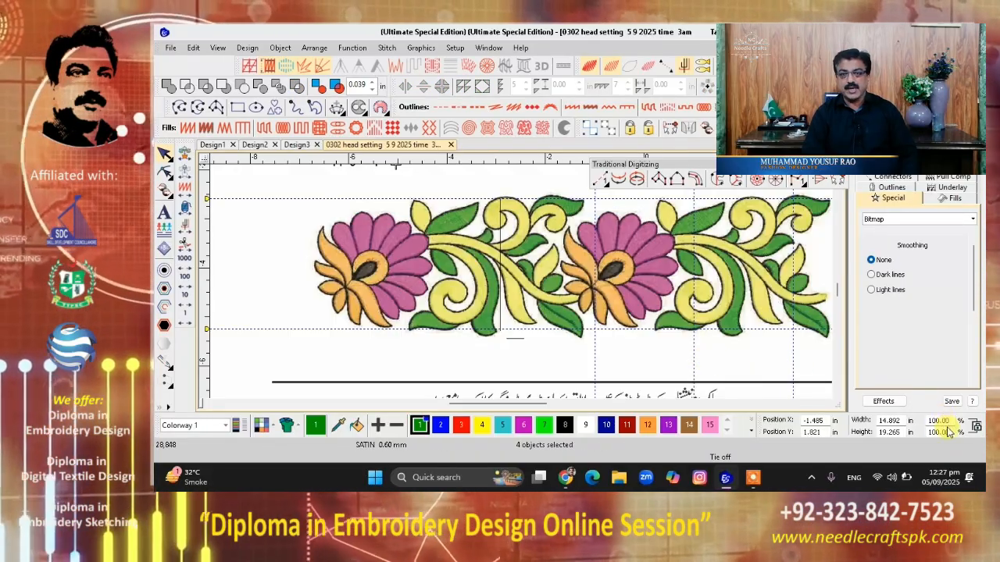
left_click_drag(948, 431, 818, 432)
type("111.15")
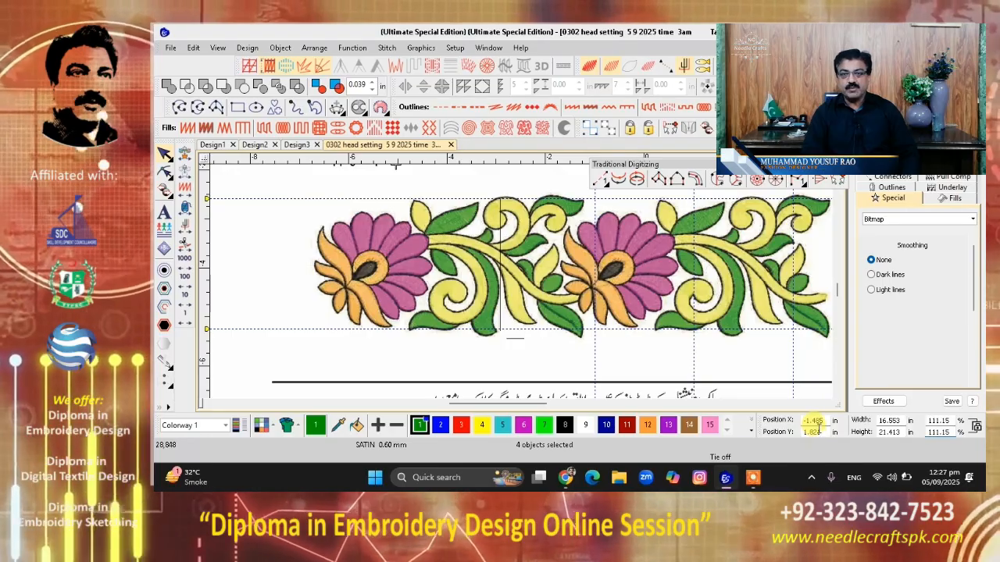
key("Return")
key("Escape")
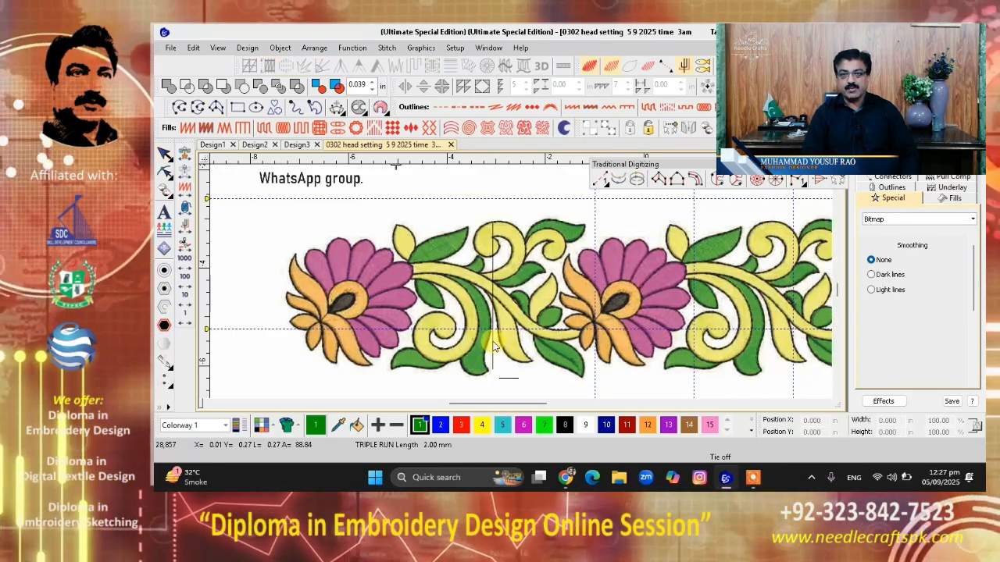
Check the scaled vertical line's height and switch the measurement units back to metric
left_click(493, 346)
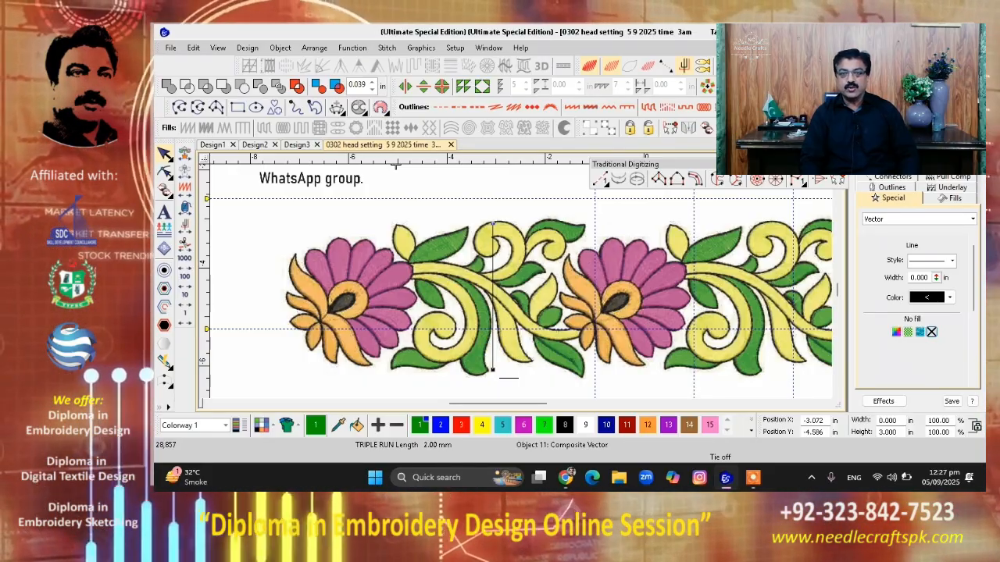
key("Escape")
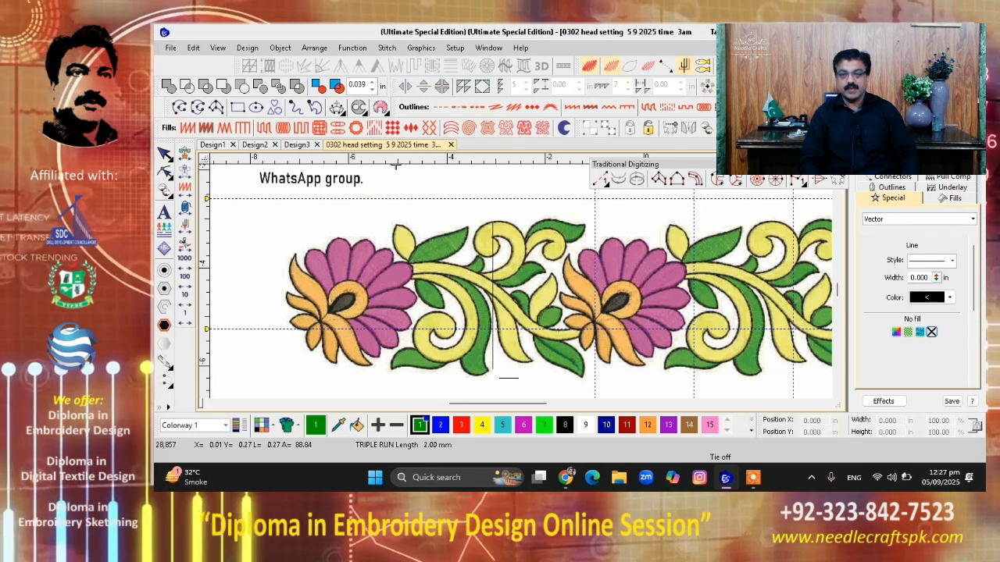
left_click(769, 82)
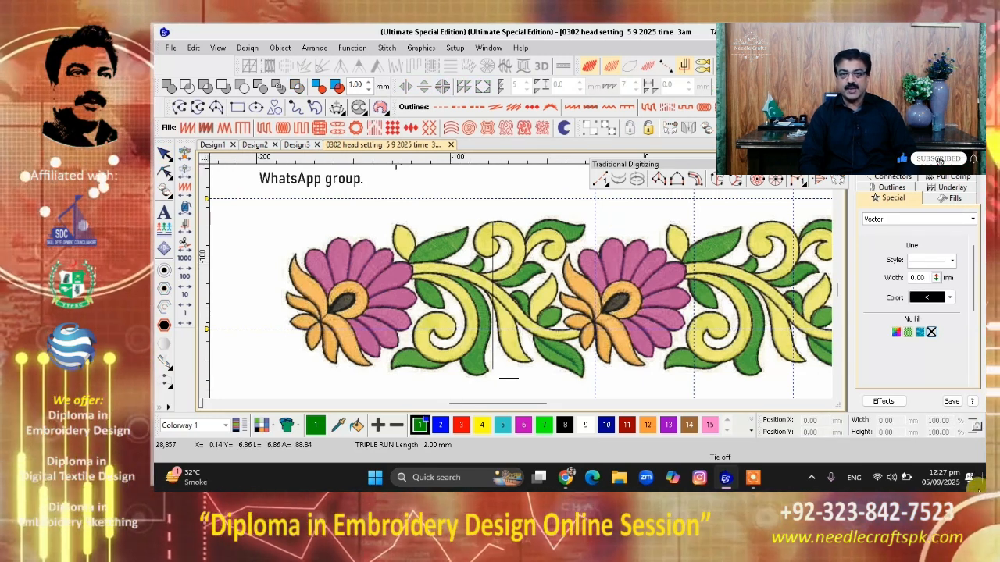
Measure the width of the lower yellow leaf and of the main yellow stem in the enlarged border
scroll(515, 307, "down", 4)
scroll(512, 292, "up", 2)
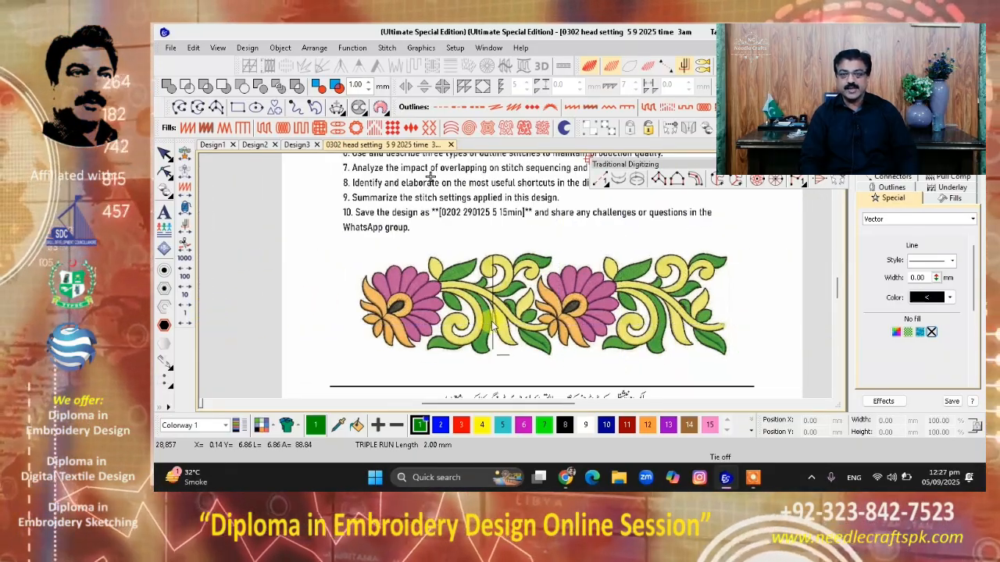
scroll(504, 305, "up", 1)
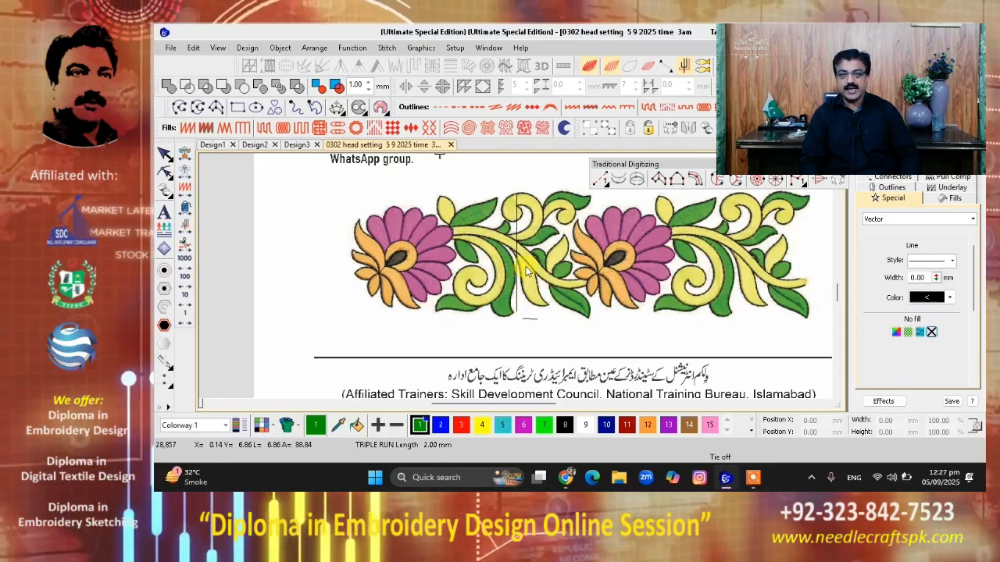
scroll(512, 289, "up", 1)
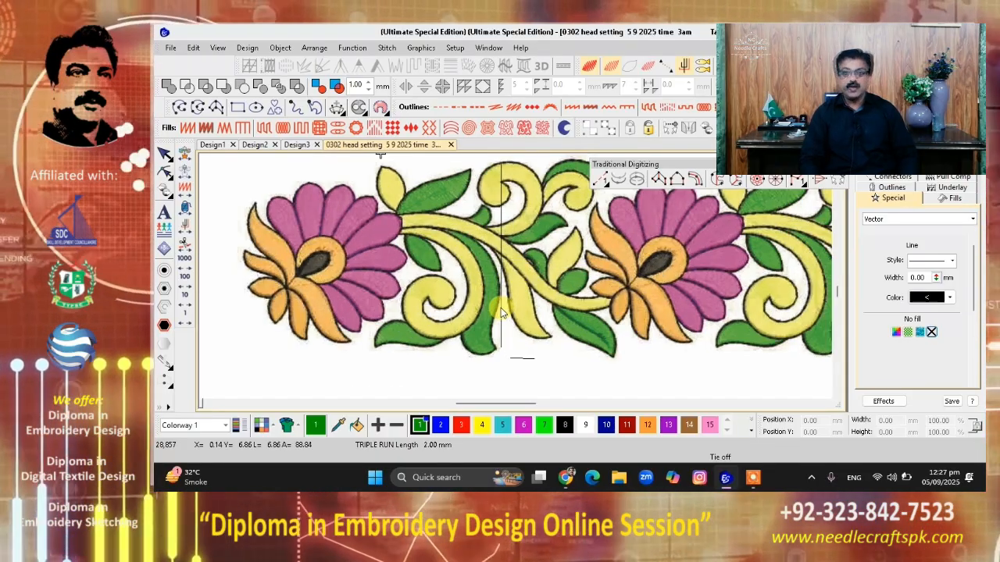
scroll(515, 277, "up", 1)
key("m")
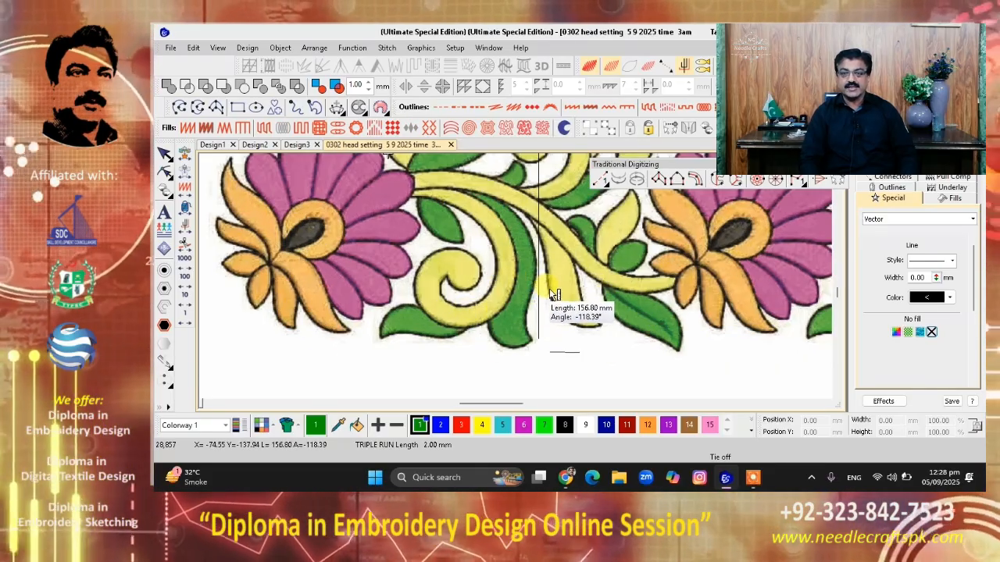
left_click(549, 289)
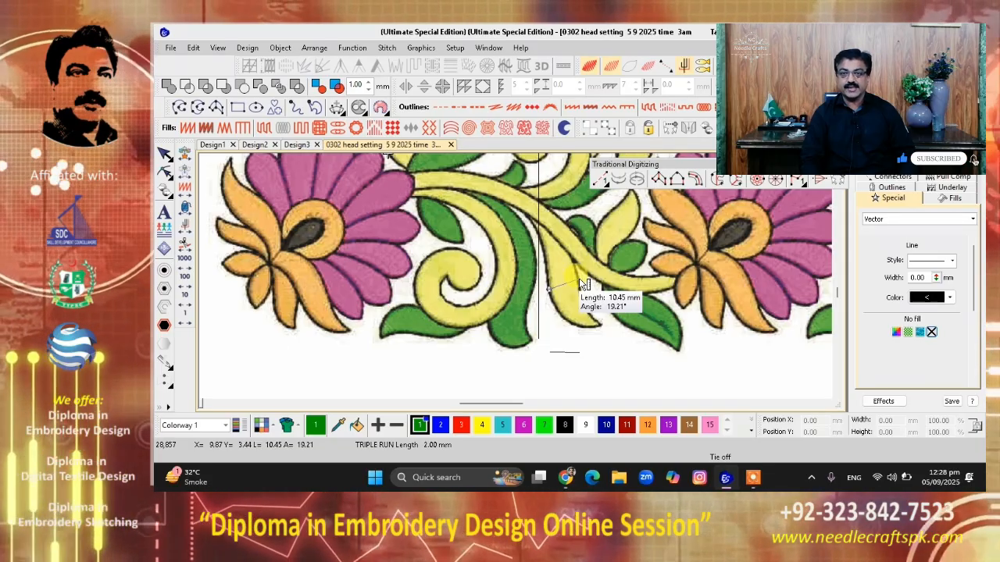
left_click(572, 259)
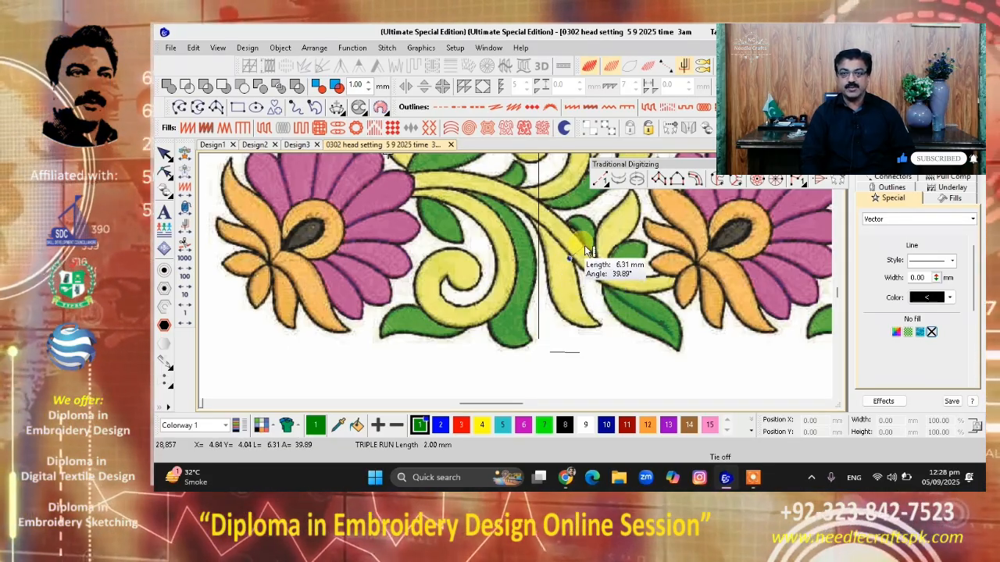
left_click(586, 250)
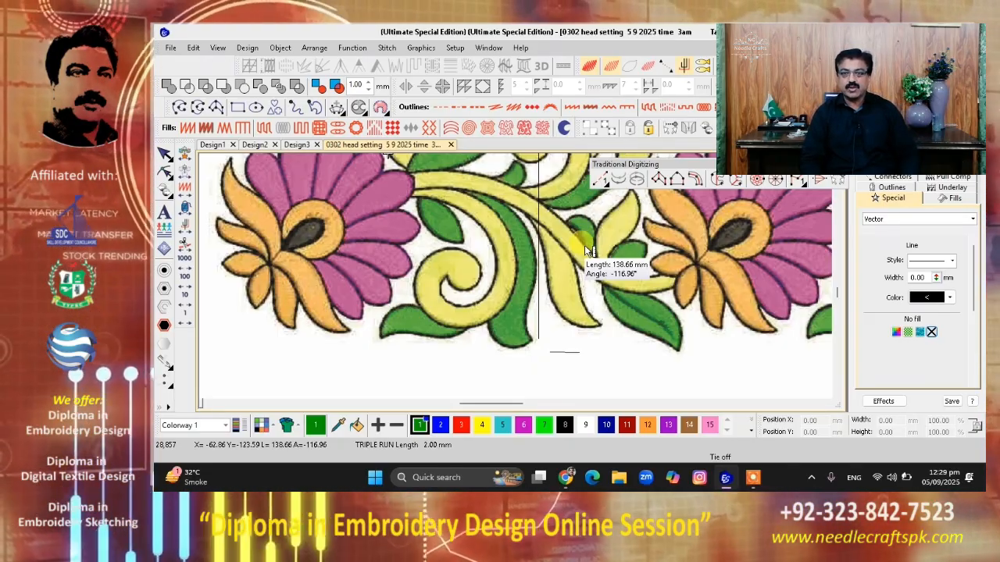
key("Escape")
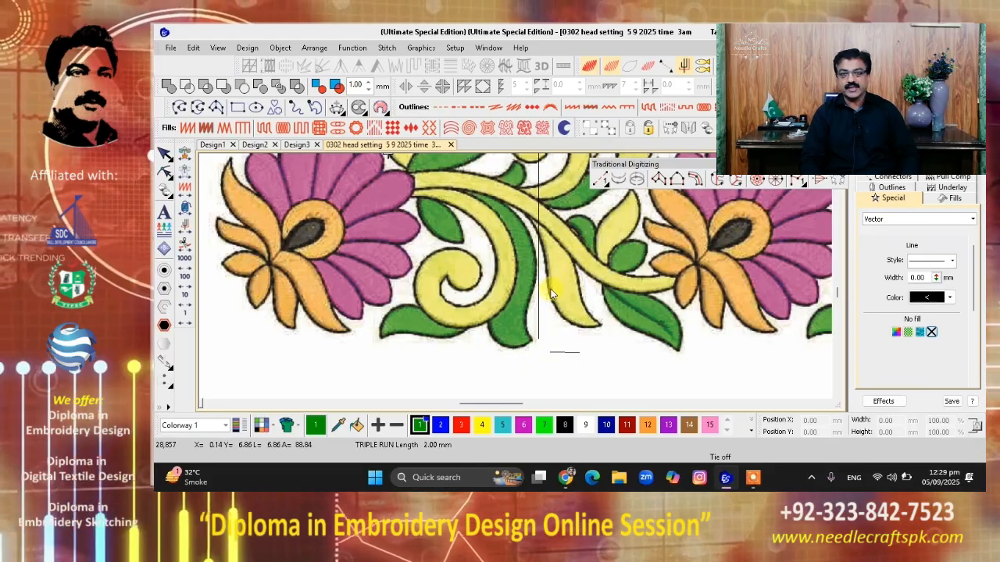
Delete the vertical height line and the short horizontal measuring line from the border artwork
left_click(542, 300)
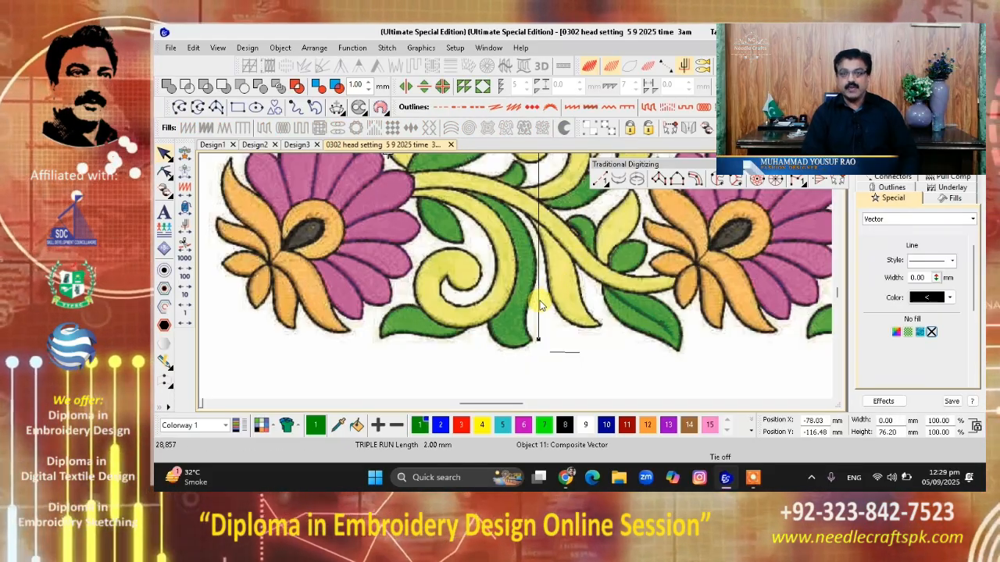
key("Delete")
left_click(553, 351)
key("Delete")
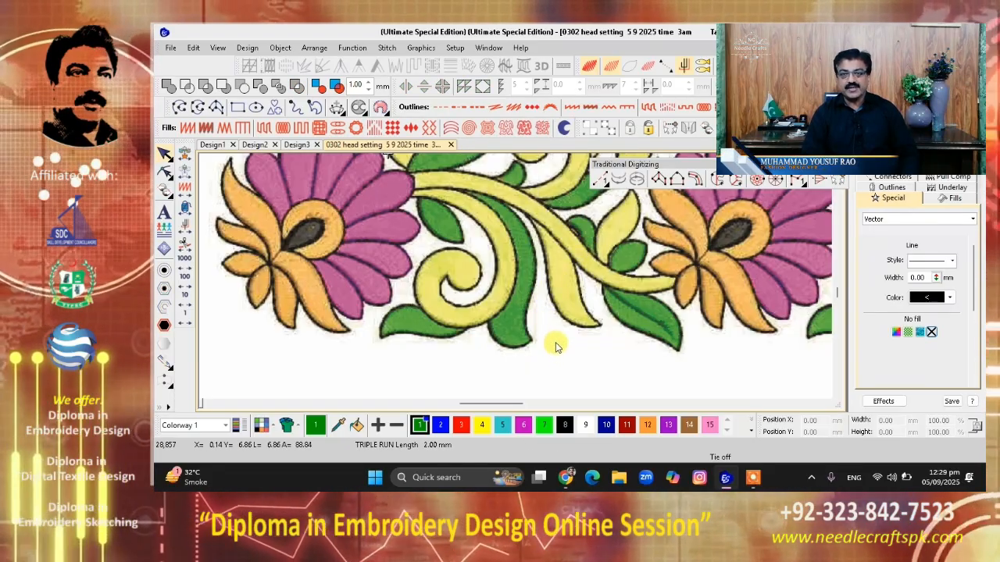
Trace the small yellow leaf above the first purple flower as a closed Vector outline about 13 by 20 mm
scroll(571, 298, "down", 2)
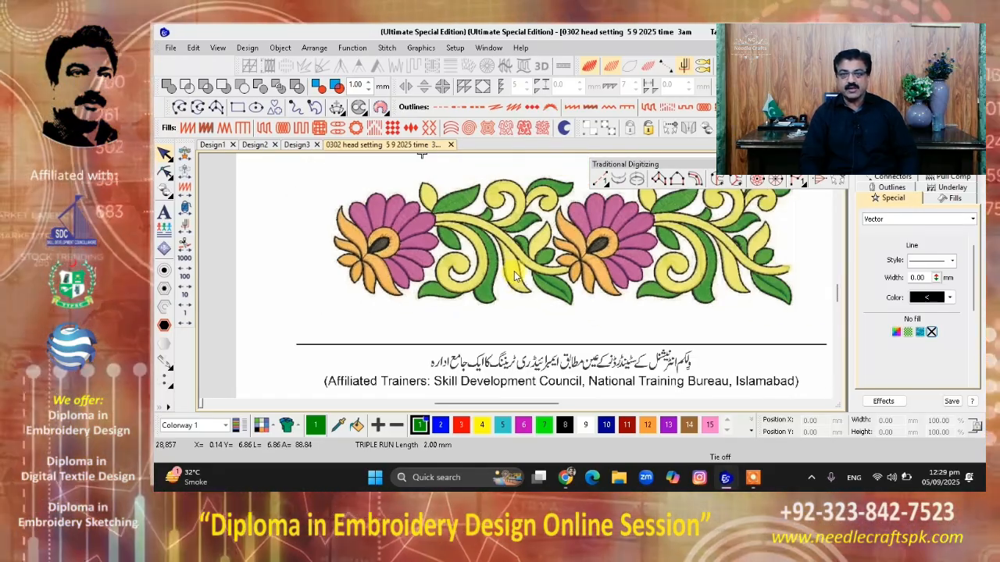
scroll(514, 278, "up", 2)
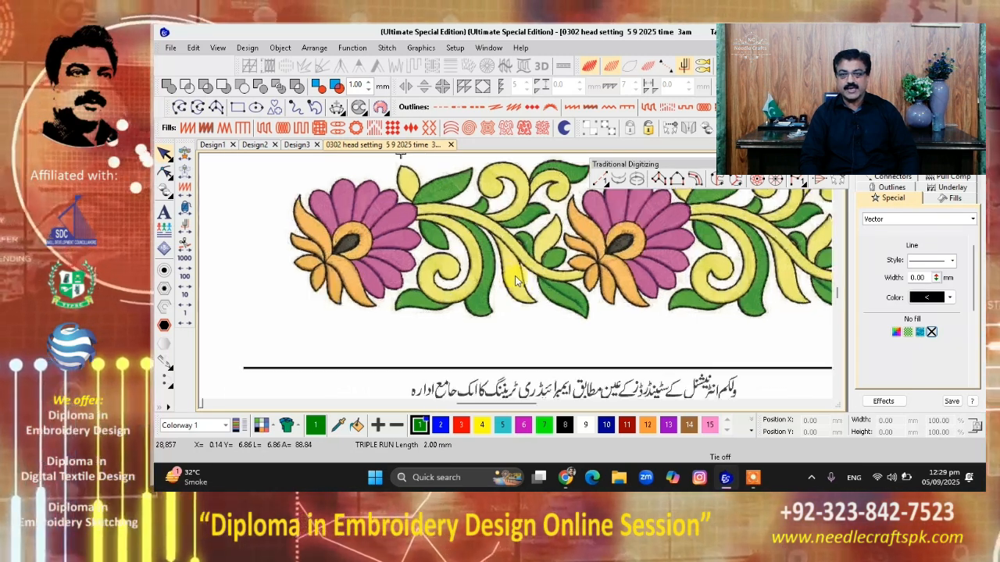
scroll(511, 275, "down", 3)
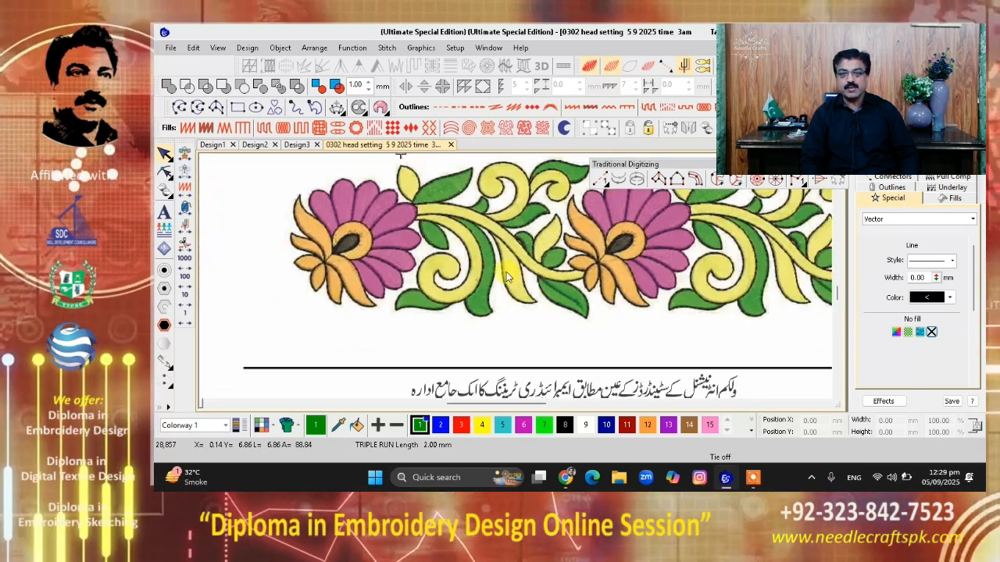
scroll(500, 261, "up", 2)
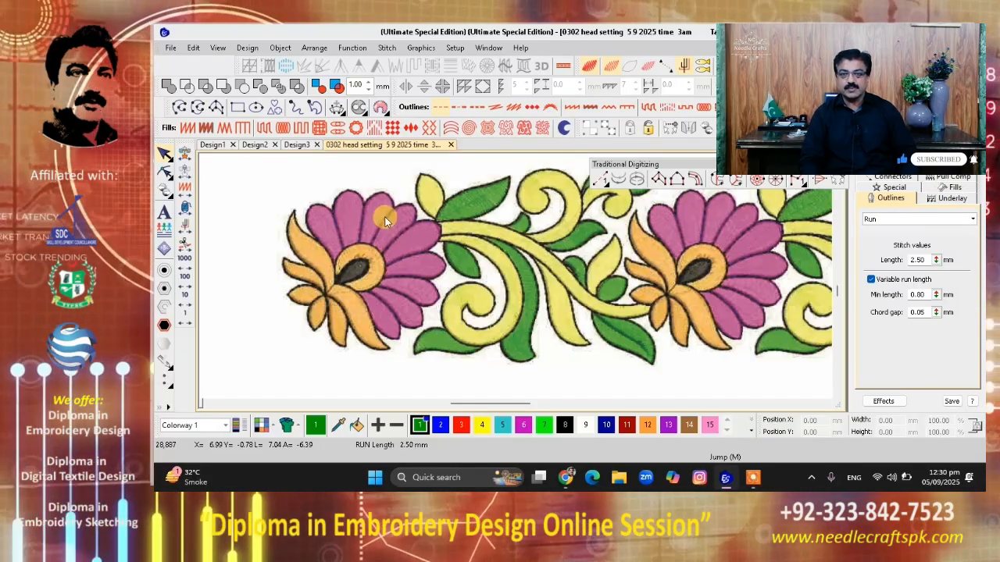
scroll(517, 279, "up", 2)
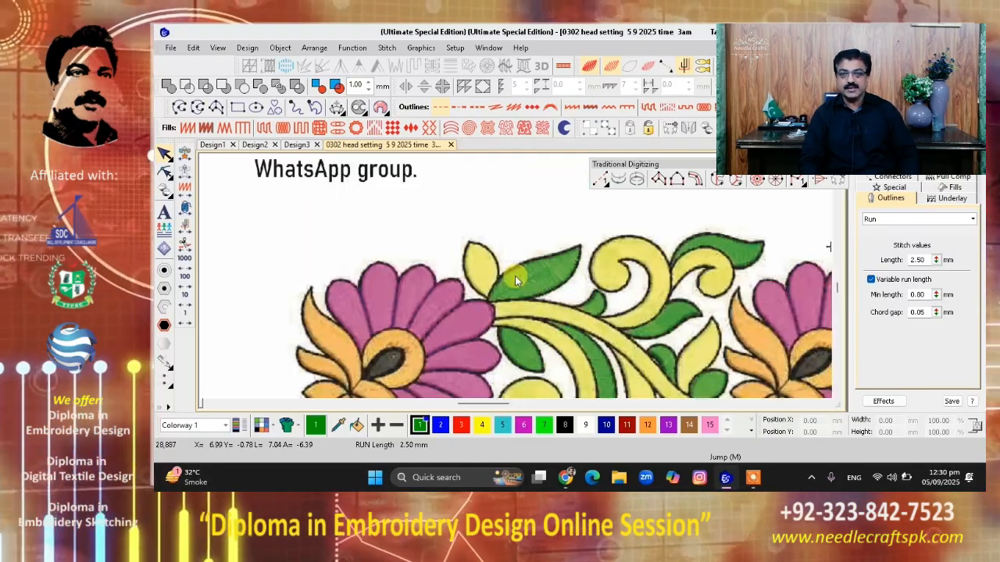
scroll(518, 274, "up", 1)
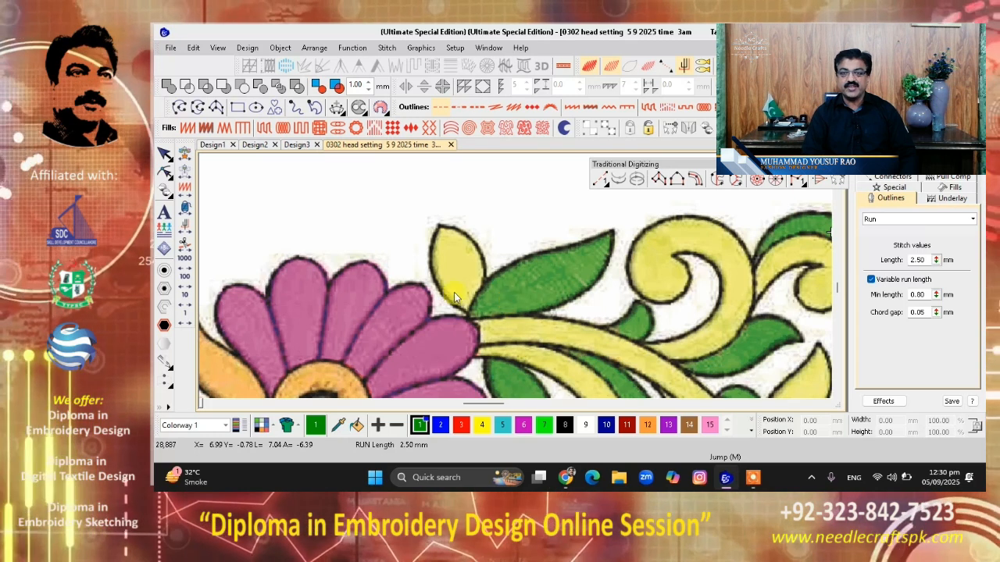
left_click(193, 108)
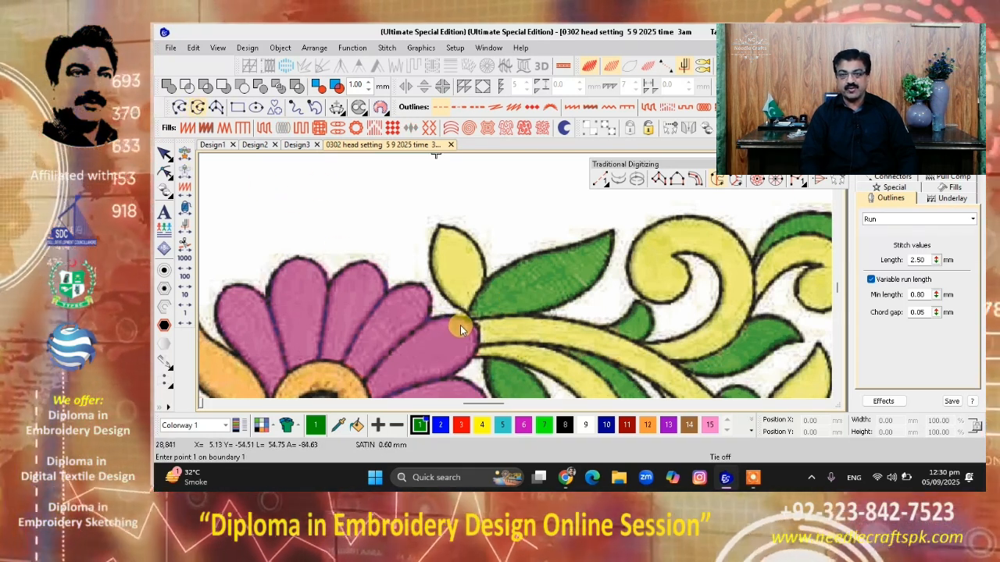
left_click(892, 187)
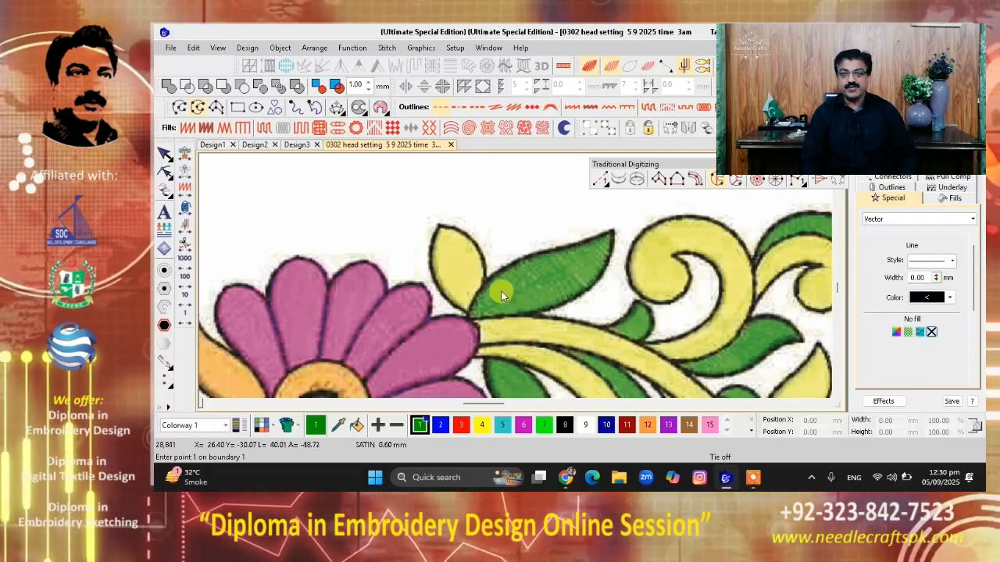
left_click(476, 314)
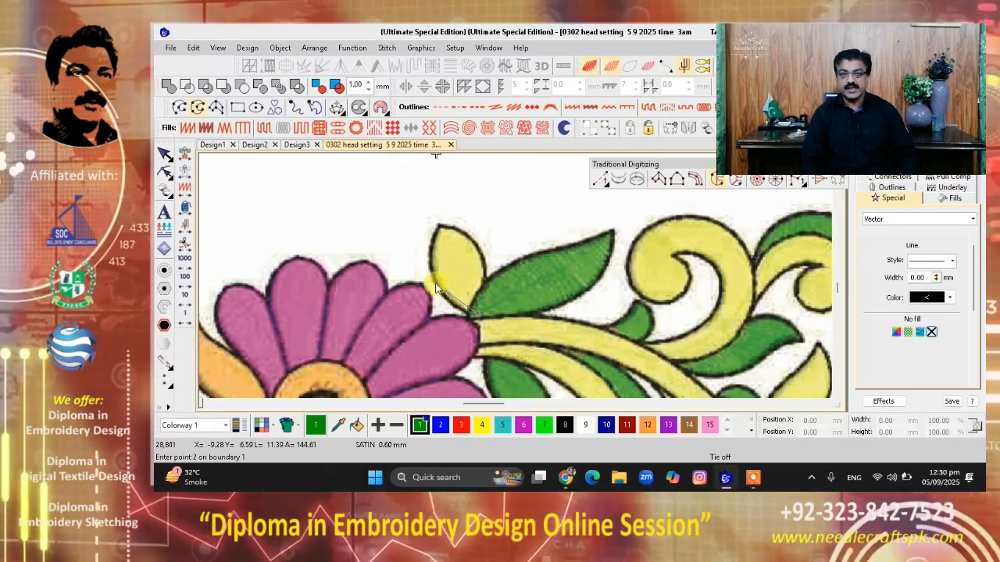
left_click(439, 225)
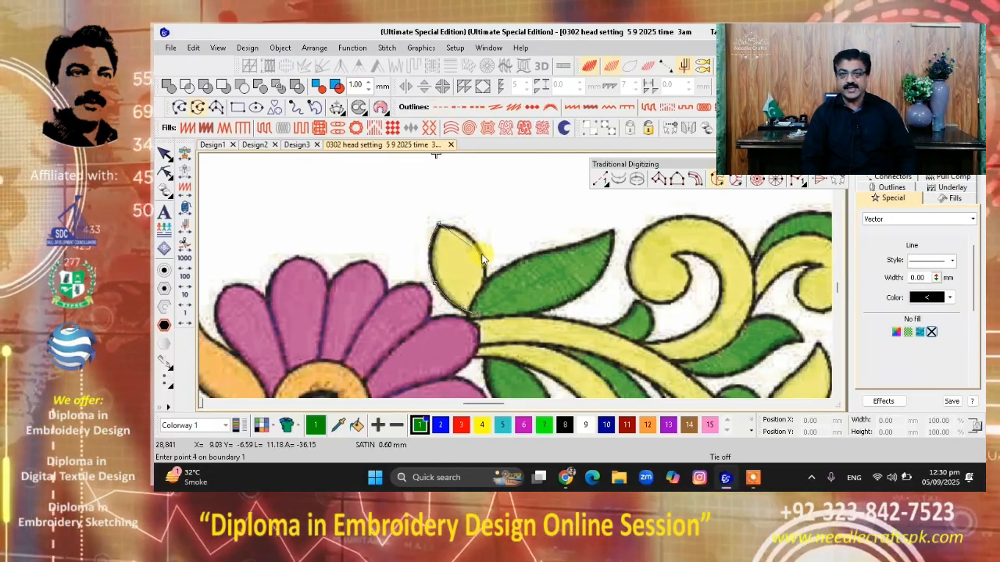
key("Return")
key("d")
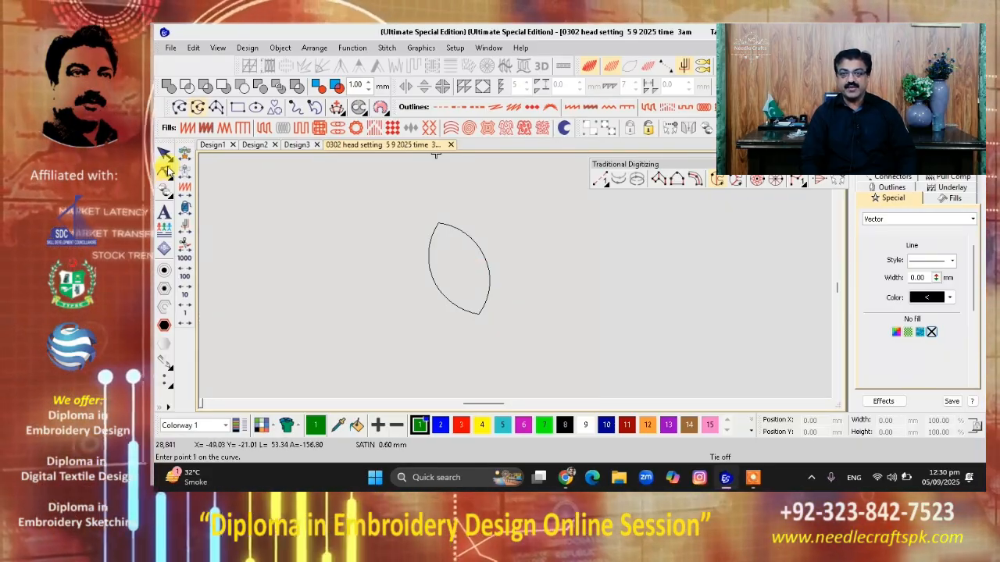
left_click(437, 218)
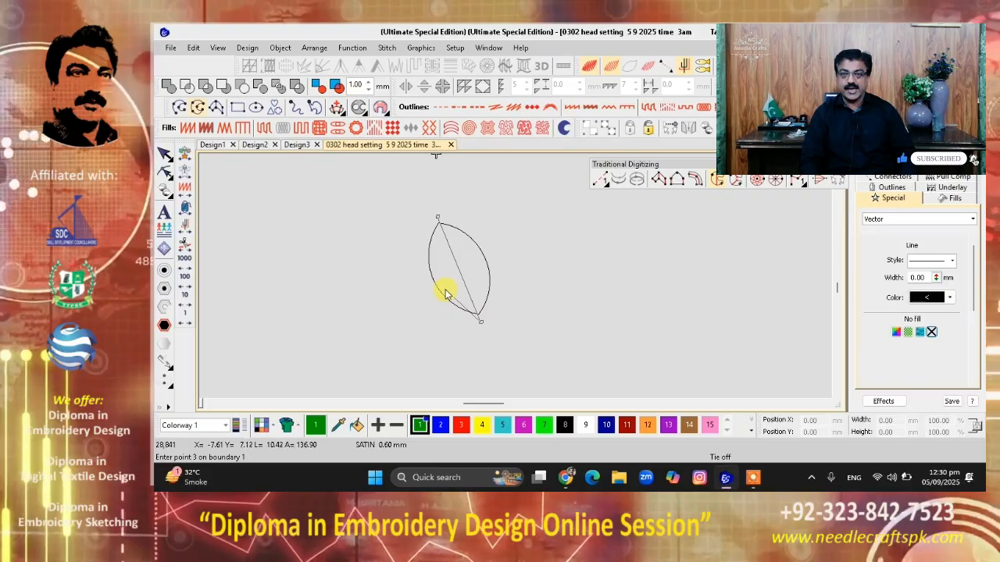
key("d")
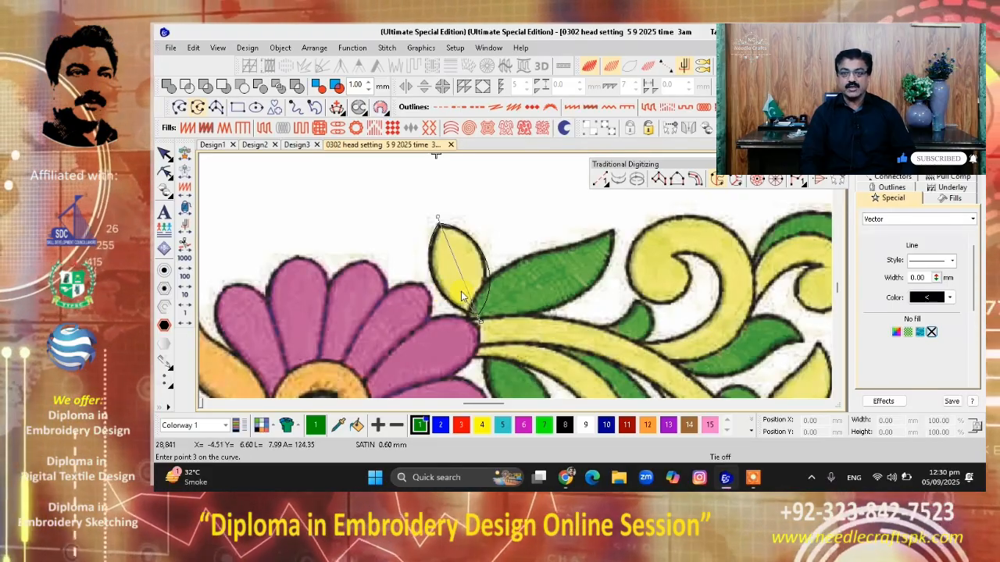
key("Return")
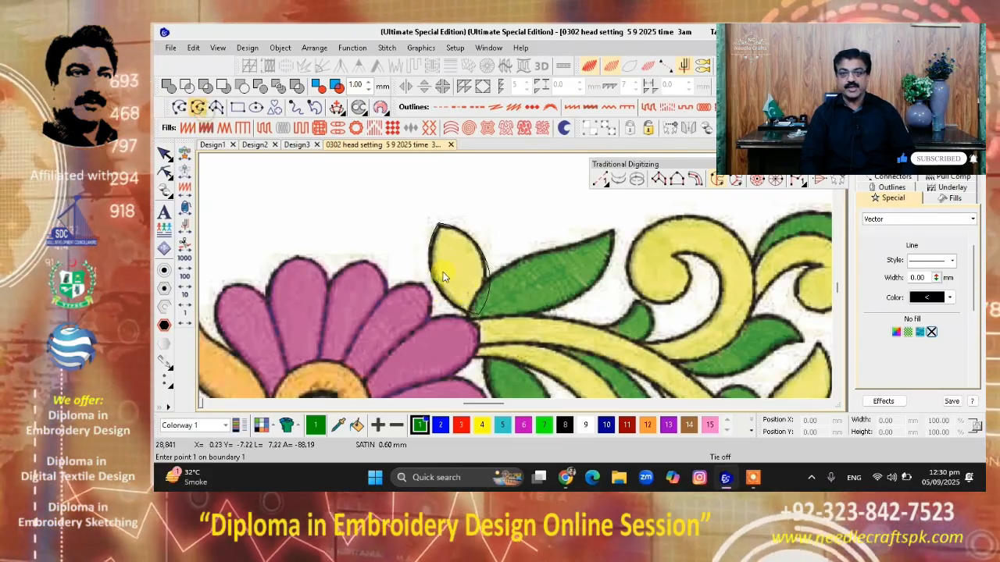
Trace the adjoining green leaf as a closed Vector outline about 32 by 21 mm, with its base running under the purple petal
left_click(465, 324)
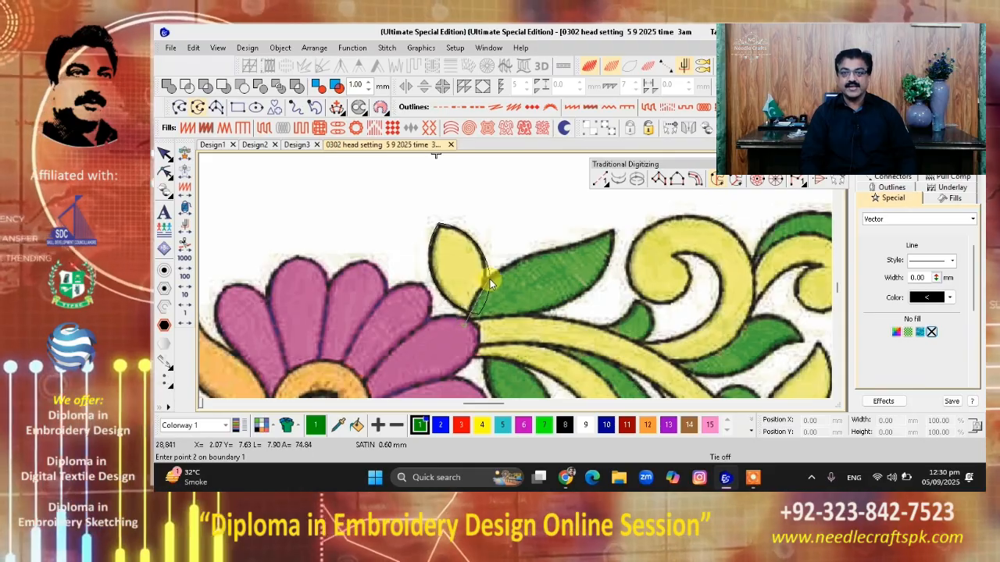
left_click(493, 273)
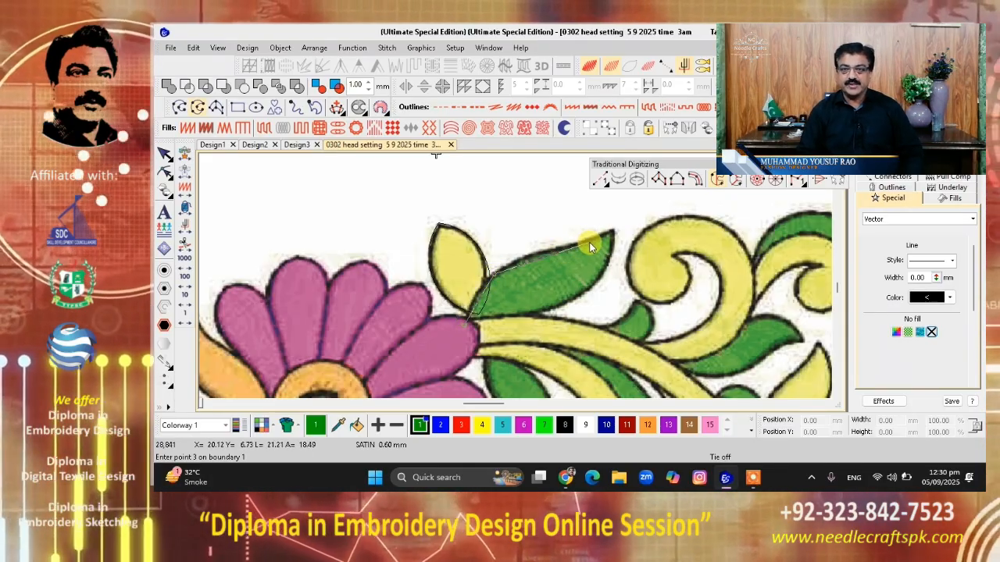
right_click(590, 243)
left_click(615, 228)
right_click(600, 279)
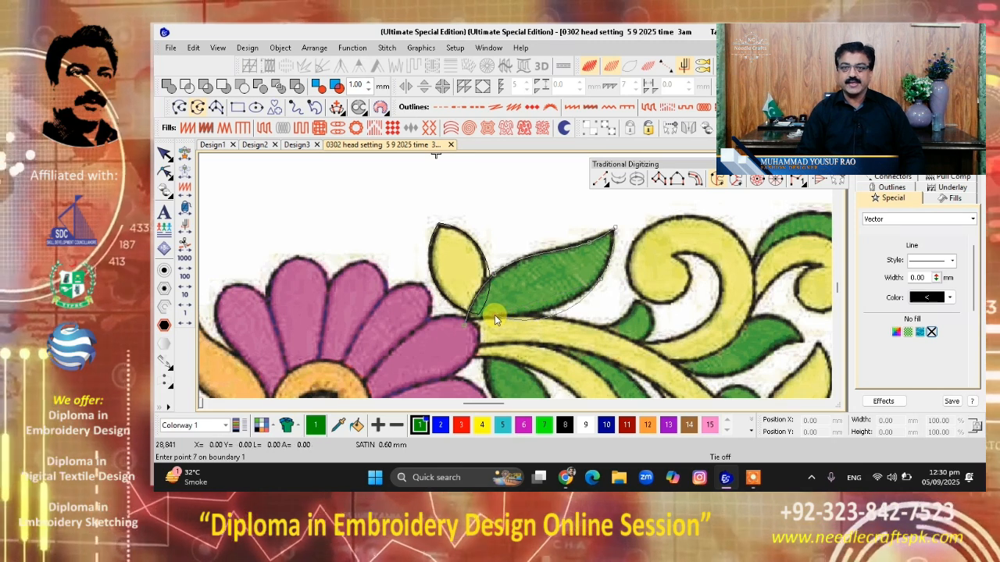
left_click(470, 330)
key("Return")
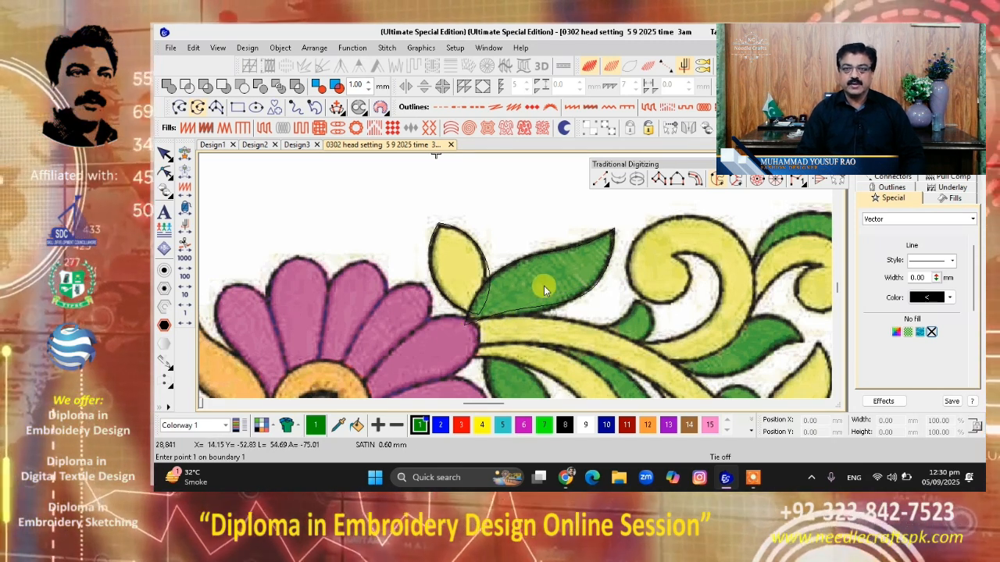
key("Escape")
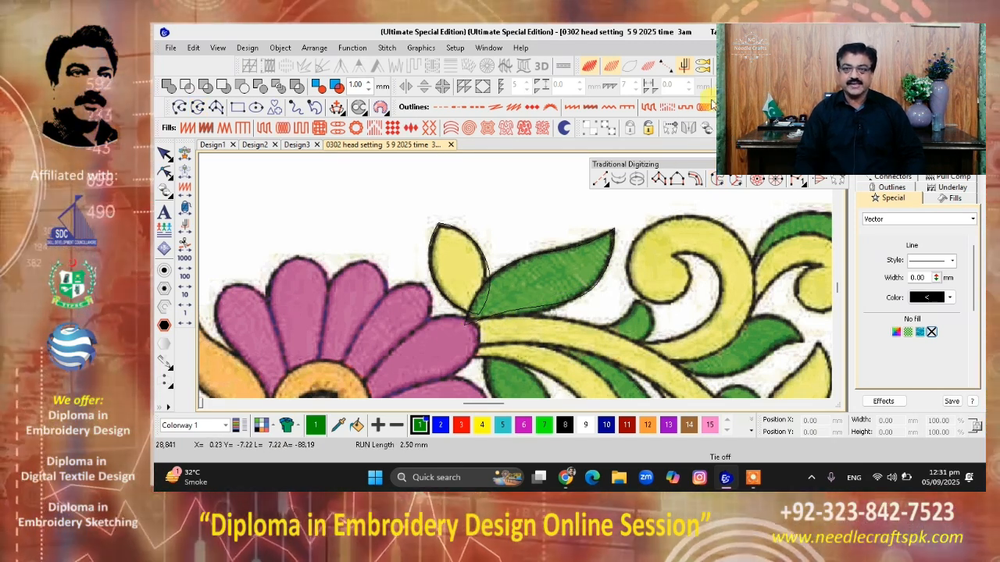
key("ctrl+a")
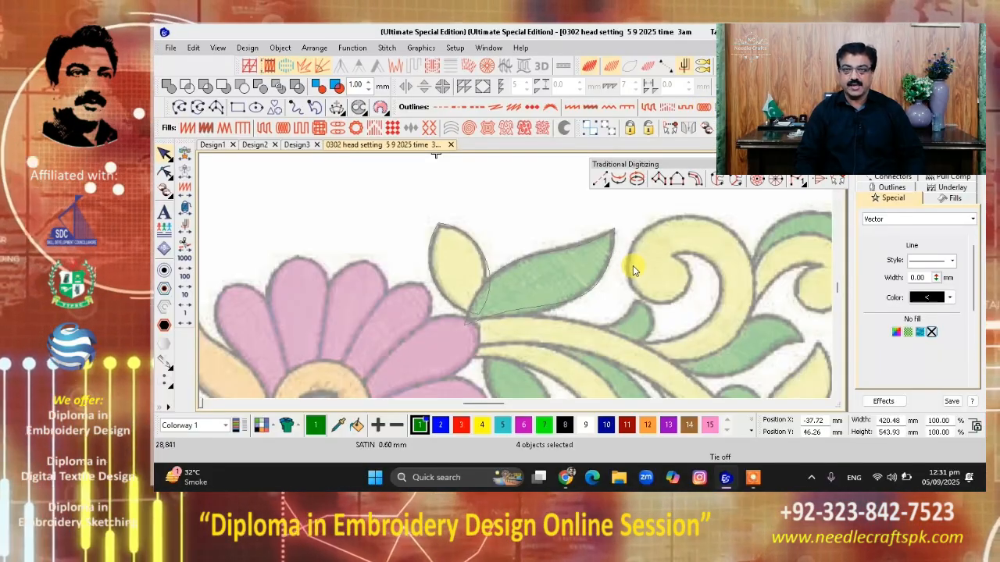
key("Delete")
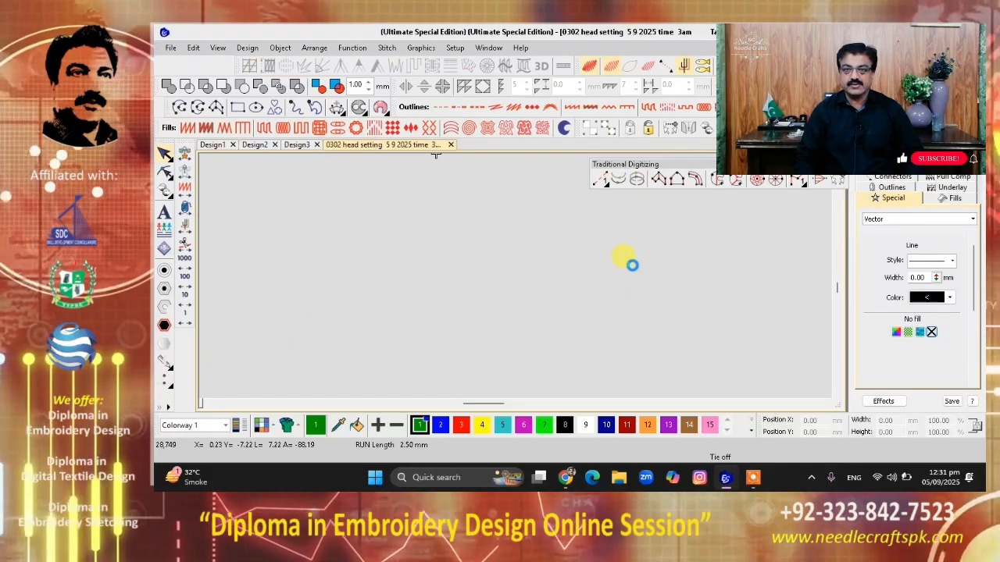
key("ctrl+z")
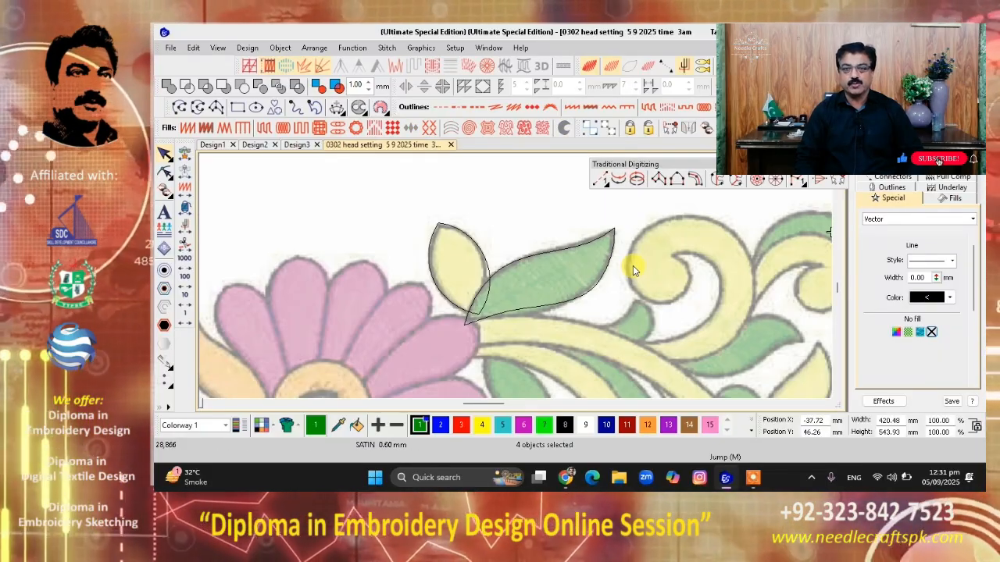
Select the background artwork image and lock it in place
left_click(634, 271)
scroll(634, 271, "up", 1)
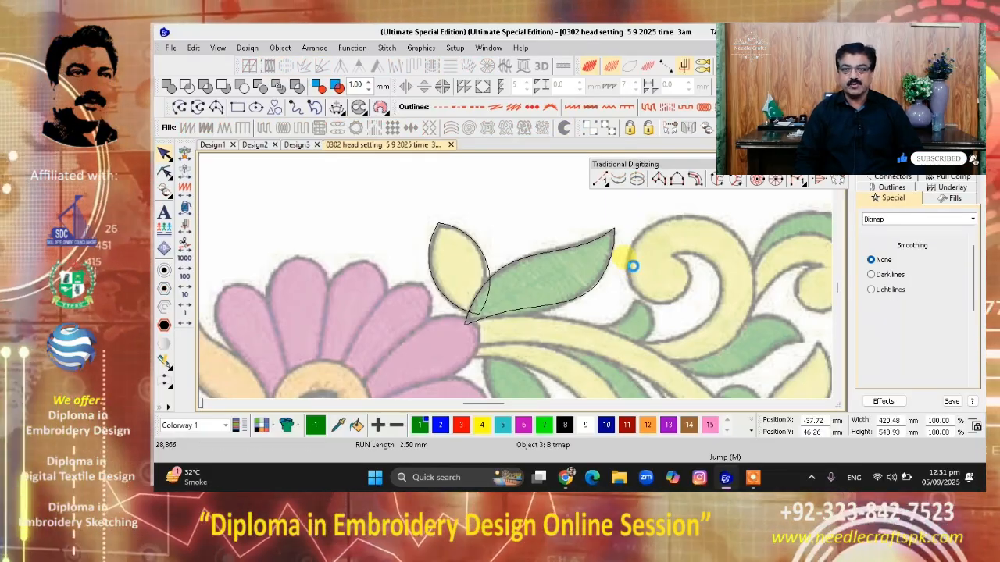
key("k")
Reshape the green leaf's outline by extending its base point farther into the petal and adjusting the lower curve point
left_click(488, 295)
key("h")
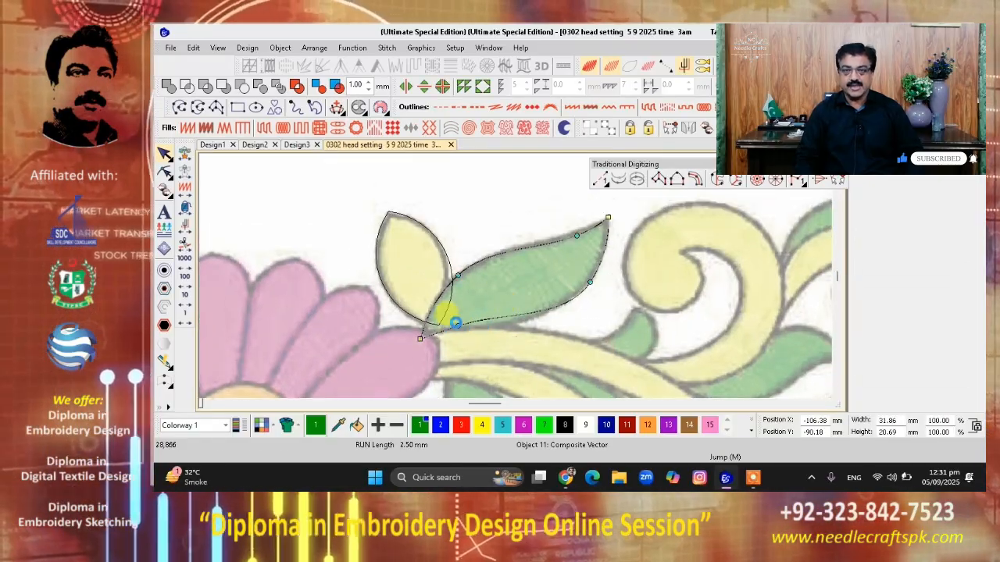
left_click(419, 351)
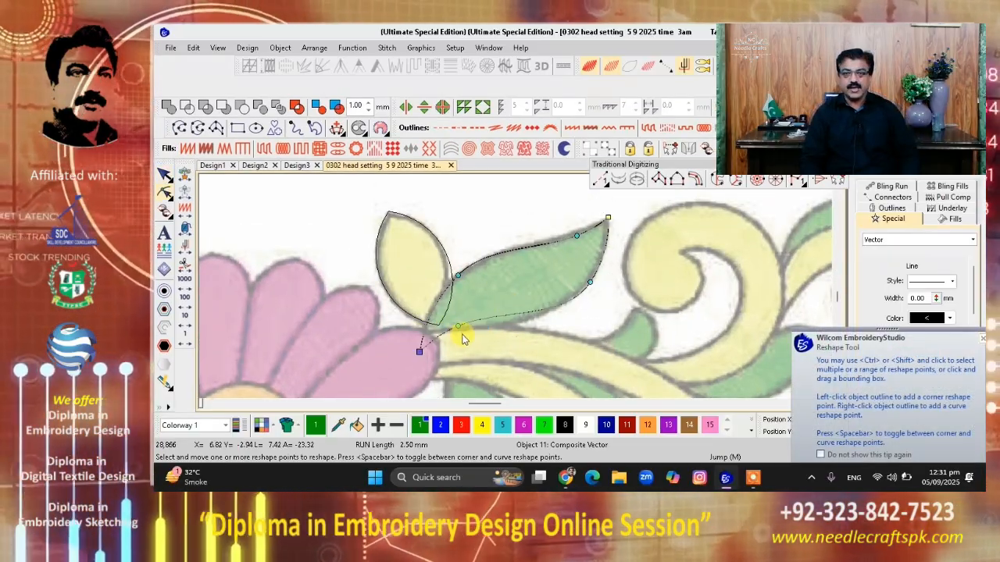
left_click_drag(460, 328, 461, 334)
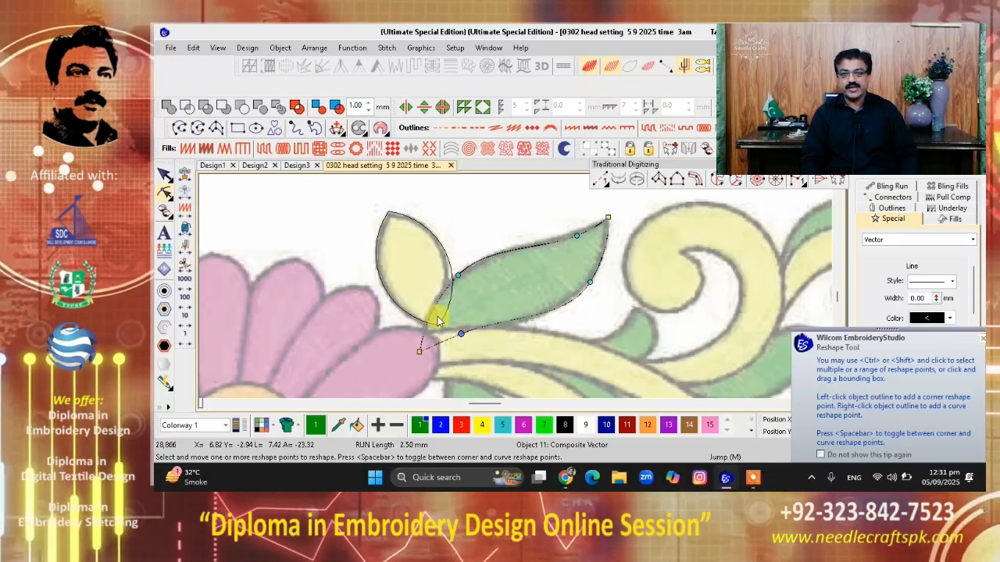
Reshape the yellow leaf's outline, refining the curve points along its edges to fit the artwork
left_click(434, 325)
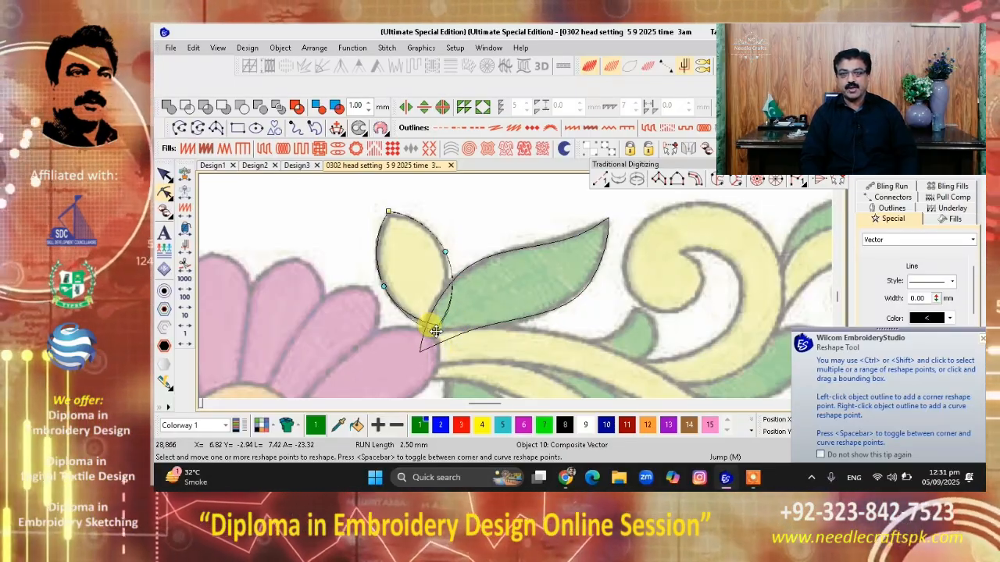
left_click_drag(444, 251, 439, 258)
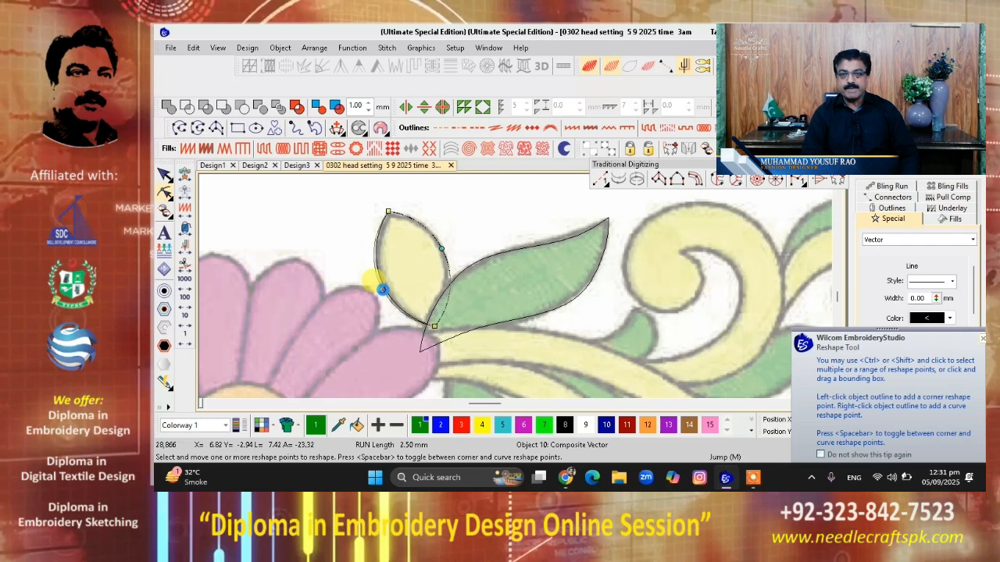
key("Escape")
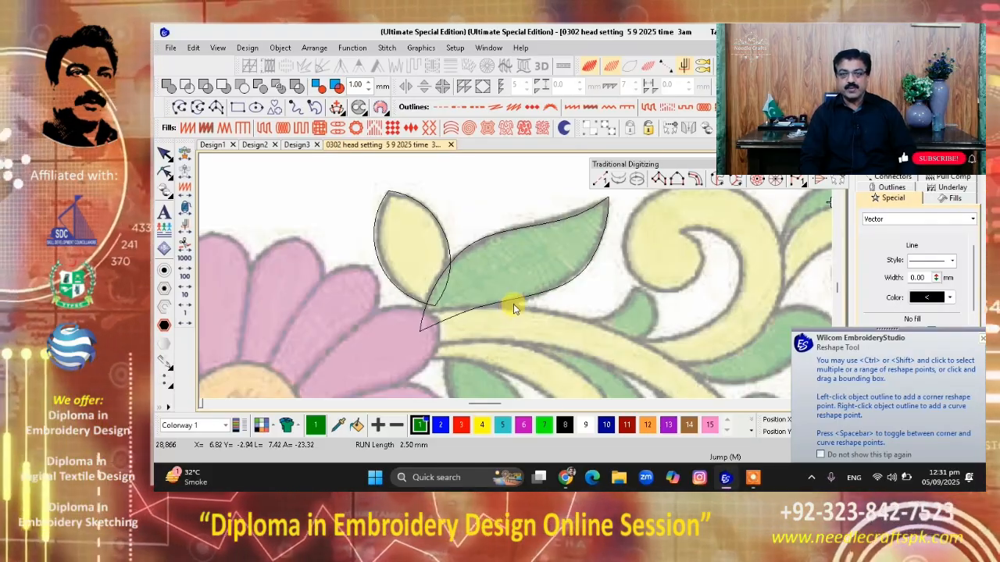
Choose Satin as the fill type and make orange thread colour 12 the current colour
left_click(451, 248)
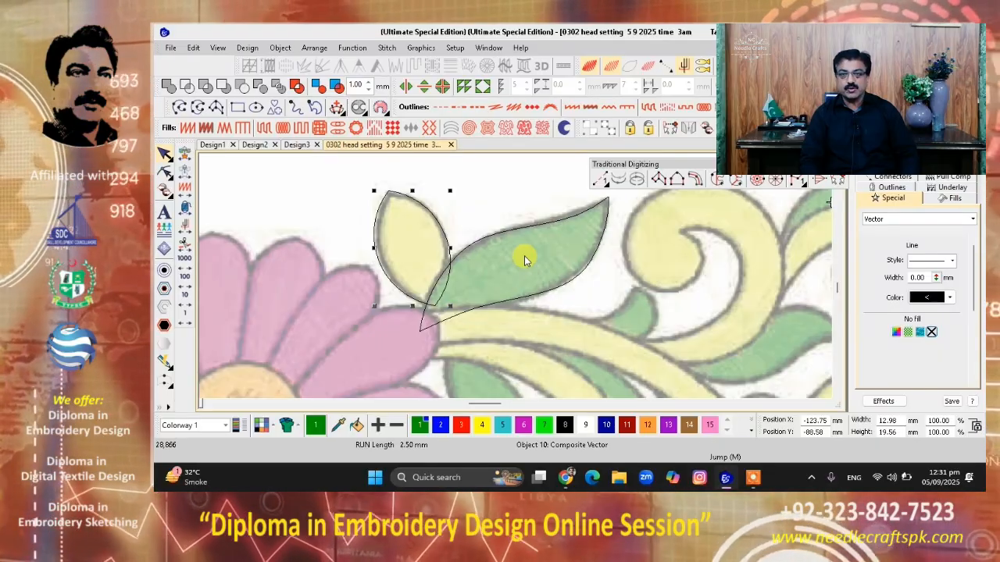
left_click(525, 255)
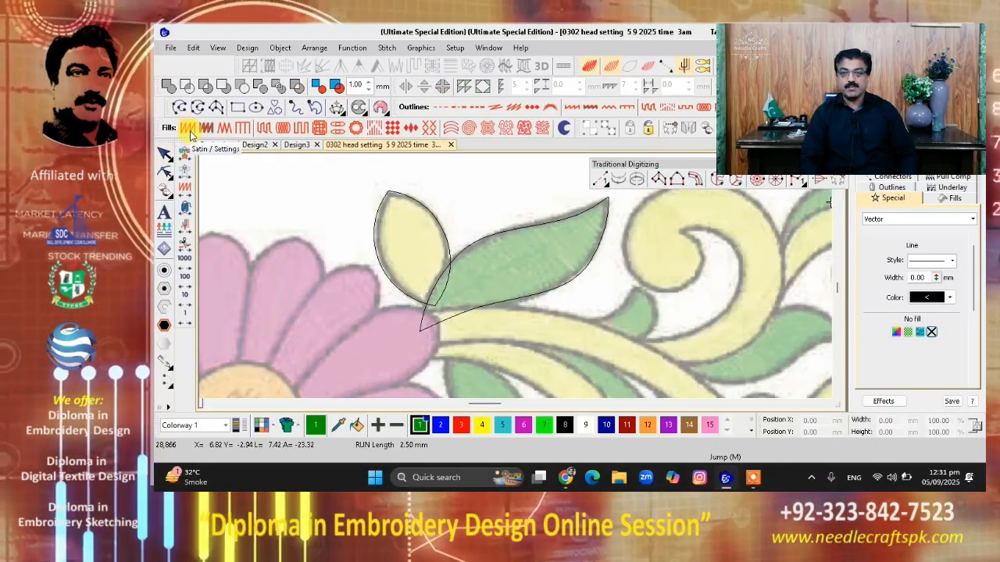
left_click_drag(166, 130, 233, 128)
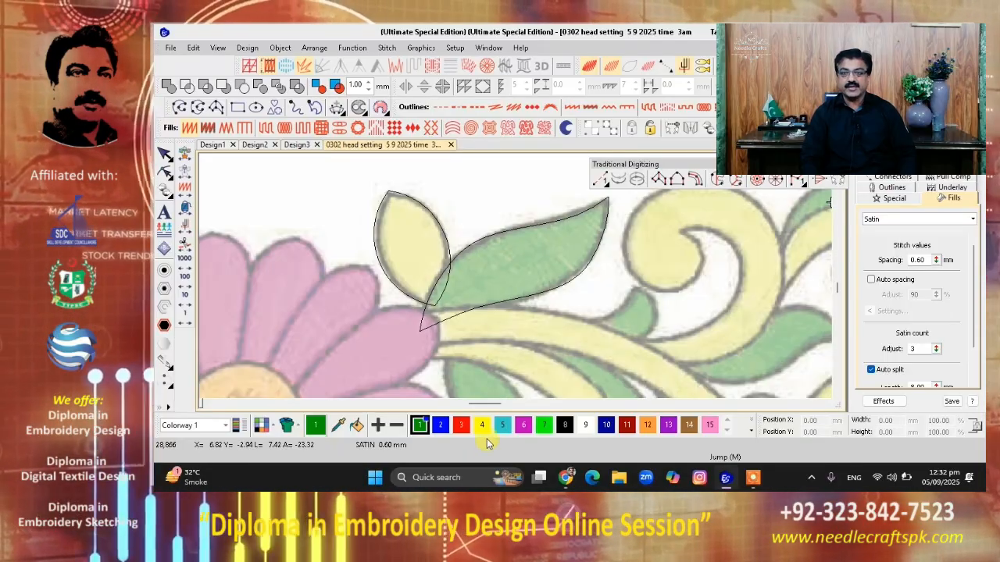
left_click(650, 434)
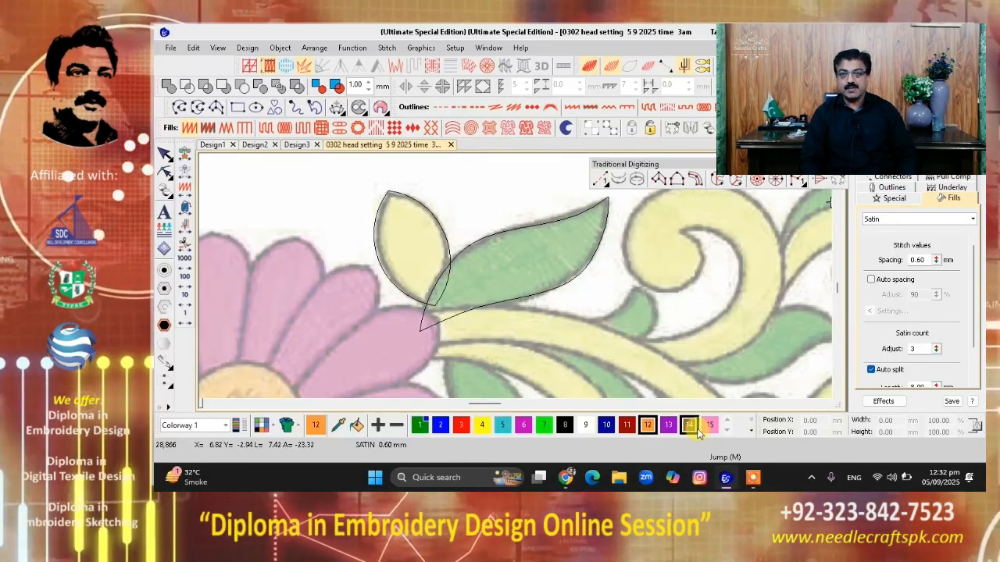
Make yellow thread colour 4 the current colour
left_click(483, 428)
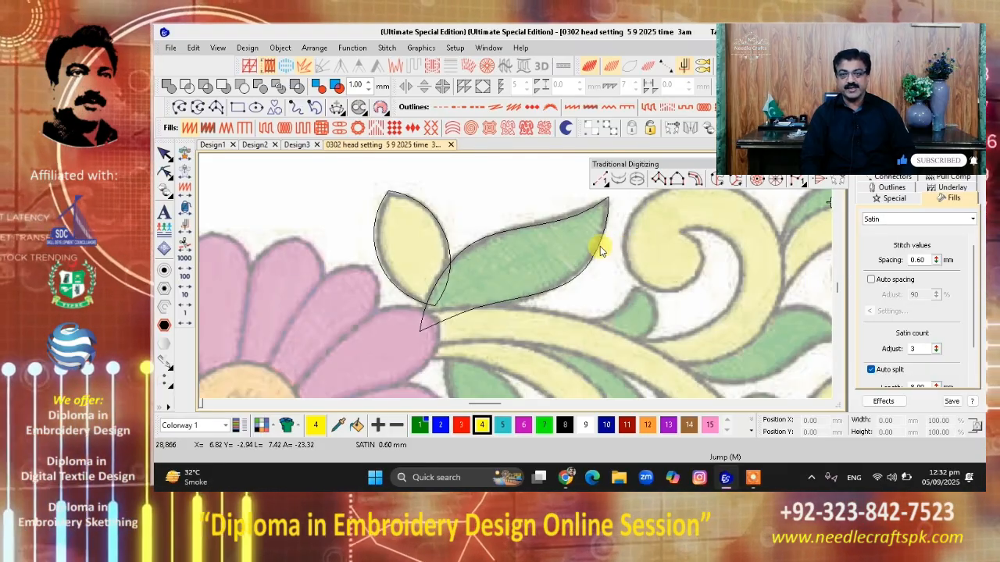
scroll(539, 277, "down", 5)
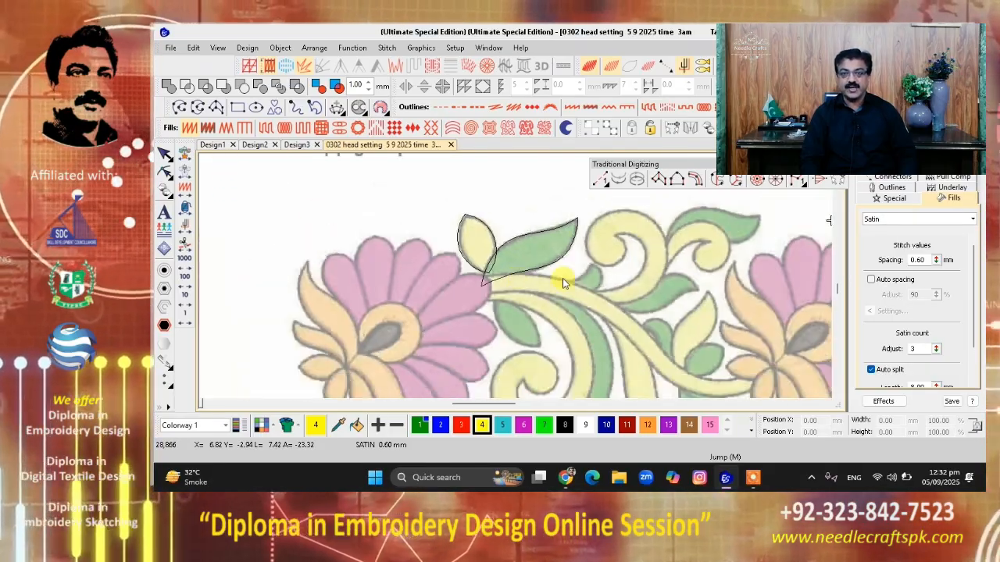
scroll(519, 273, "down", 1)
Select the green satin sample leaf beside the assignment text and switch from the realistic thread view to plain stitch lines
scroll(520, 274, "up", 10)
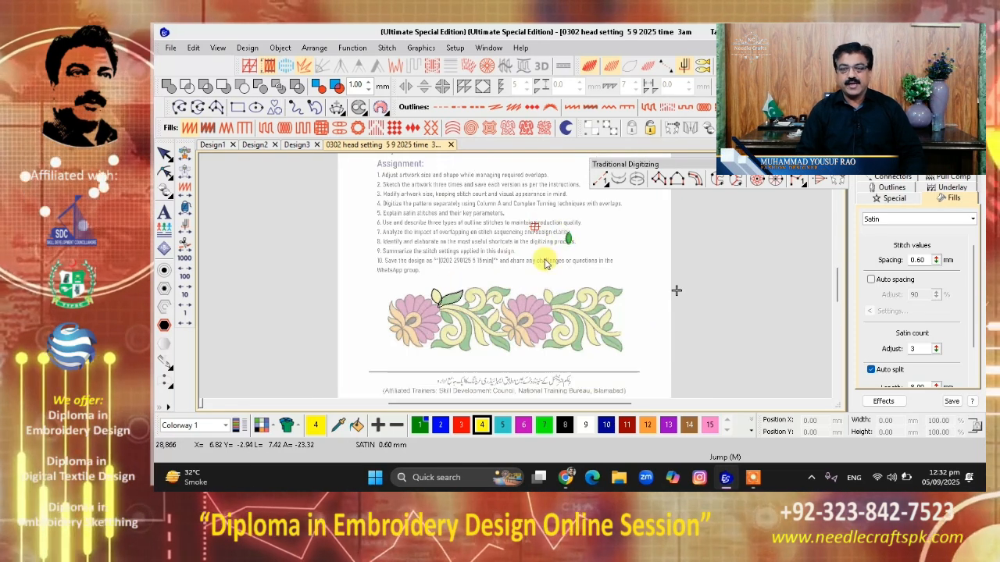
scroll(515, 277, "up", 4)
left_click_drag(521, 304, 657, 299)
scroll(515, 277, "up", 4)
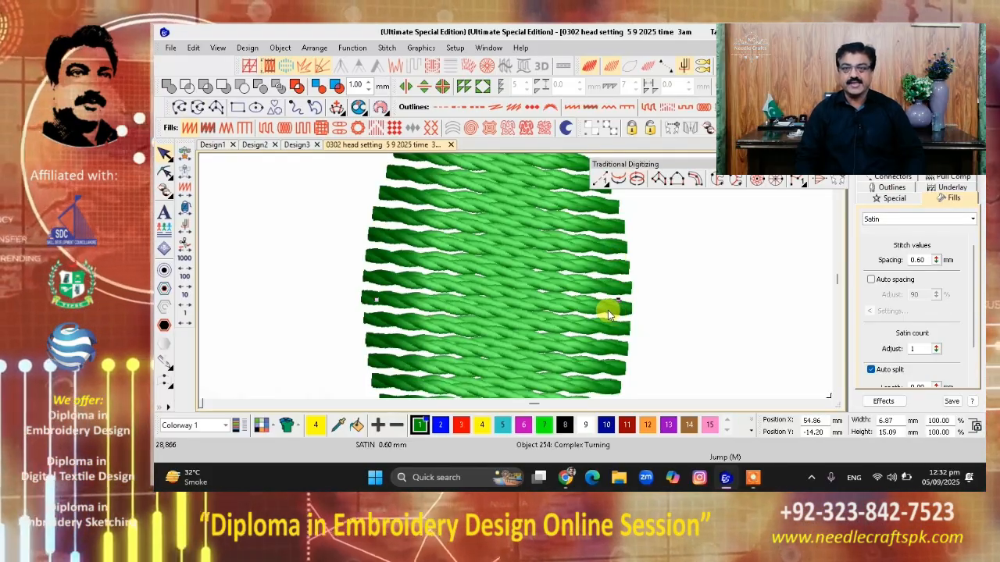
key("t")
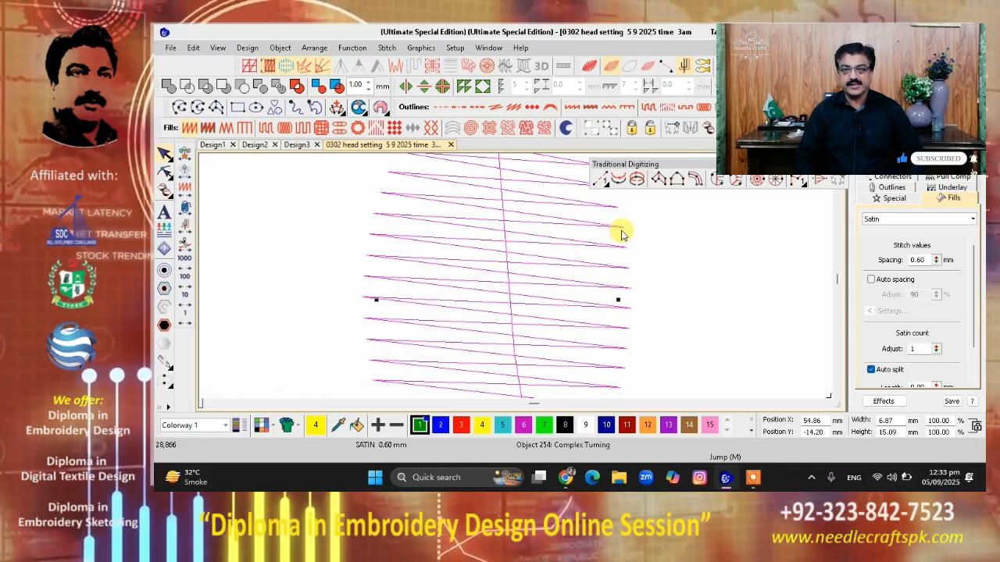
Try different satin spacings on the green sample leaf, ending at 0.63 mm
left_click(519, 285)
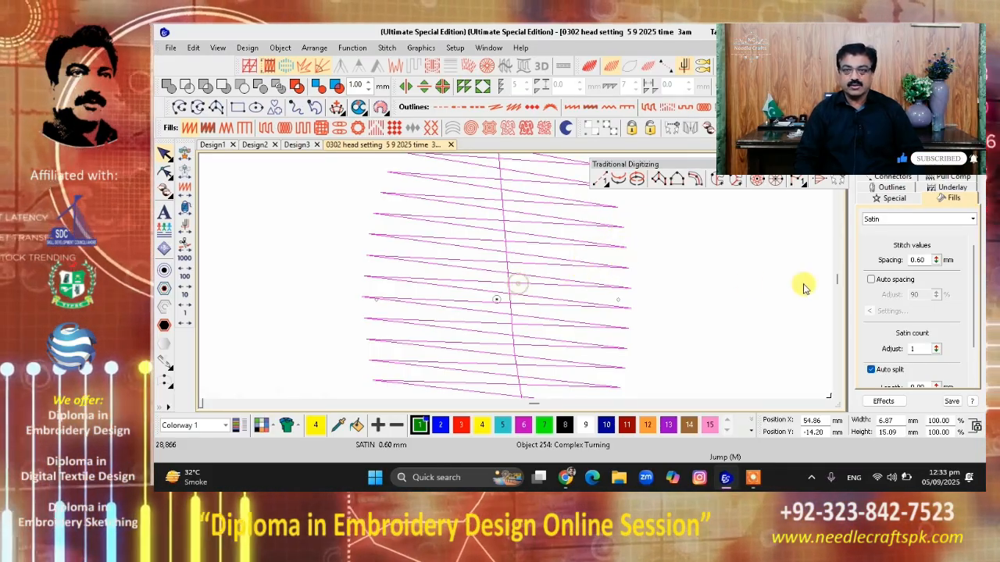
left_click_drag(938, 263, 879, 227)
left_click_drag(938, 262, 880, 313)
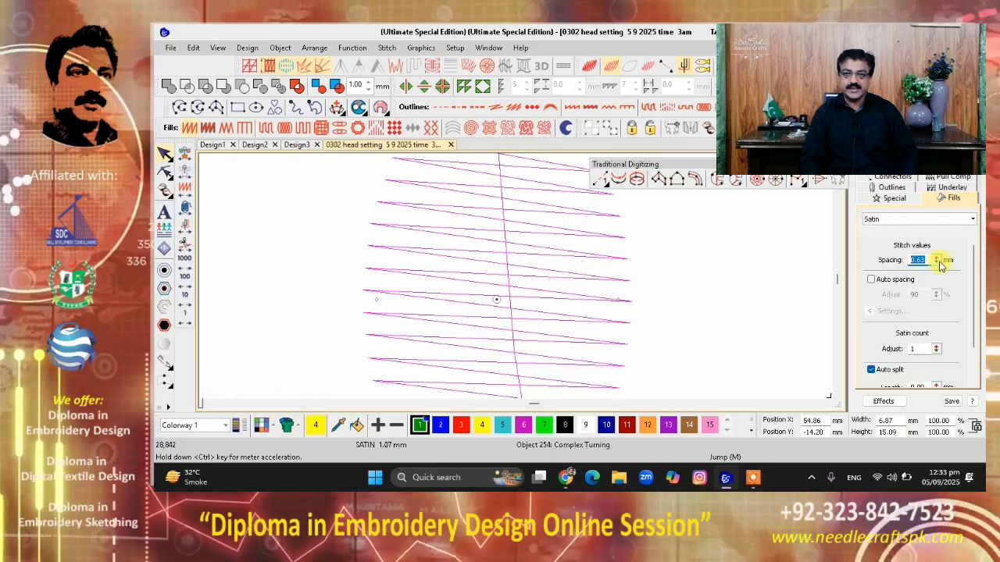
Delete the green satin sample leaf beside the assignment text
scroll(516, 281, "down", 1)
scroll(514, 282, "down", 2)
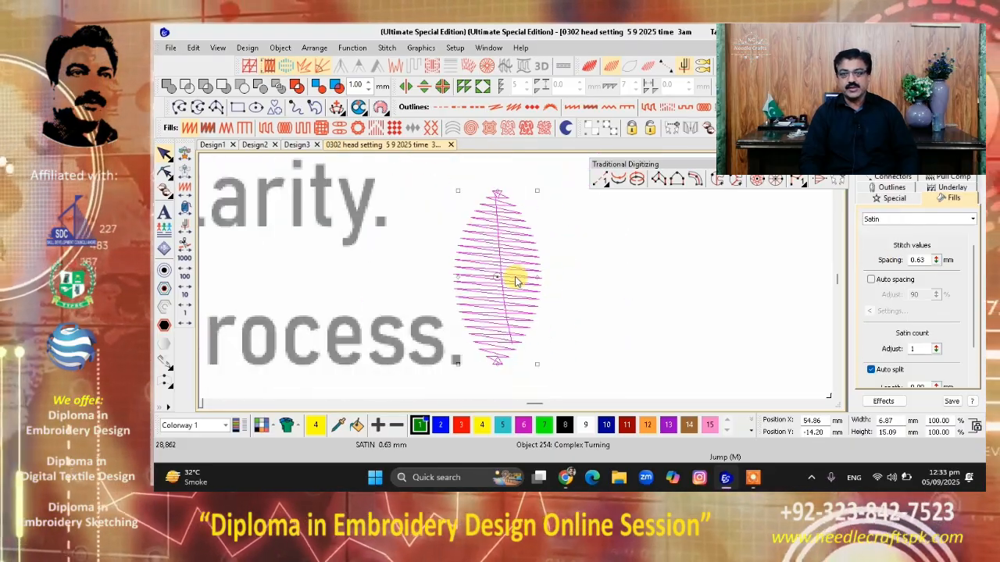
key("Delete")
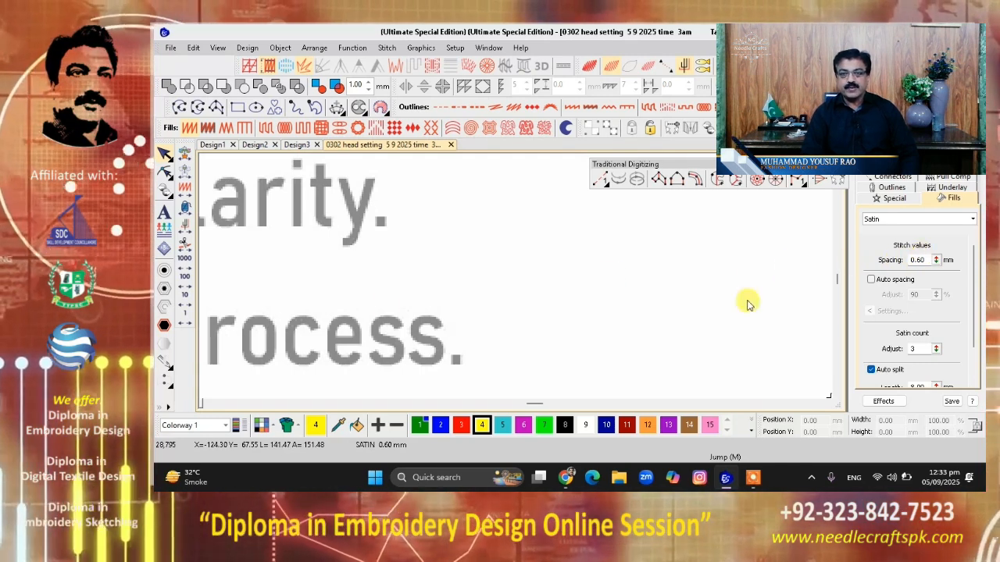
Keep Auto split enabled for the satin fill, with a split length of 10 mm and a minimum length of 1 mm
scroll(517, 279, "down", 6)
scroll(515, 285, "up", 4)
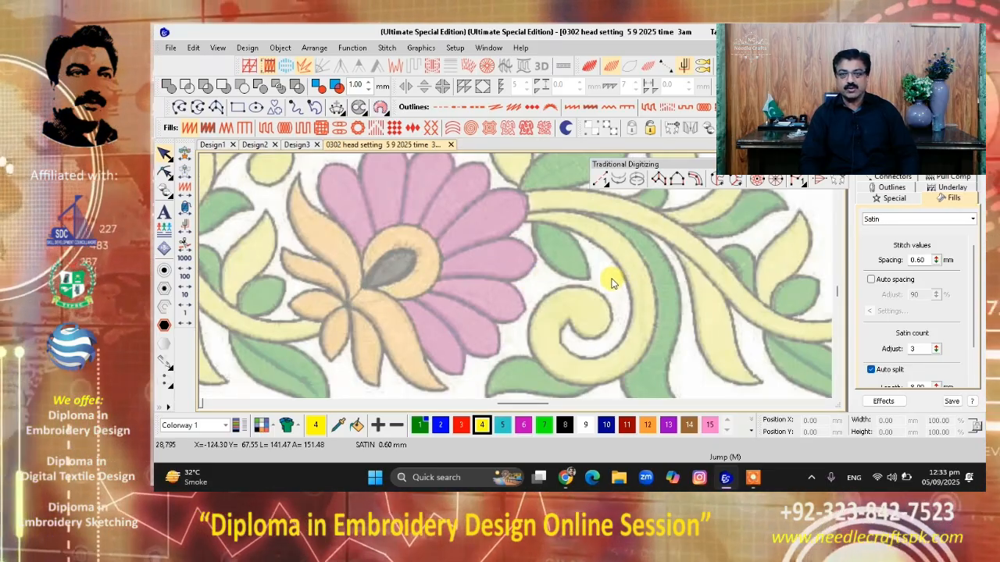
scroll(515, 279, "up", 1)
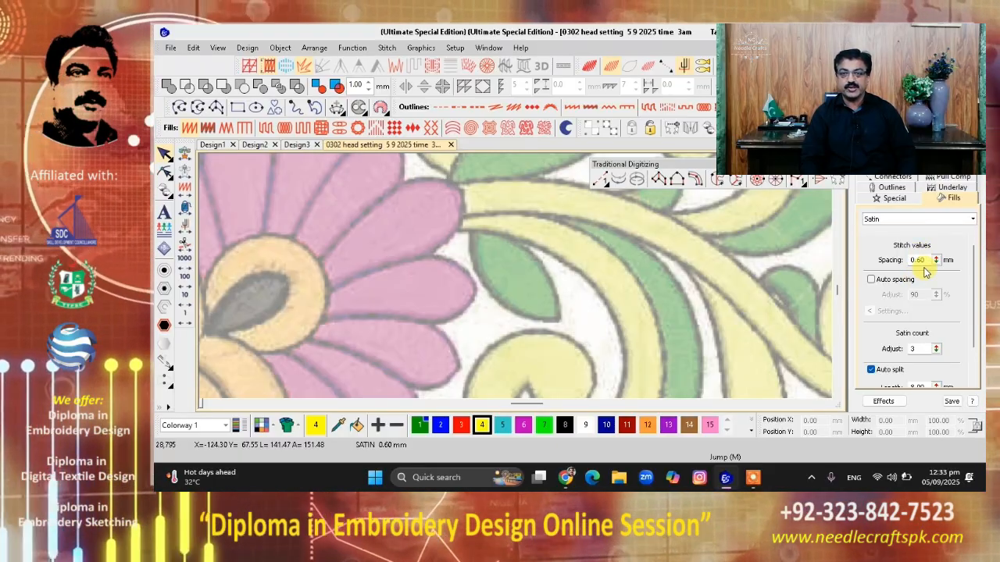
left_click_drag(969, 295, 976, 326)
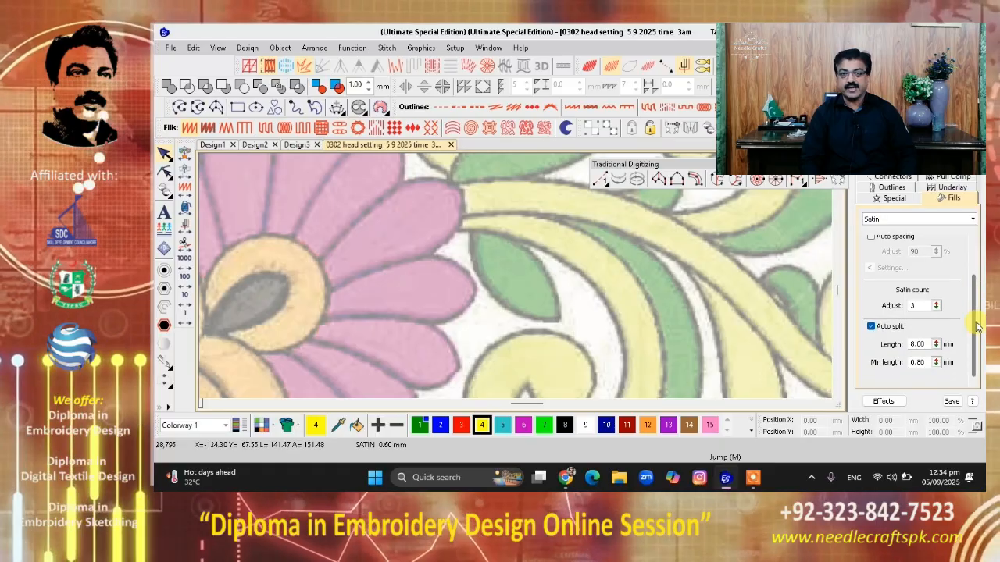
left_click(872, 328)
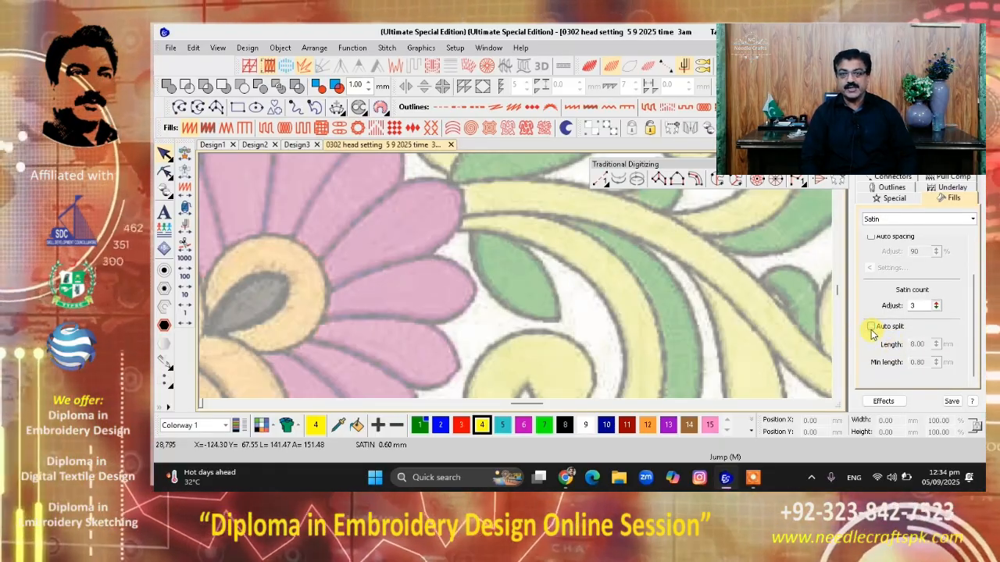
left_click(872, 328)
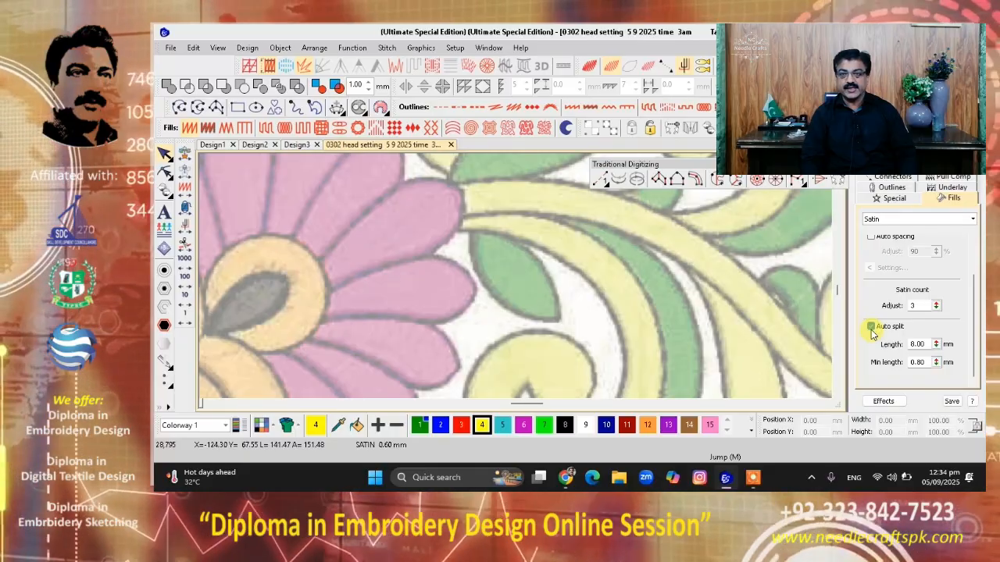
key("Tab")
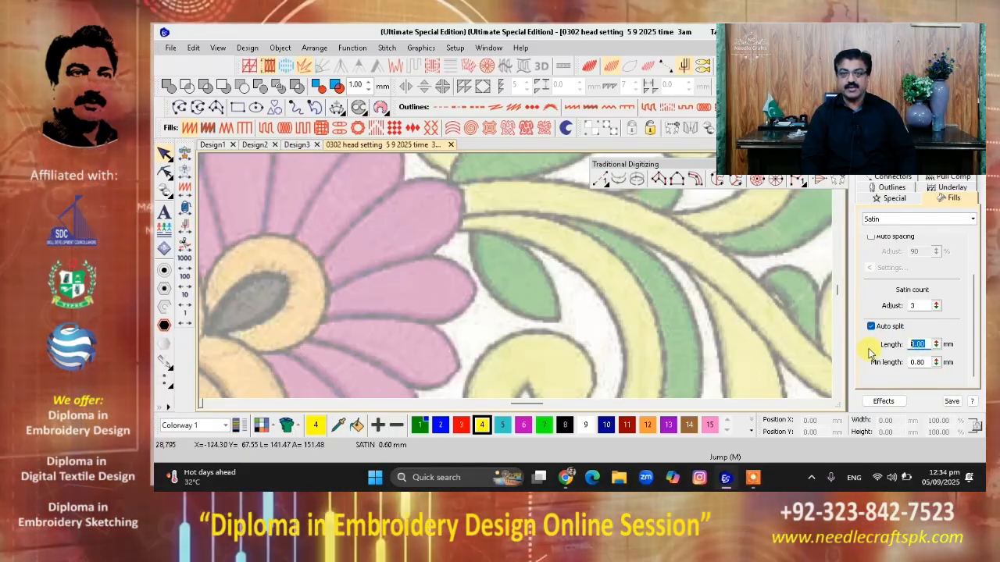
type("10")
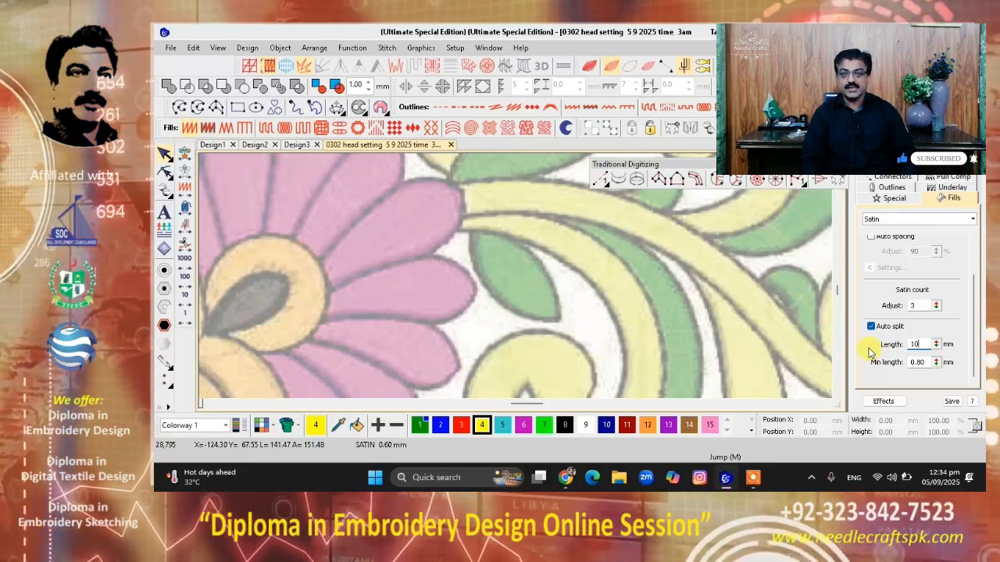
key("Return")
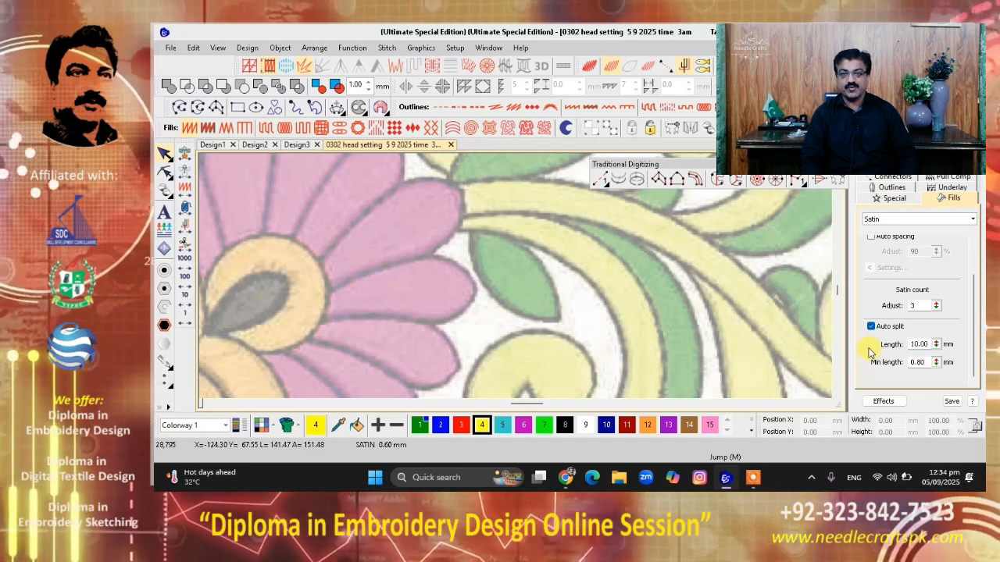
double_click(920, 361)
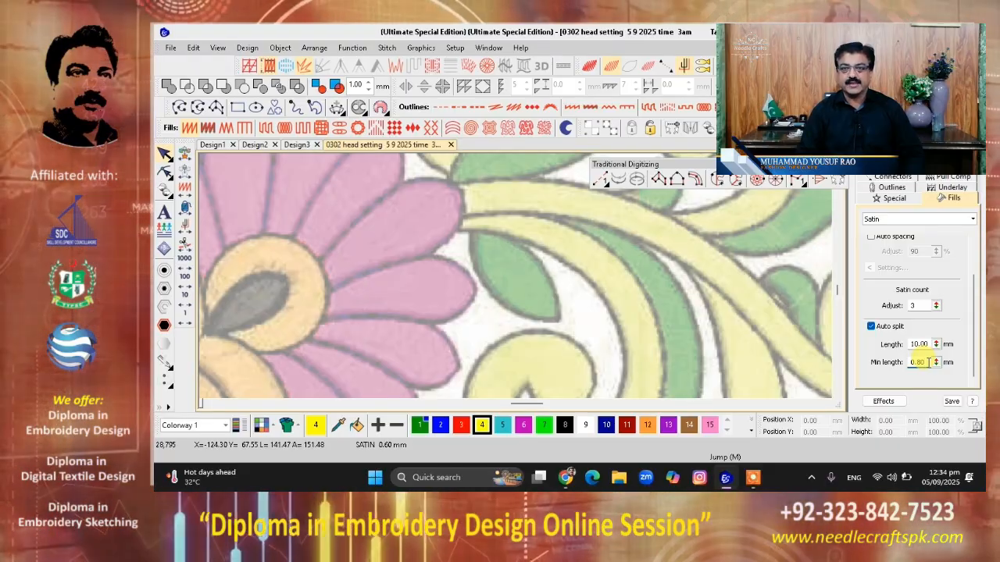
type("1")
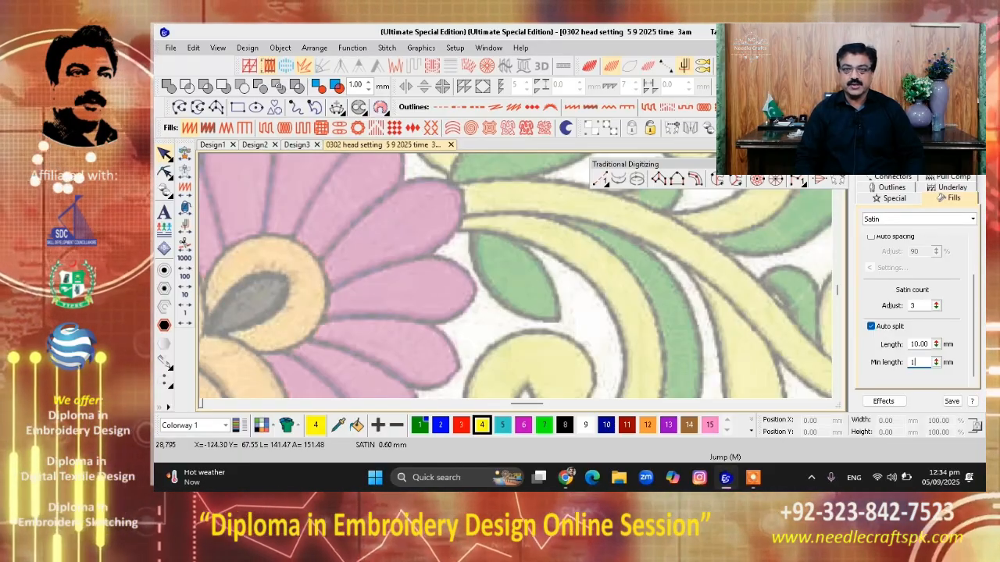
key("Return")
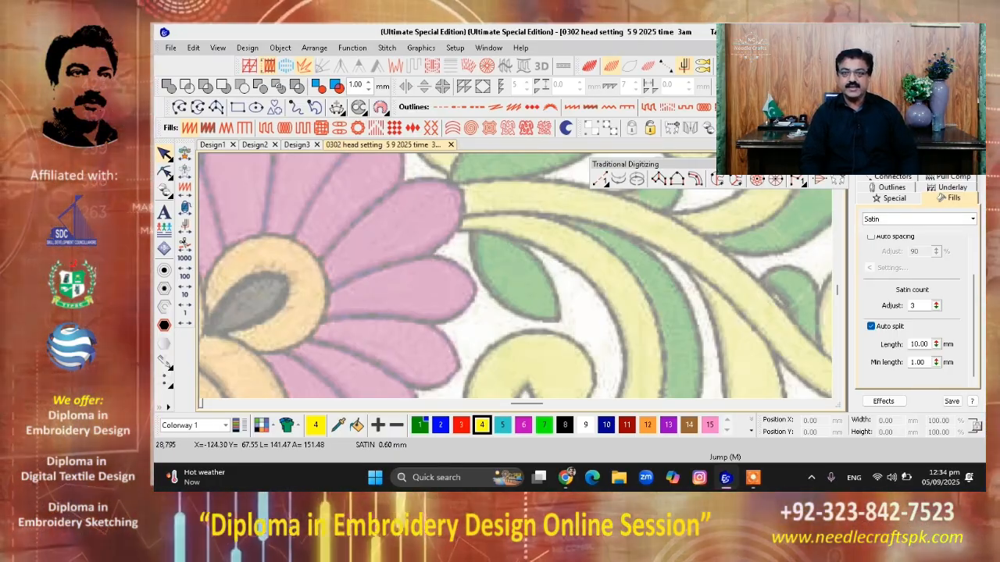
Set the satin count adjustment to 13
left_click(924, 306)
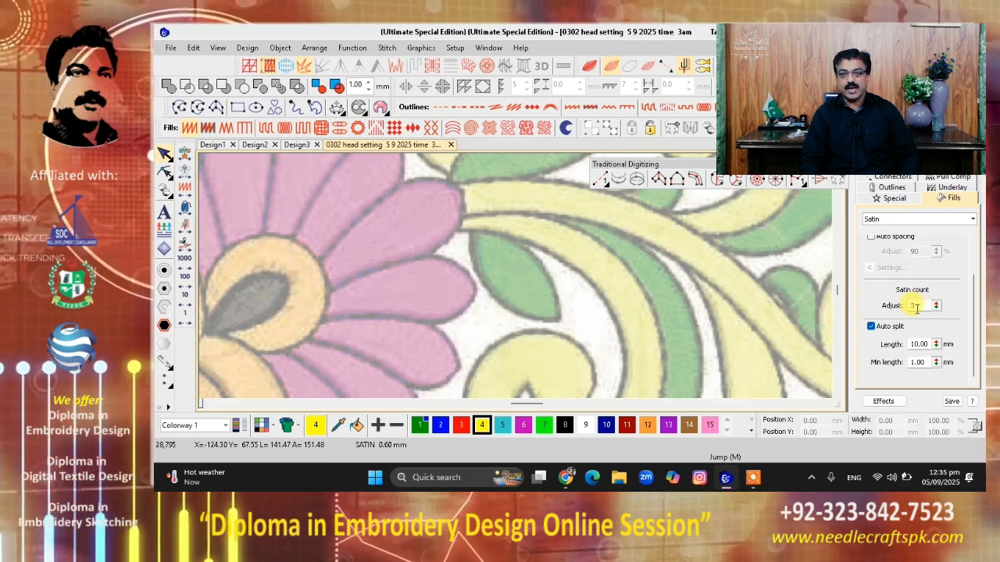
double_click(911, 306)
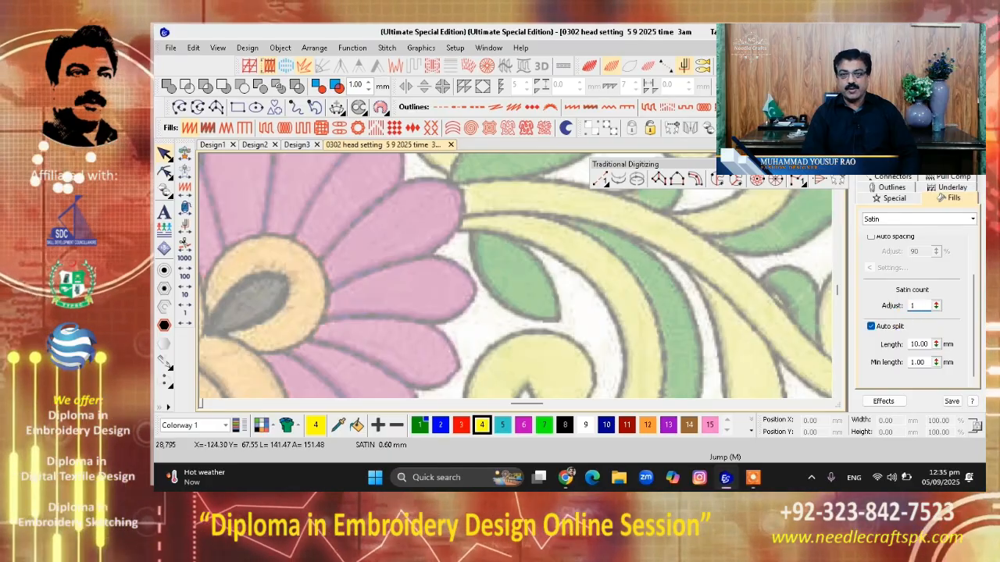
type("13")
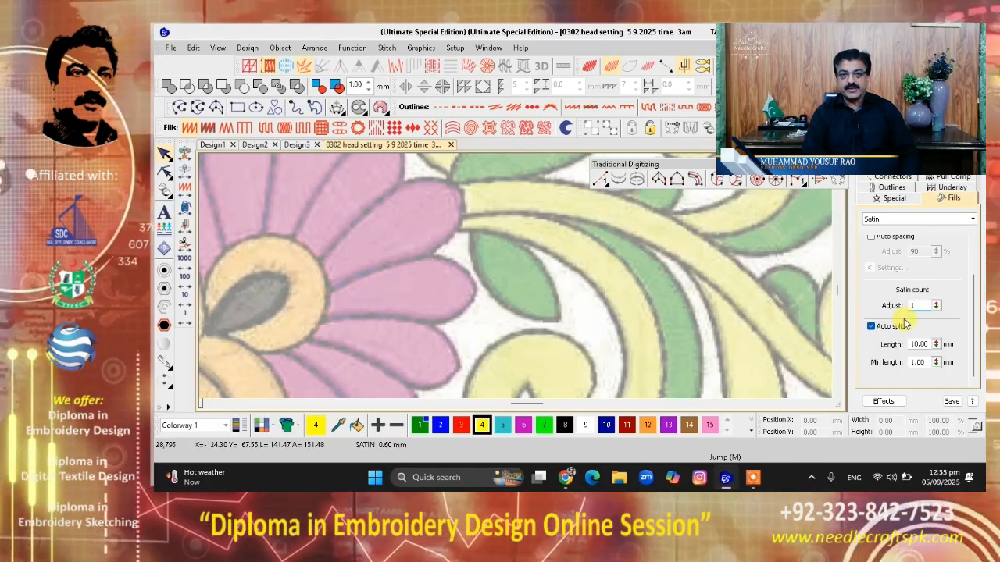
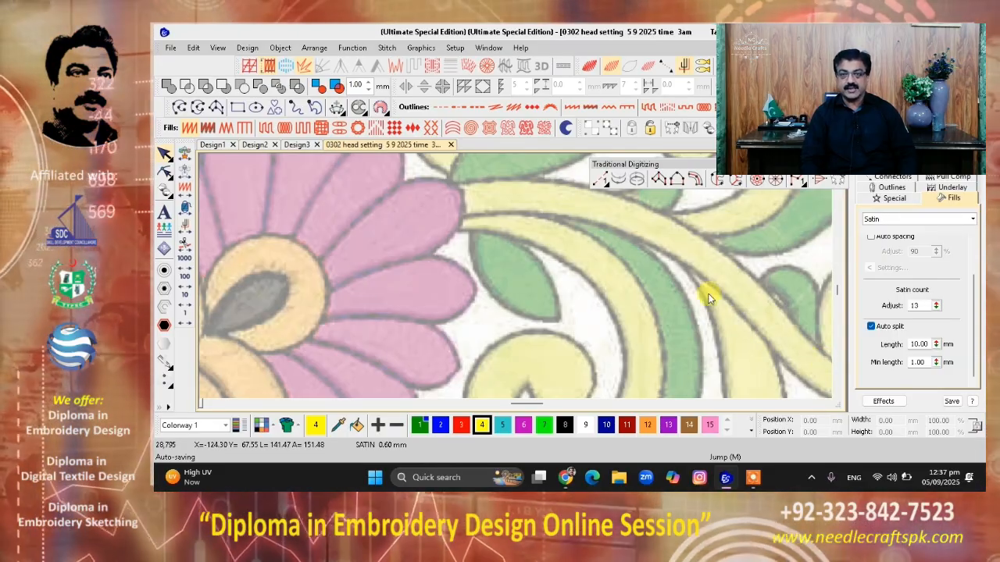
Set the satin count adjustment to 3 after trying a count of 2
scroll(477, 265, "down", 3)
scroll(514, 276, "up", 2)
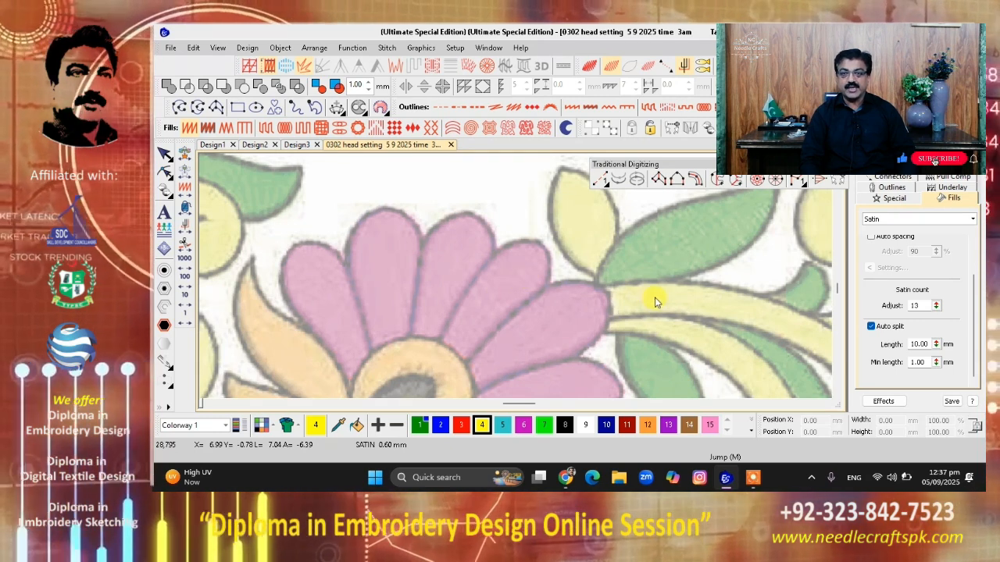
double_click(915, 305)
type("2")
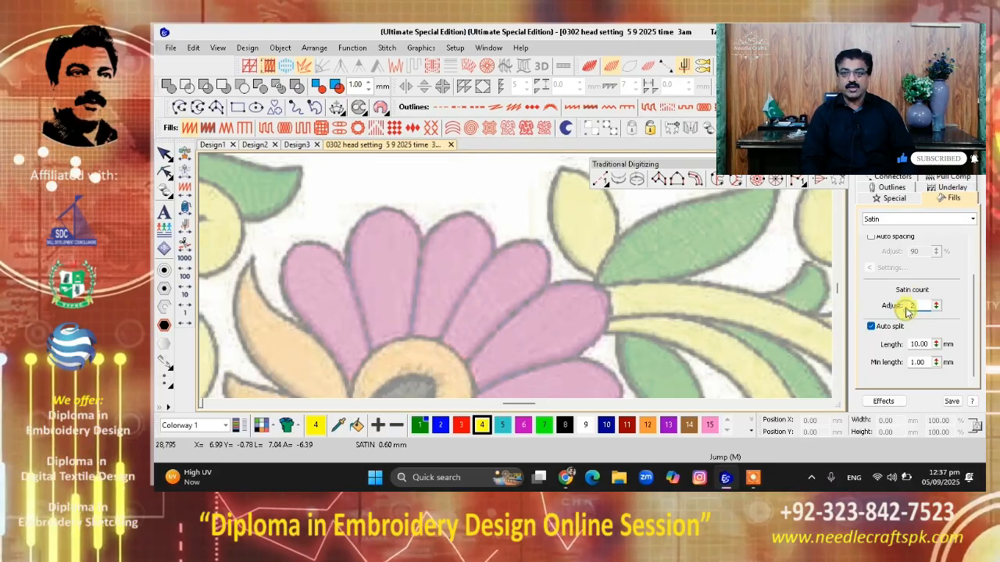
left_click_drag(918, 306, 905, 313)
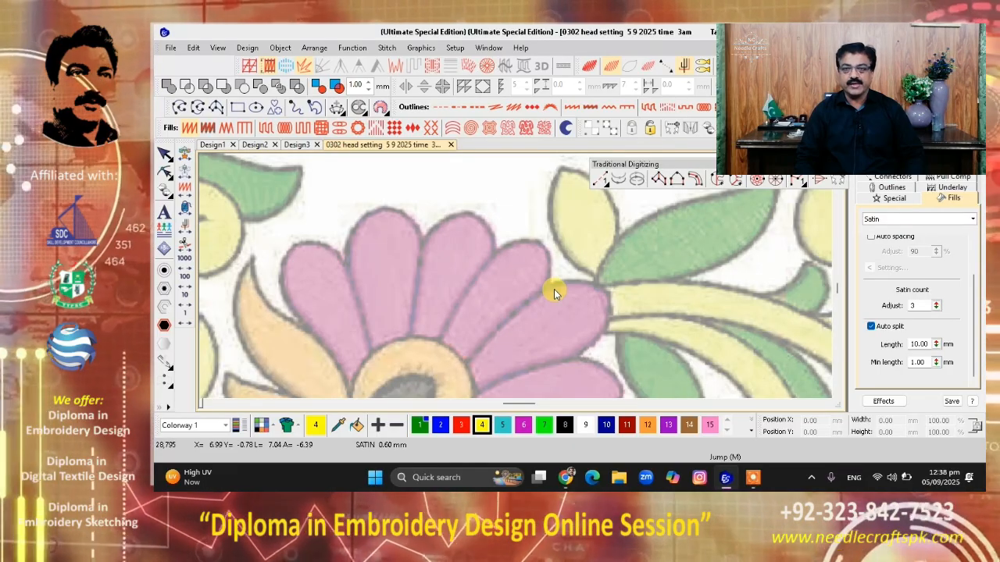
Return to the traced leaf outlines and reposition the floating Traditional Digitizing tools so the whole set is accessible
scroll(554, 291, "down", 2)
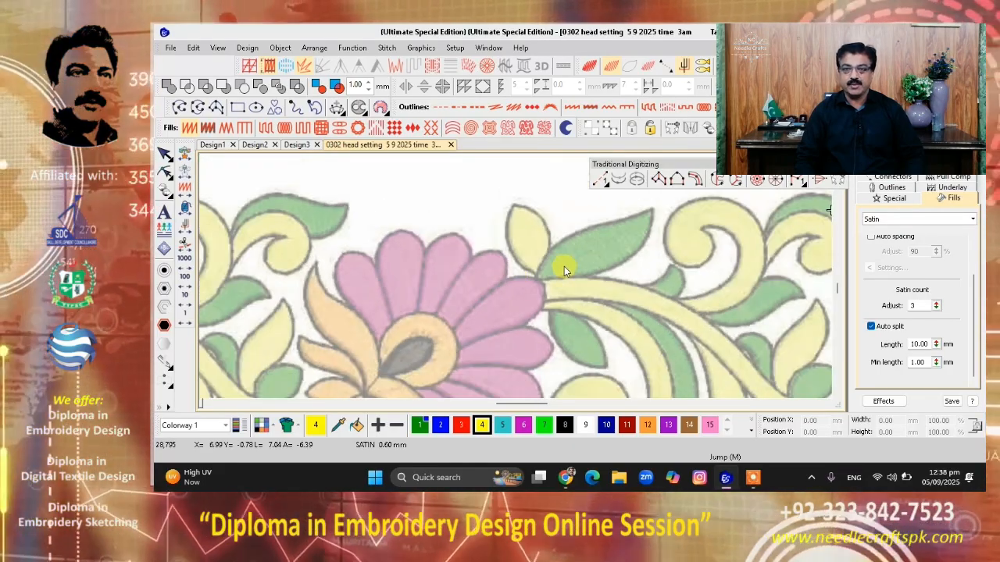
scroll(514, 276, "down", 3)
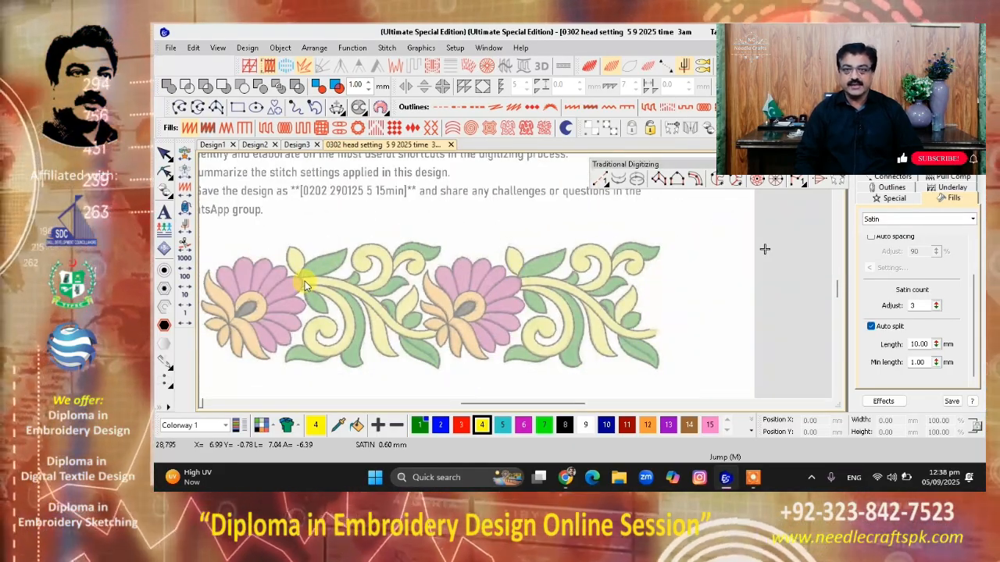
left_click(304, 282)
scroll(304, 282, "up", 2)
scroll(516, 279, "up", 2)
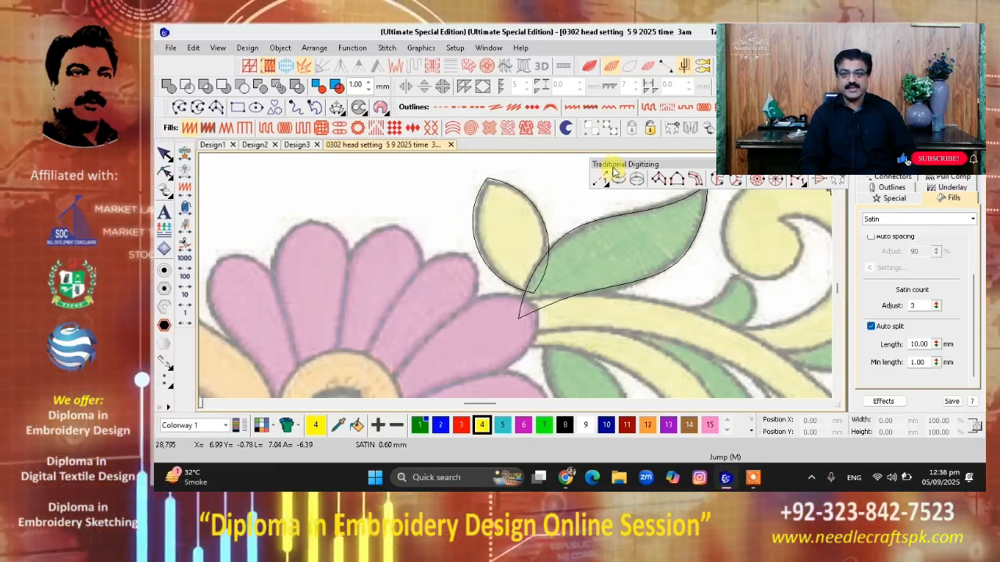
left_click_drag(611, 161, 510, 163)
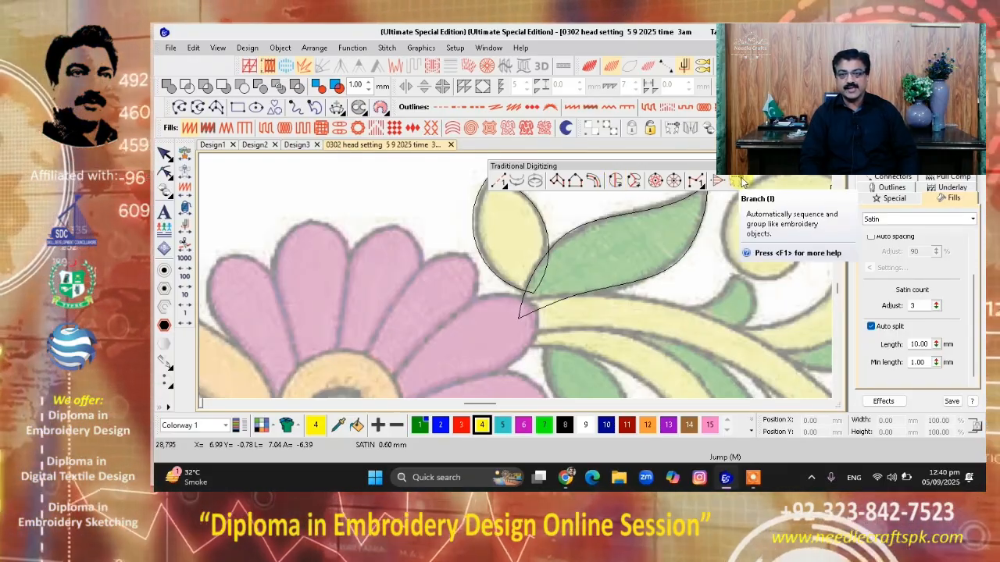
Try converting the yellow leaf's outline into a yellow satin object with Complex Fill
left_click(544, 221)
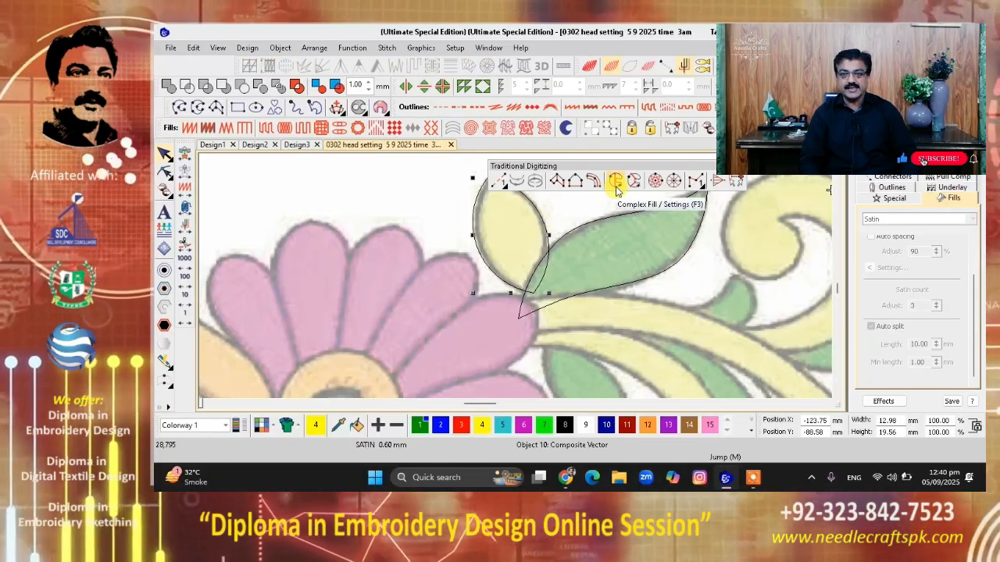
left_click(616, 181)
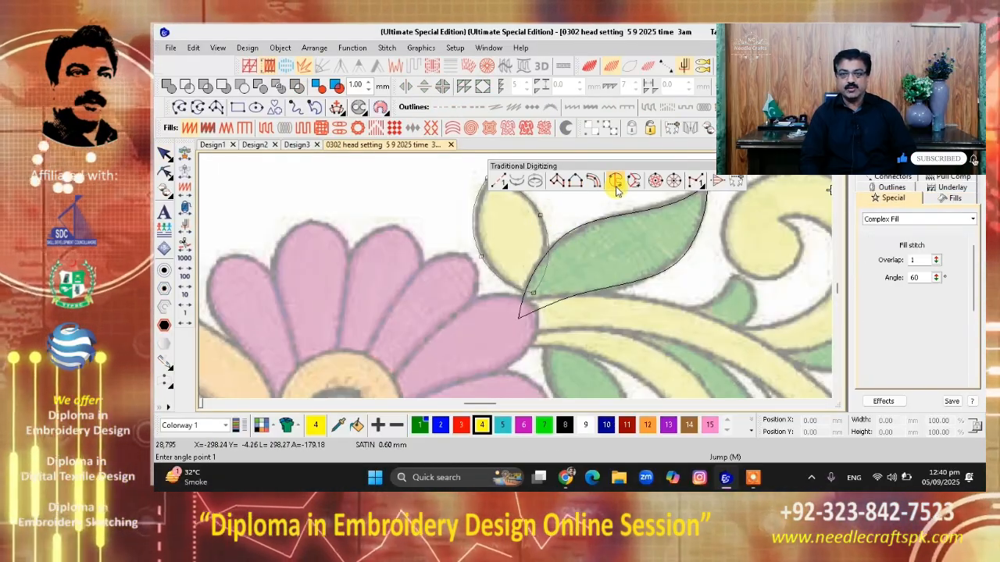
key("Return")
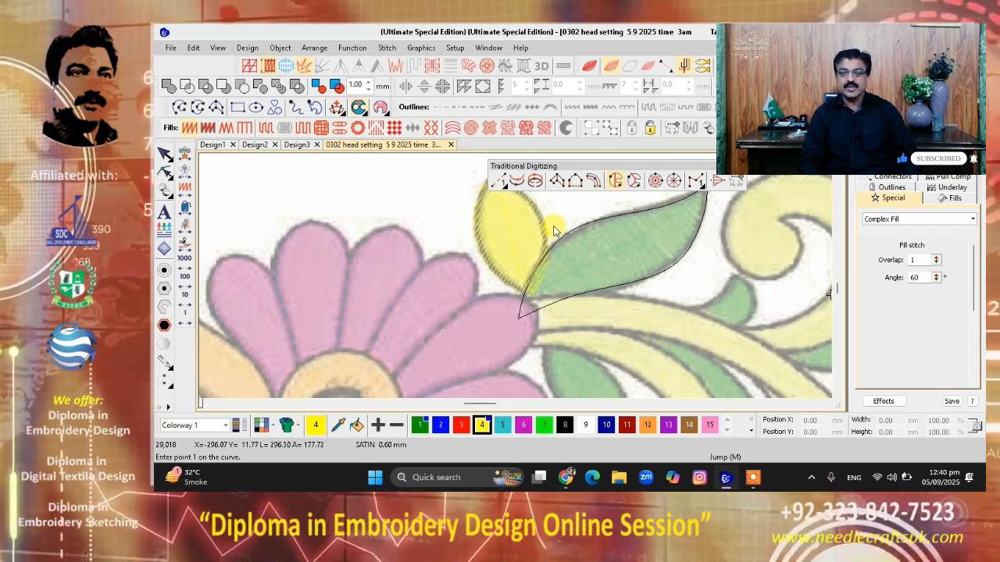
key("Return")
key("Escape")
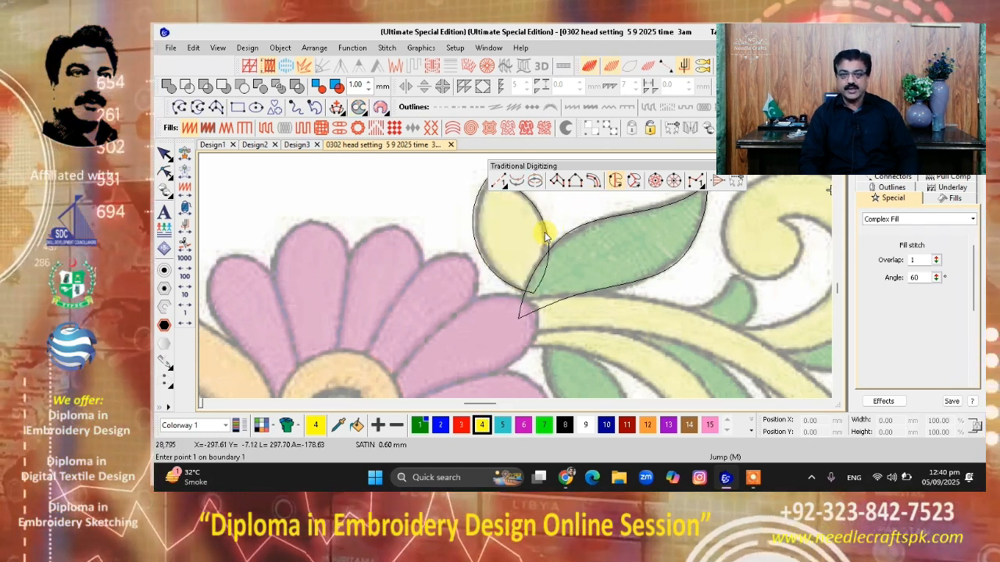
Convert the yellow leaf's outline into a yellow Complex Fill with a slanted stitch angle line across its width
scroll(547, 234, "down", 2)
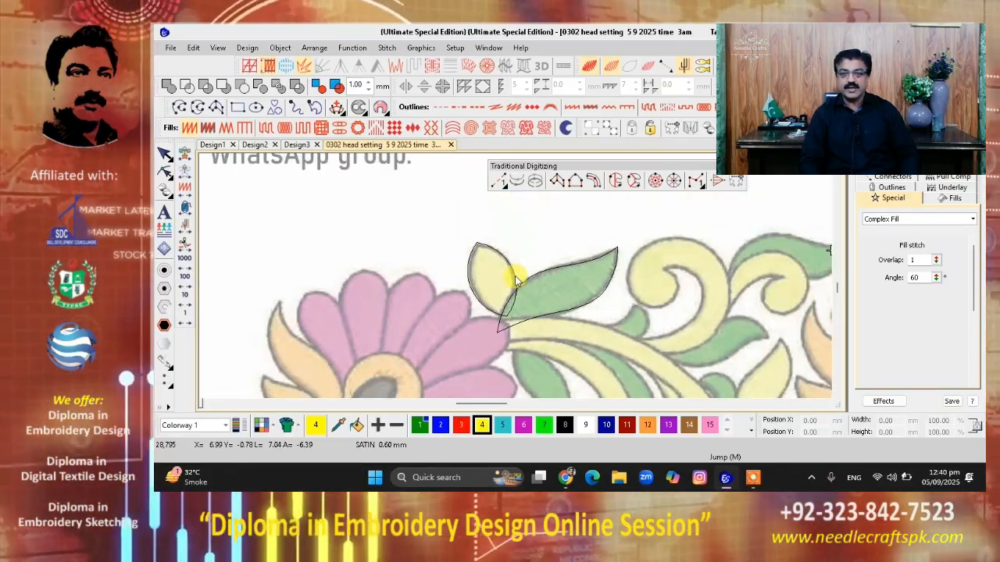
scroll(515, 278, "up", 1)
left_click(515, 279)
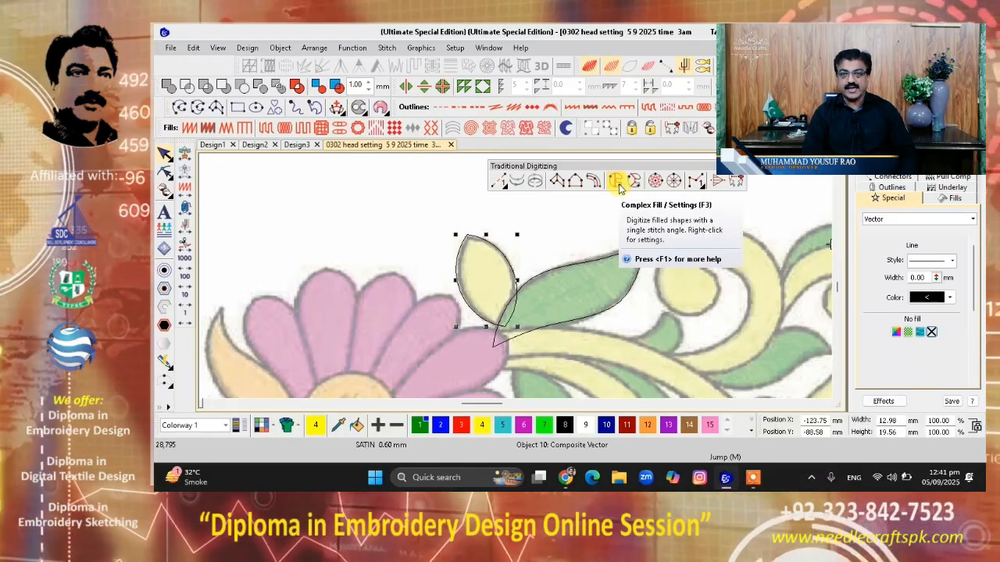
left_click(617, 185)
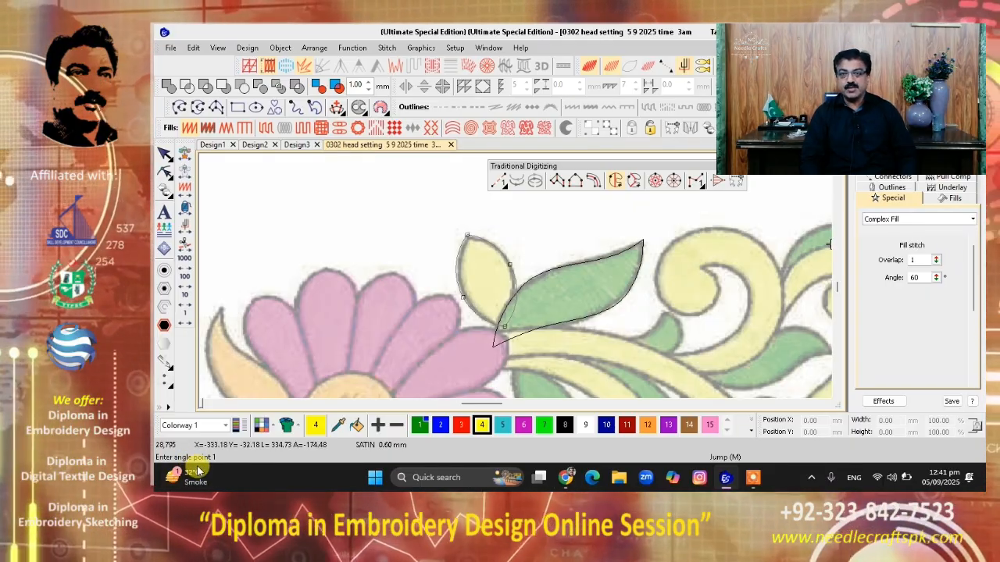
mouse_move(191, 471)
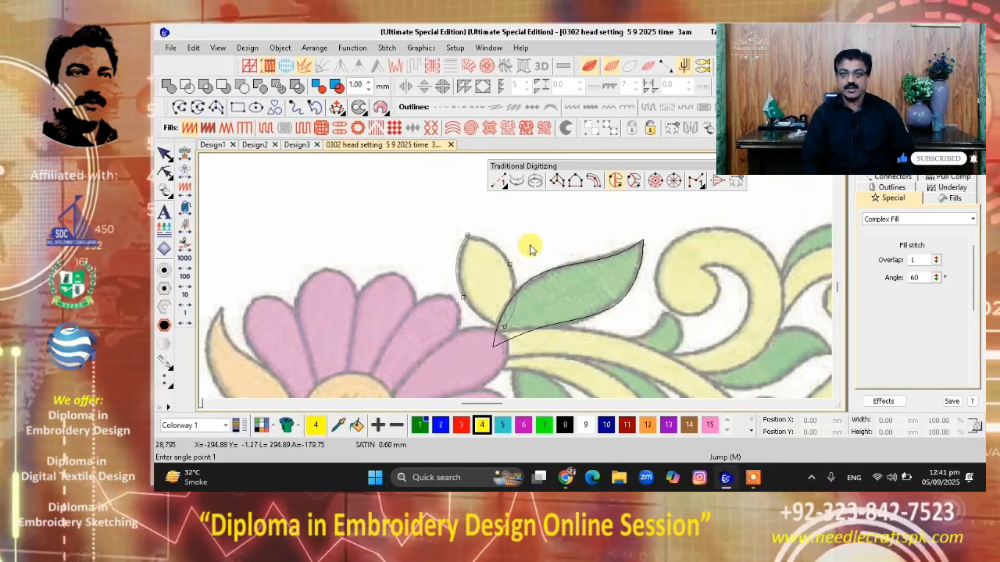
left_click(522, 264)
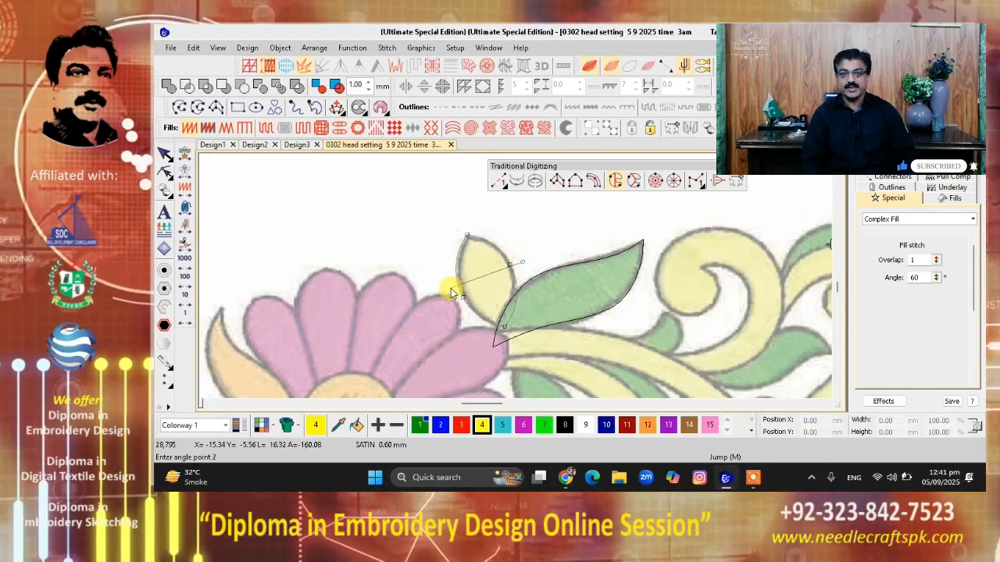
left_click(451, 288)
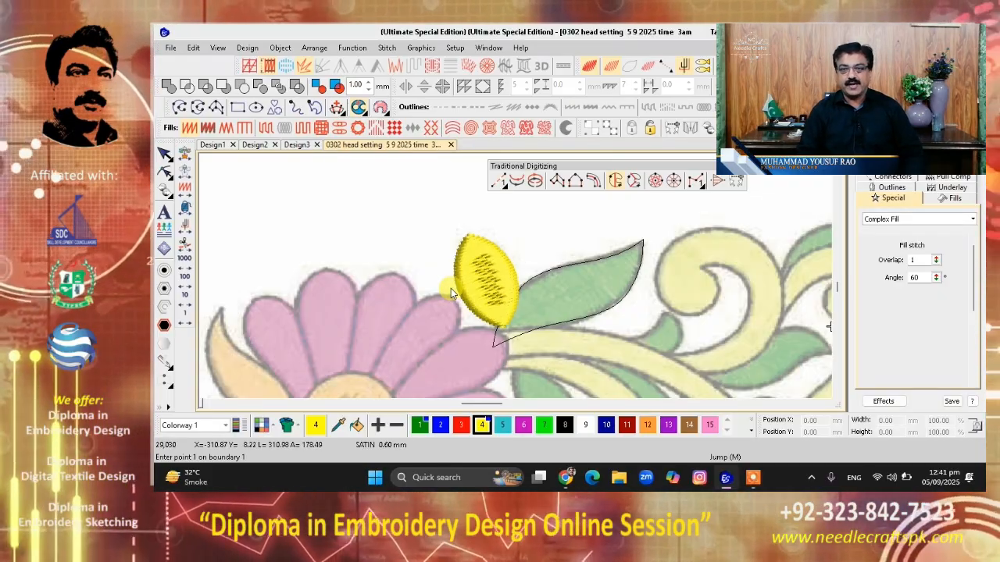
key("Escape")
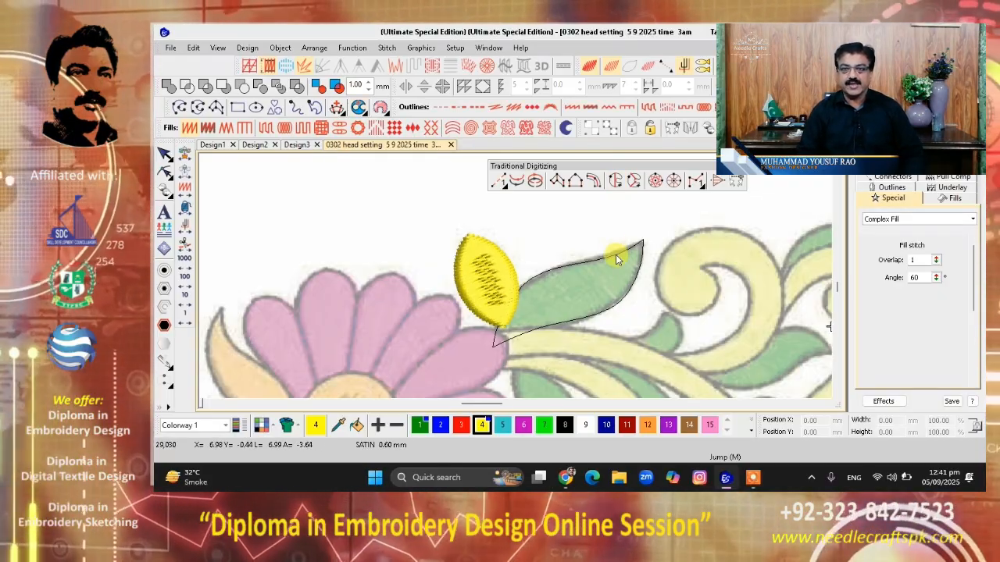
Try converting the green leaf's outline into a Complex Fill in yellow at the preset angle, and undo it
left_click(616, 255)
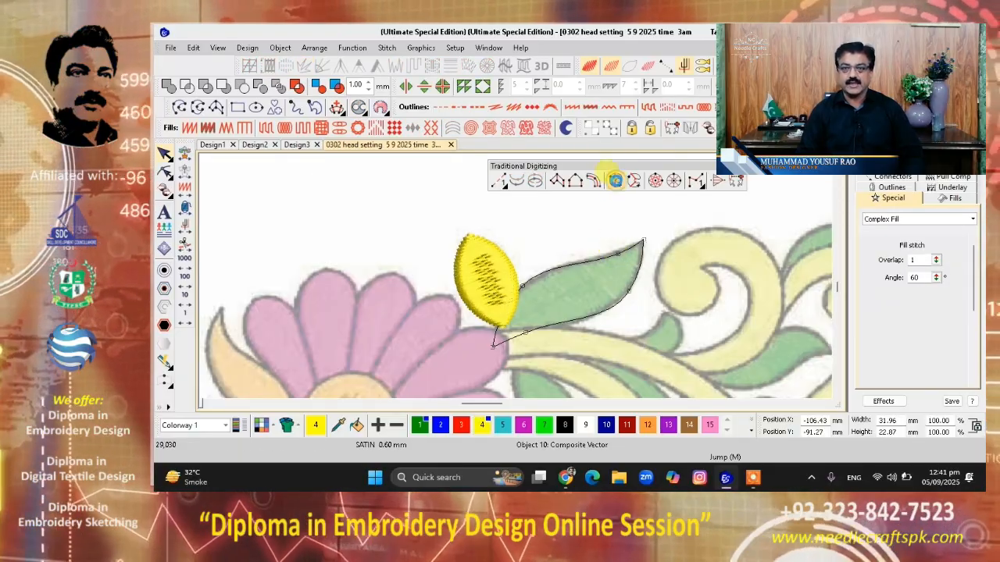
left_click(616, 180)
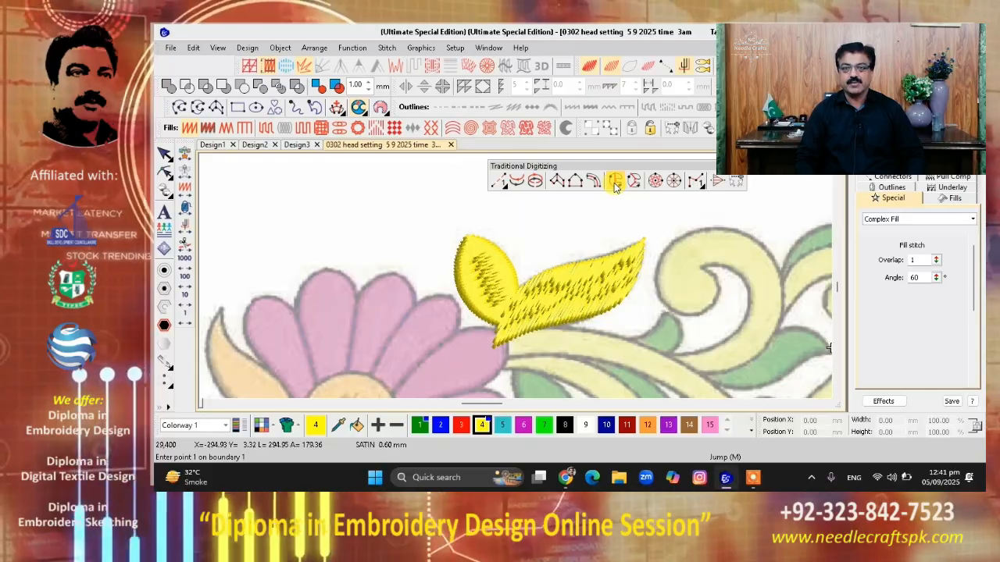
key("ctrl+z")
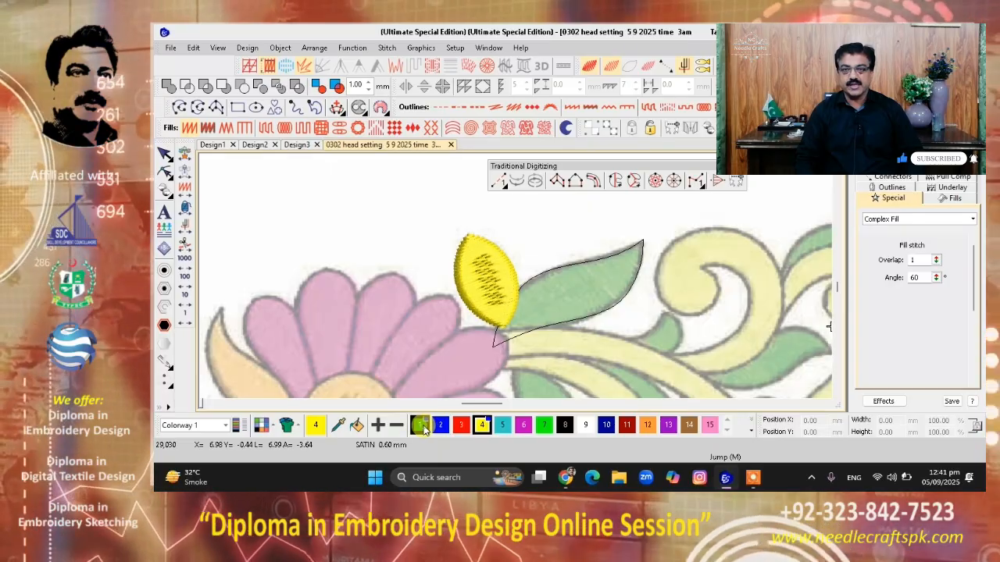
Choose green thread colour 1 and apply Complex Turning to the green leaf's outline, placing entry and exit points near its base
left_click(420, 427)
left_click(576, 268)
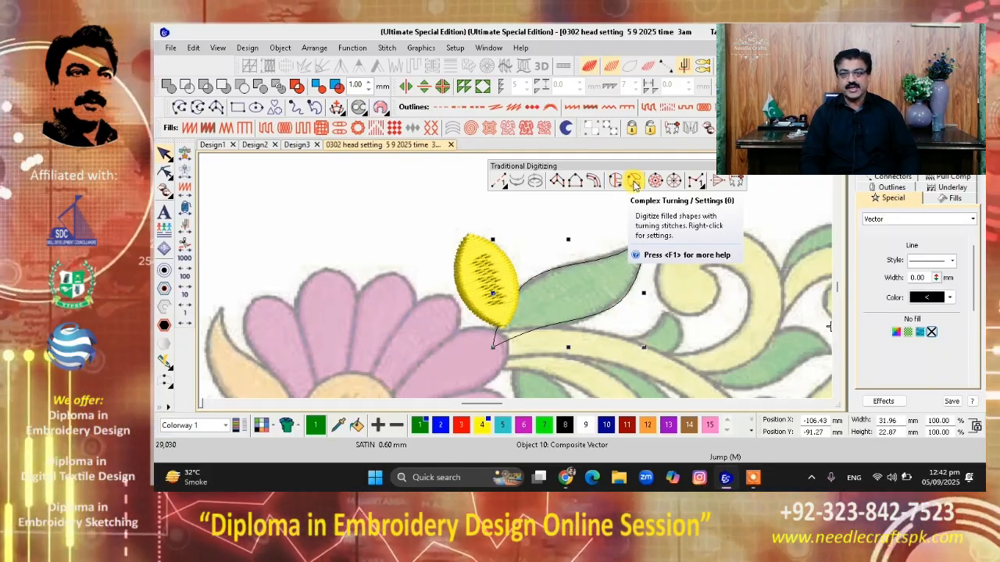
left_click(634, 183)
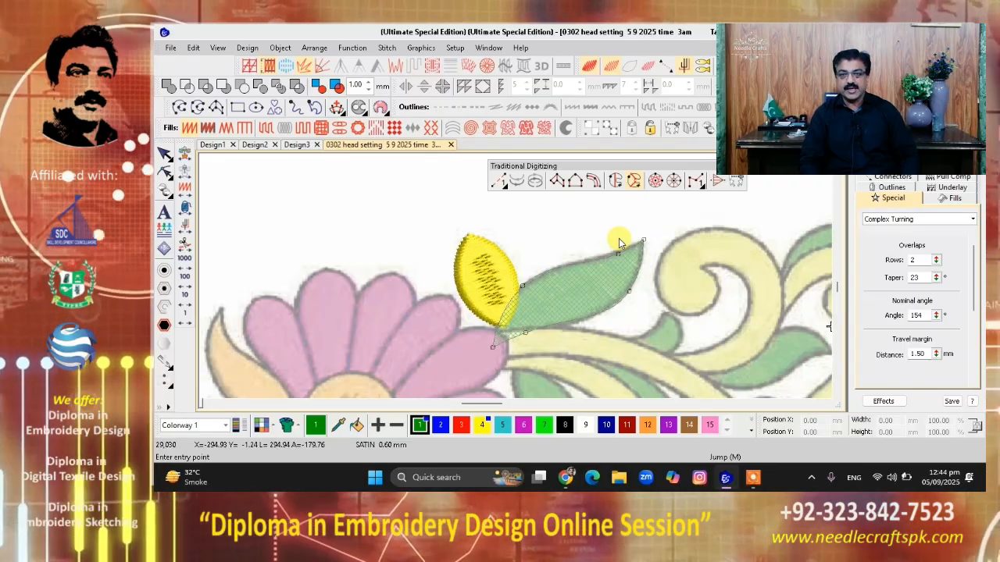
middle_click(665, 222)
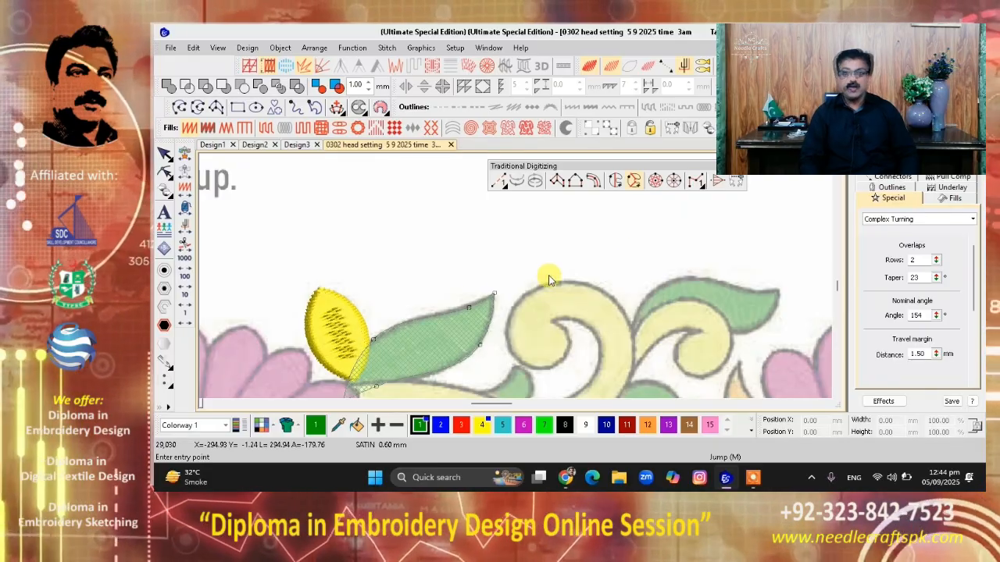
middle_click(449, 301)
scroll(514, 276, "up", 2)
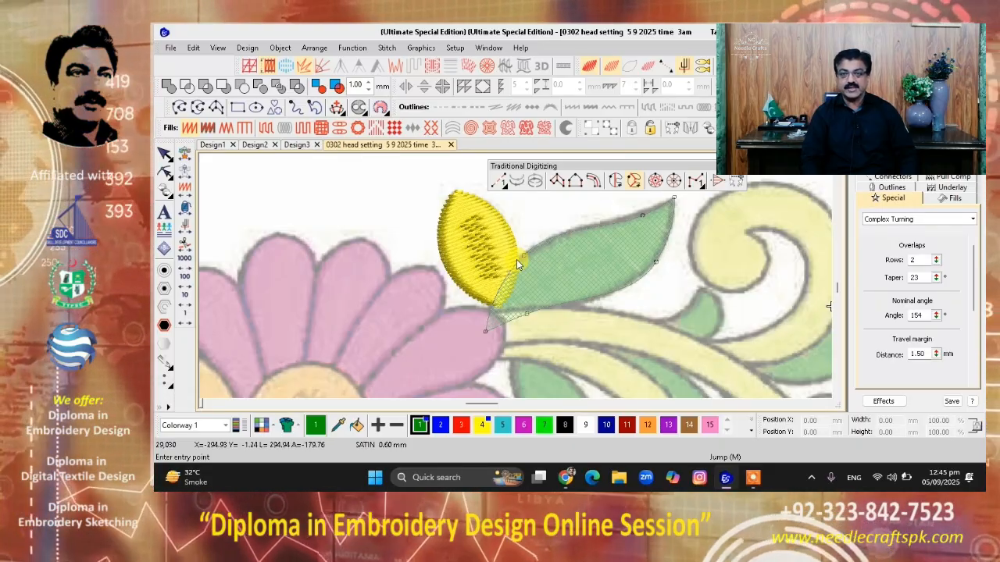
left_click(522, 256)
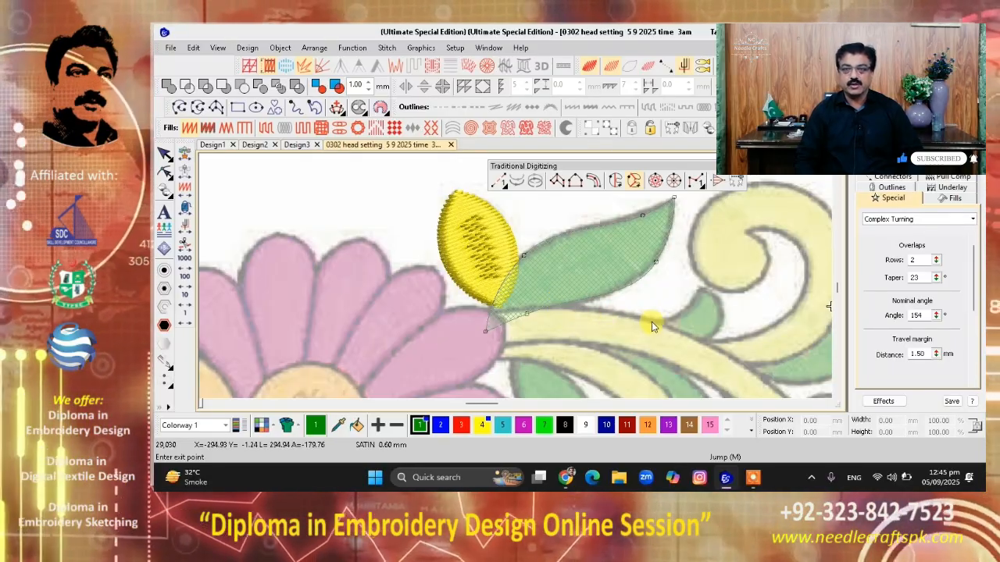
left_click(546, 311)
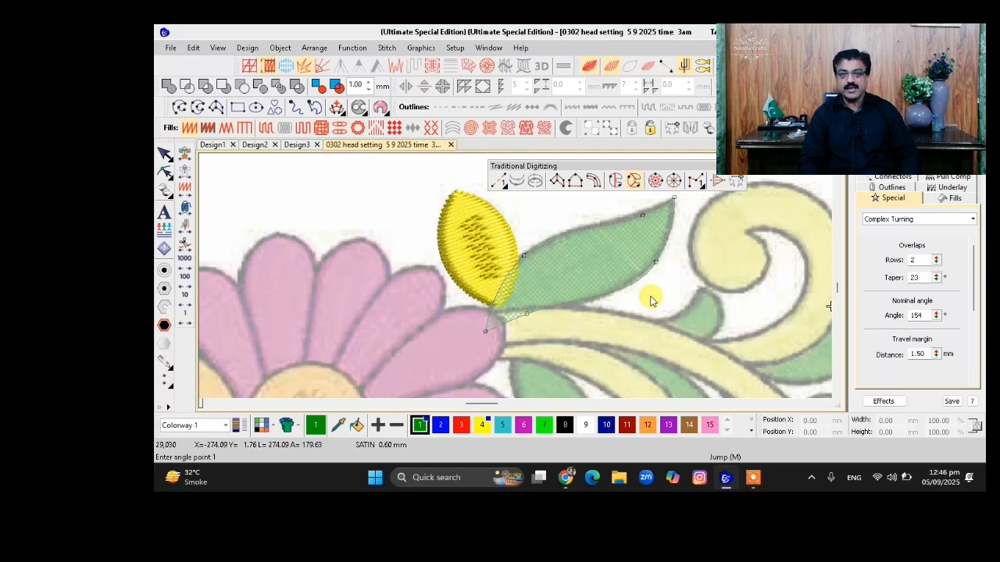
Try turning stitches on the green leaf with angle lines across its tip, middle and base, and undo the fill
left_click(643, 205)
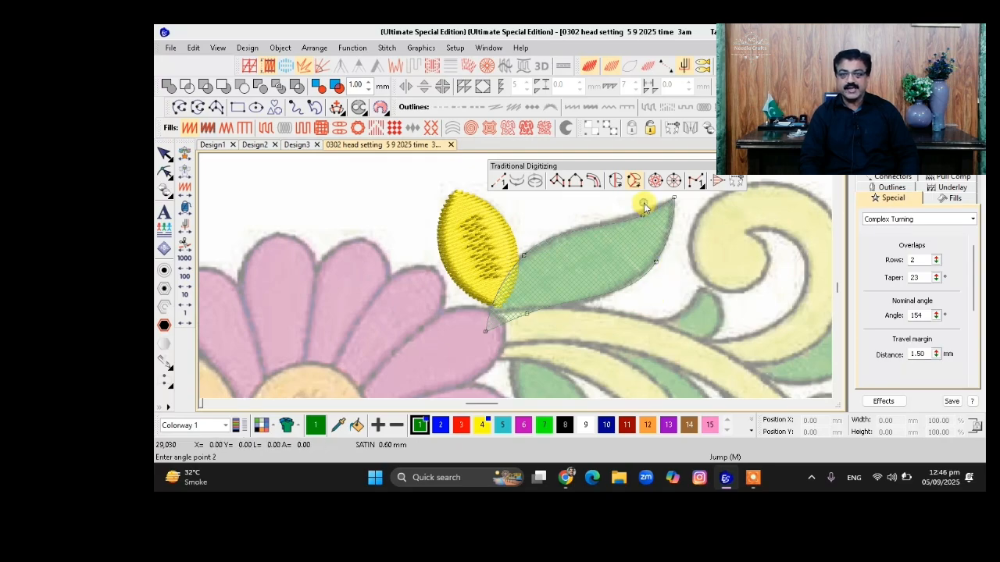
left_click(677, 234)
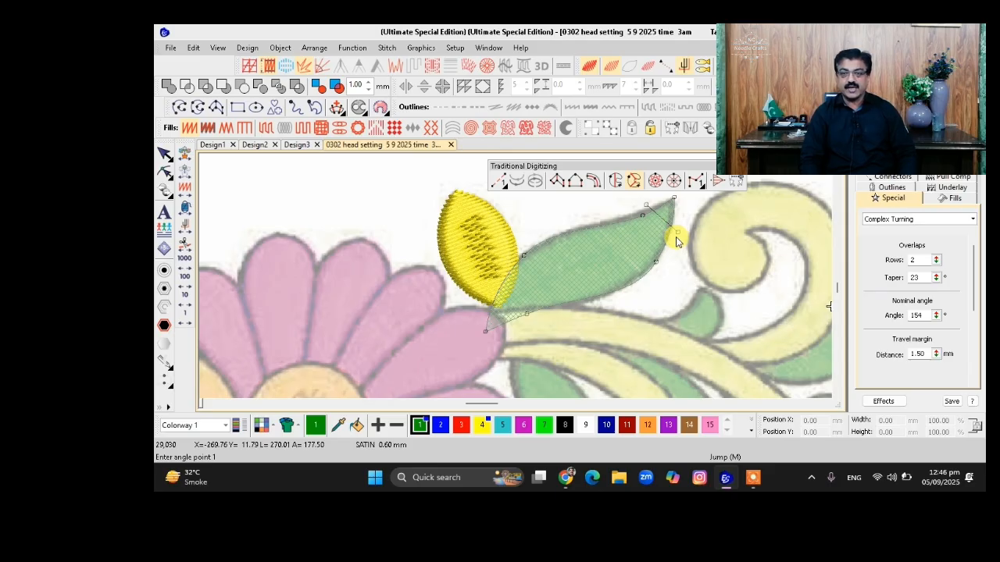
left_click(566, 221)
left_click(599, 308)
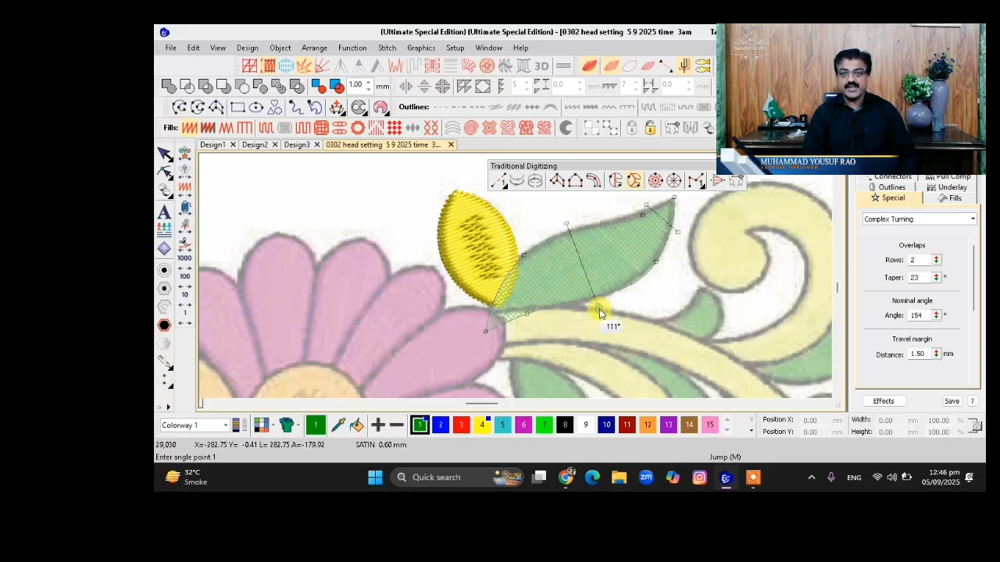
left_click(470, 303)
left_click(518, 330)
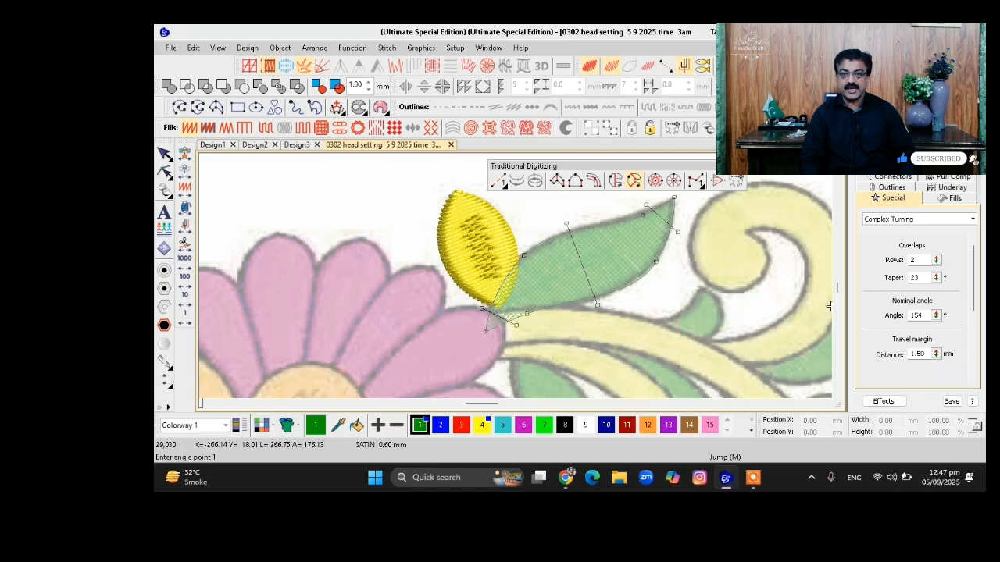
key("Return")
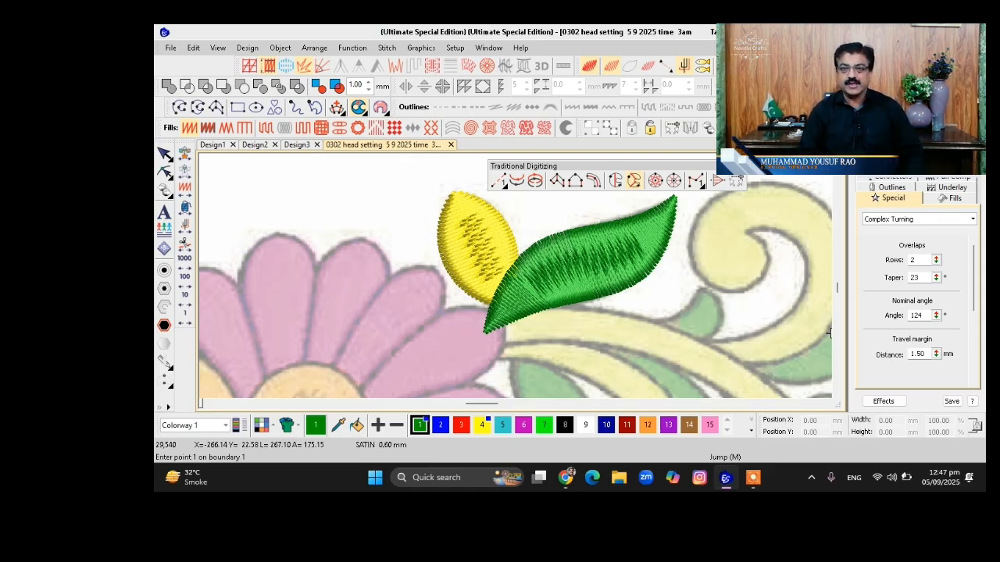
key("ctrl+z")
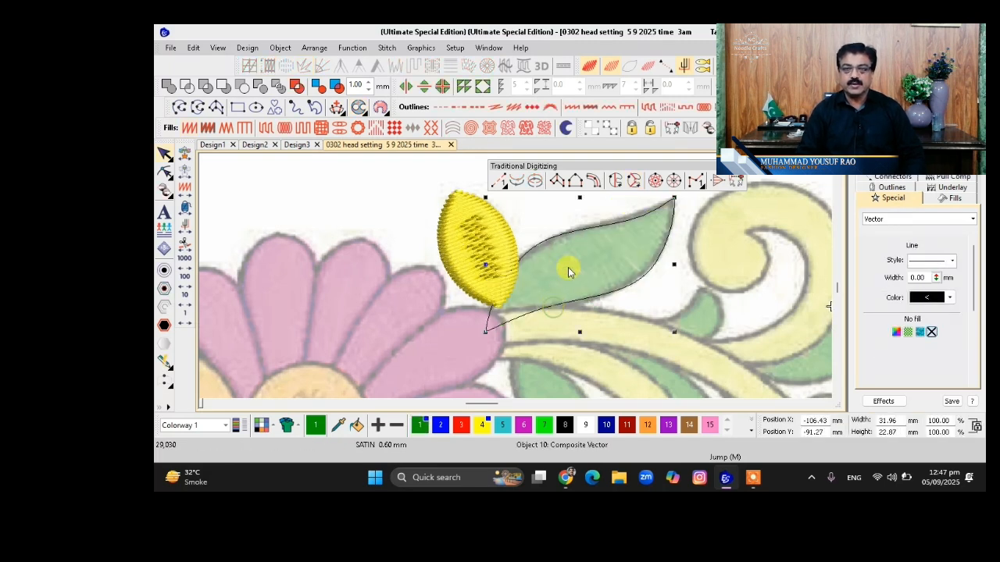
Convert the green leaf's outline into a green Complex Fill with a single stitch angle of about 115° across its width
left_click(615, 181)
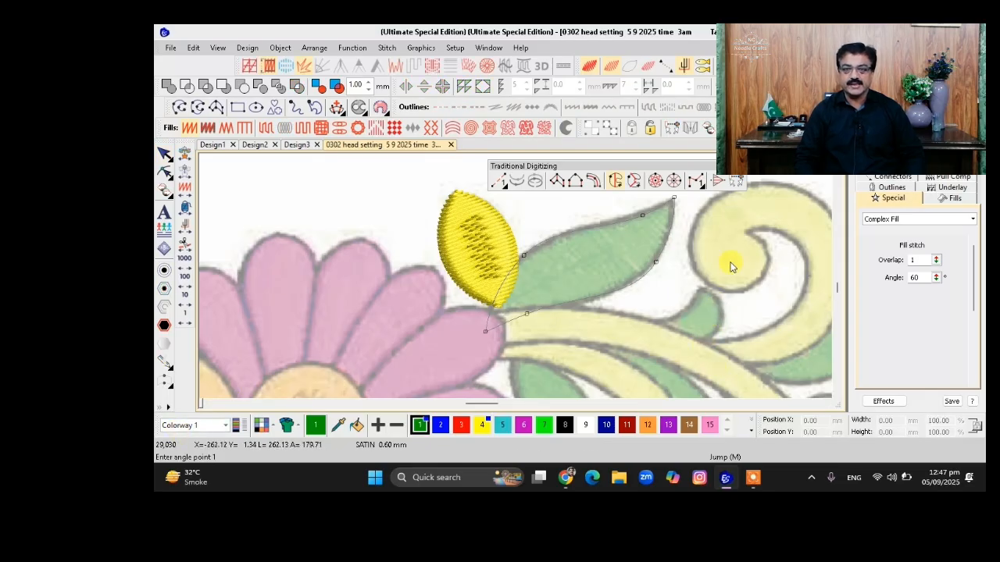
left_click(571, 224)
left_click(622, 333)
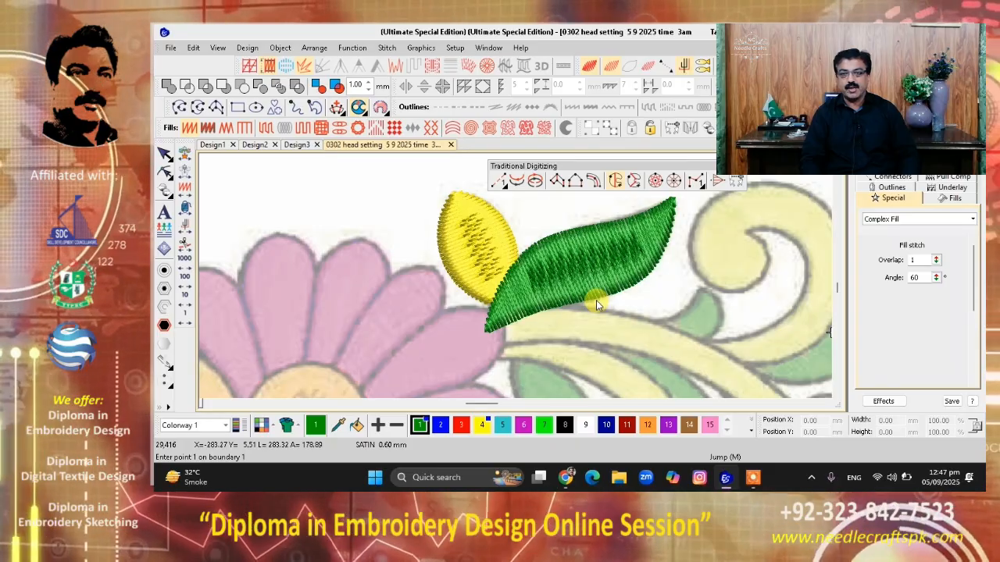
key("g")
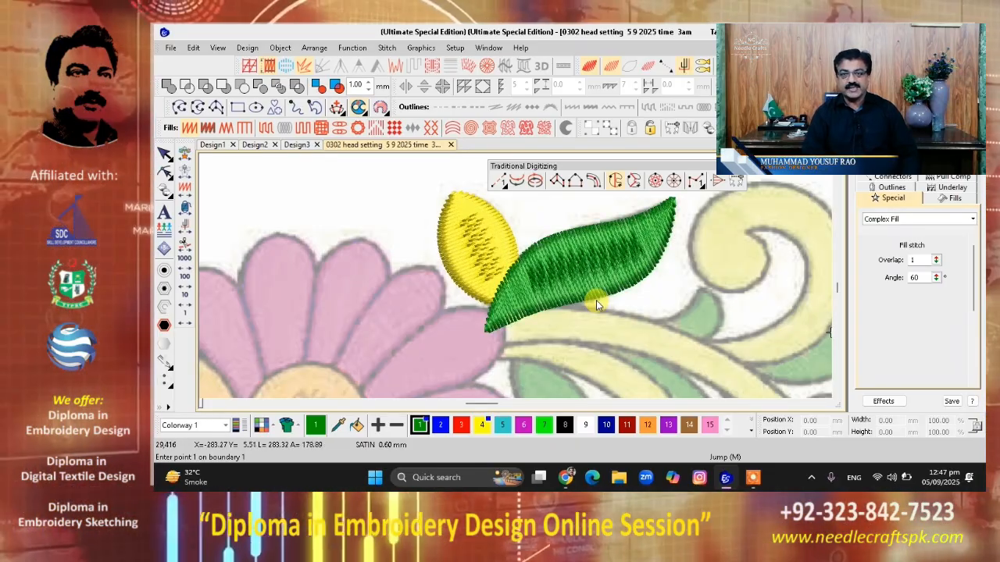
key("Escape")
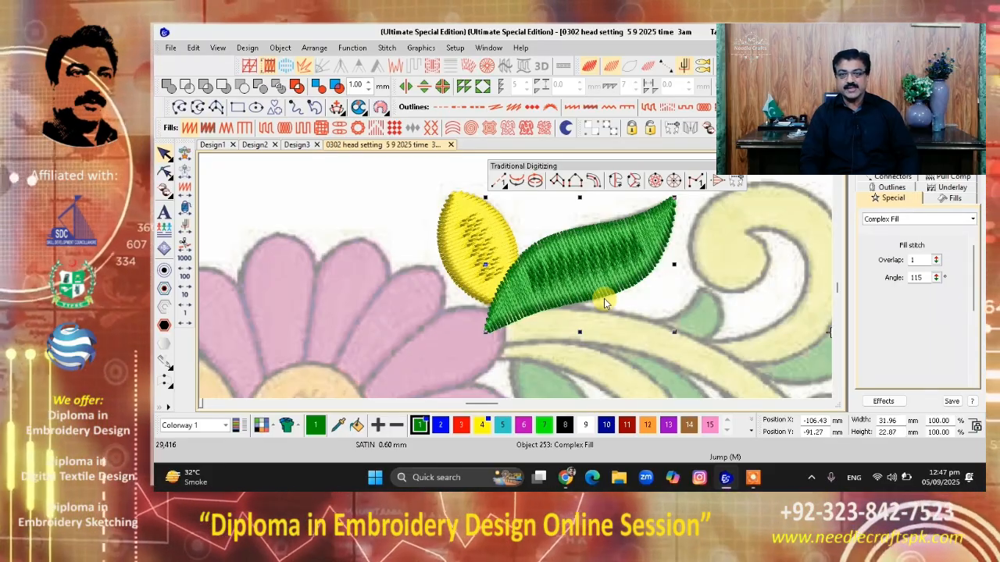
Examine the green leaf's outline points and single stitch angle line with the Reshape tool
key("h")
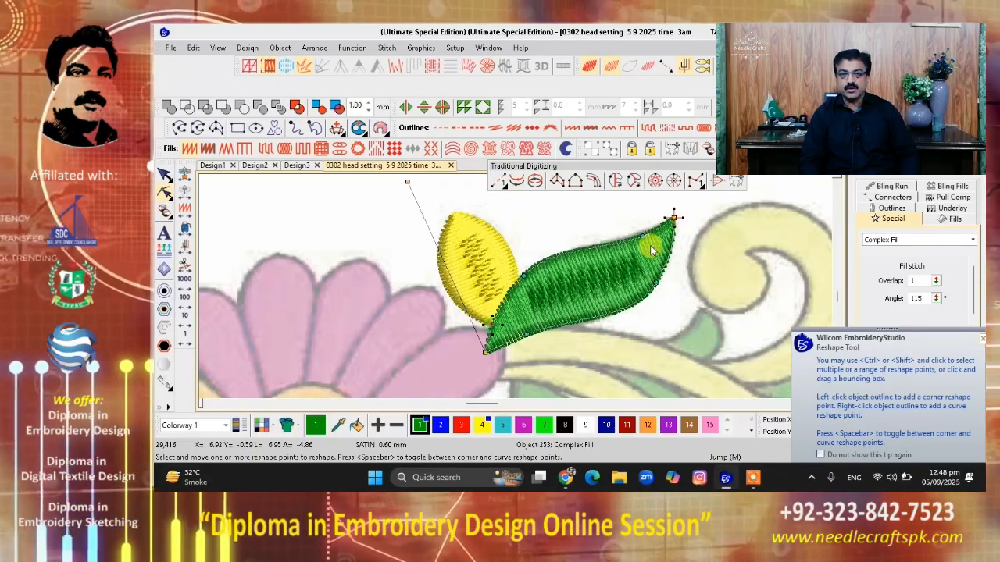
key("Escape")
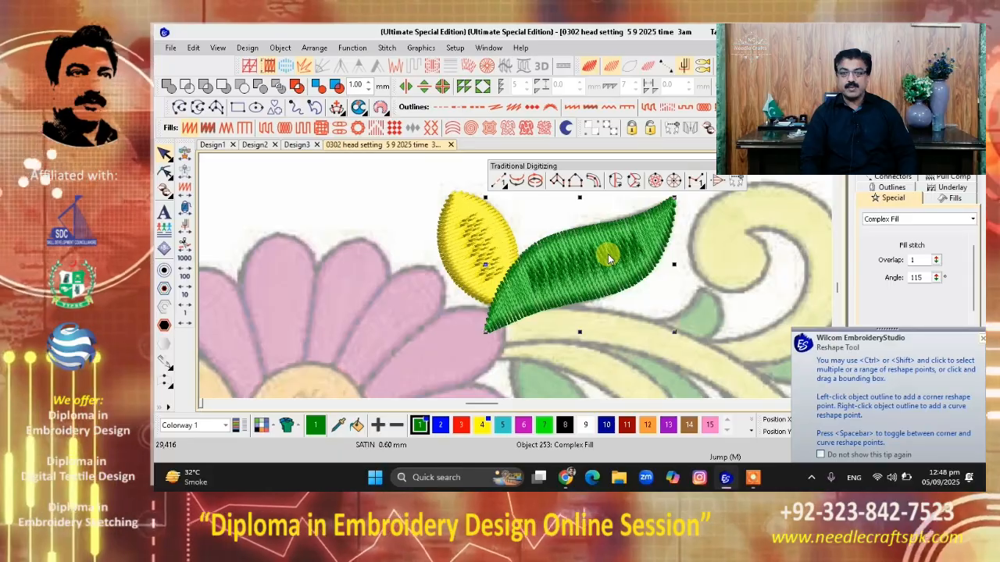
key("h")
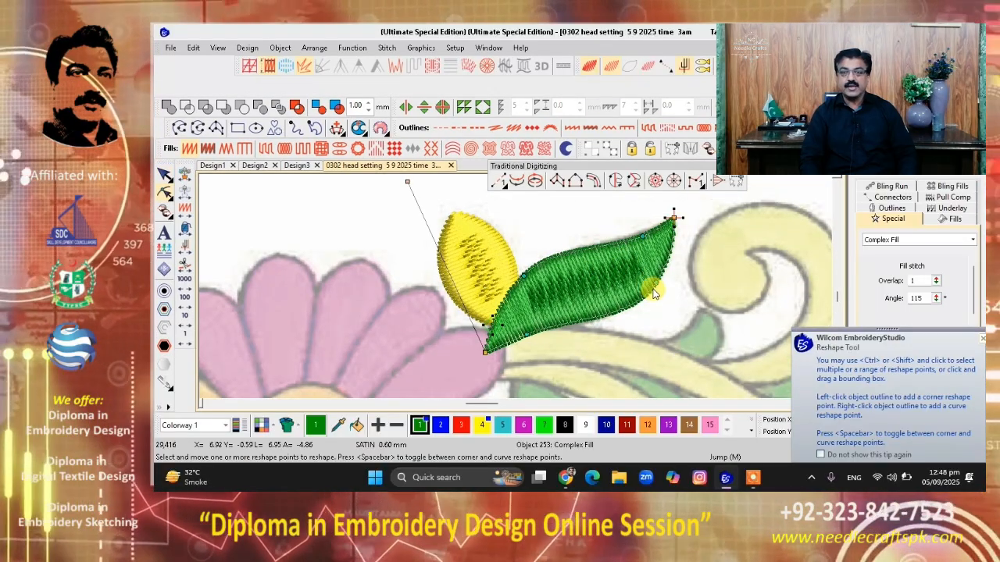
key("Escape")
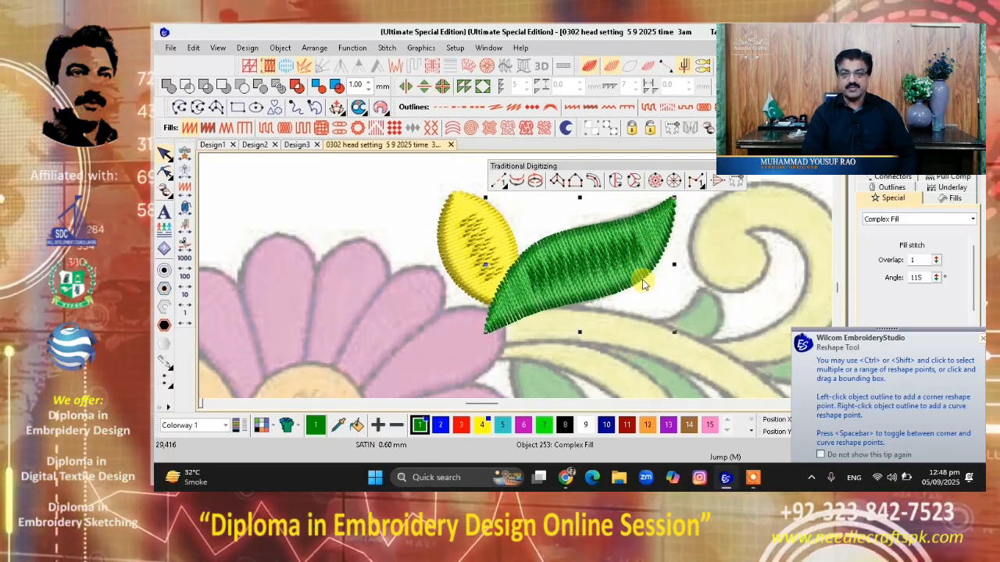
Add stitch angle lines across the green leaf's tip, middle and base to make its fill Complex Turning
key("ctrl+h")
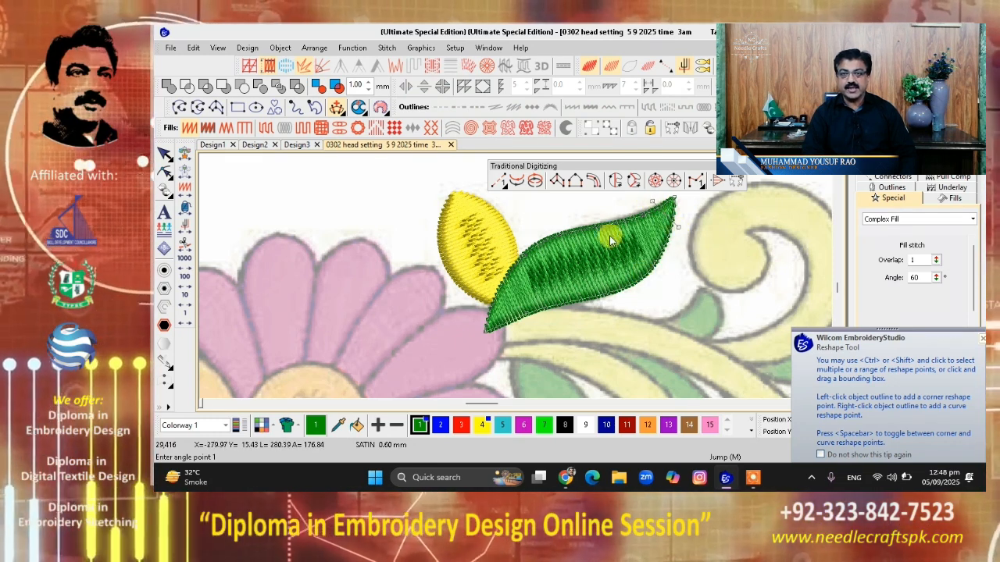
left_click(585, 218)
left_click(609, 301)
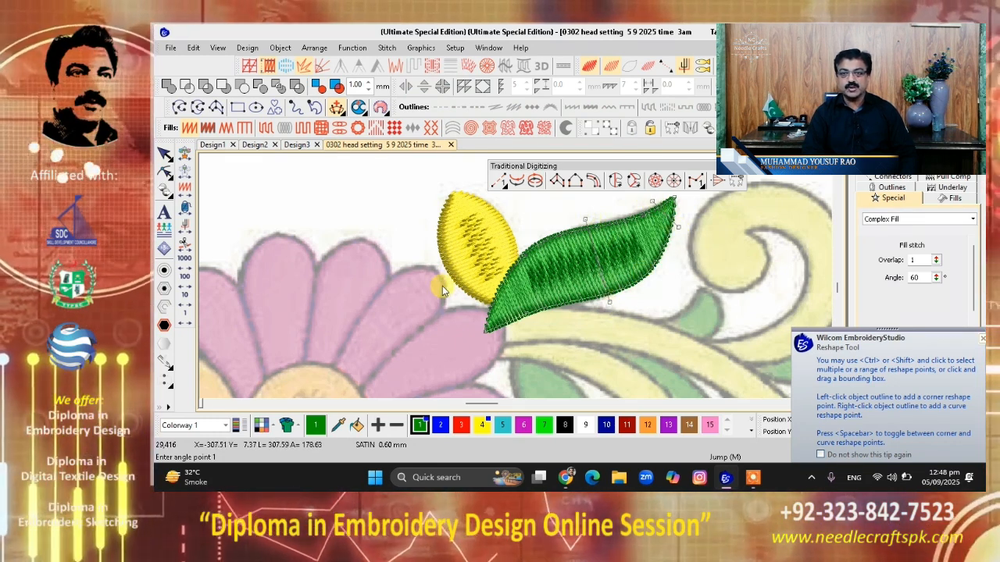
left_click(461, 286)
left_click(543, 341)
key("Return")
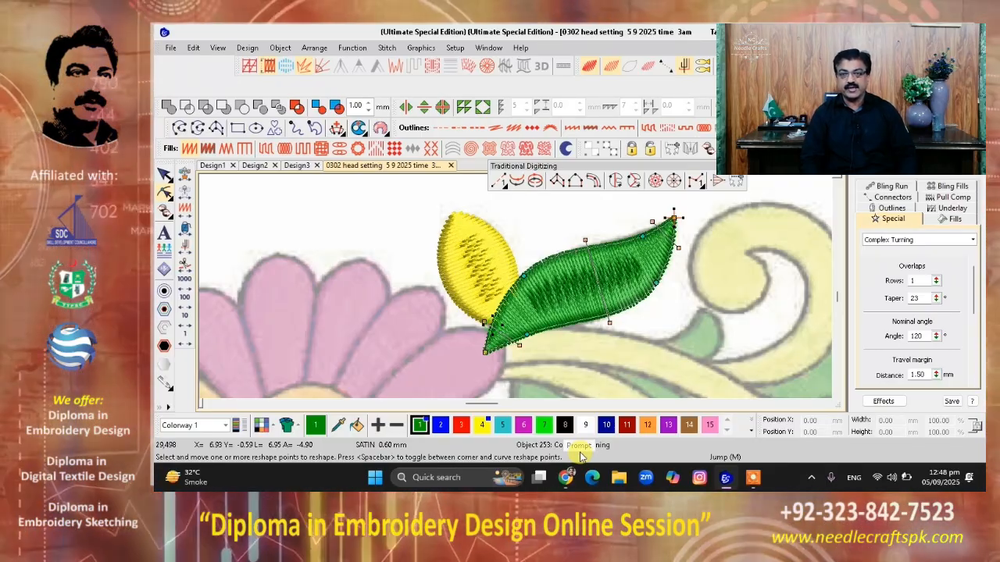
key("Escape")
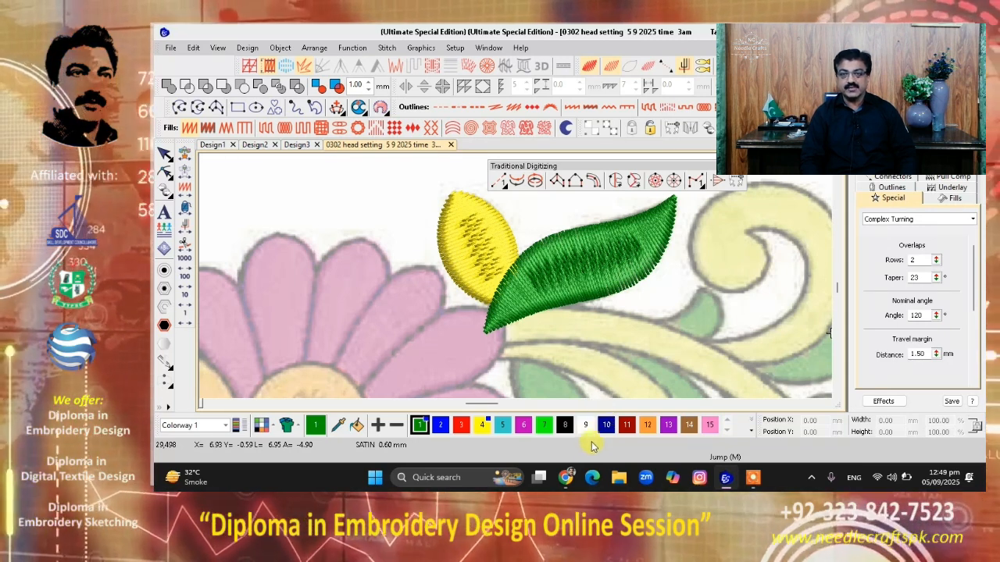
scroll(515, 276, "down", 2)
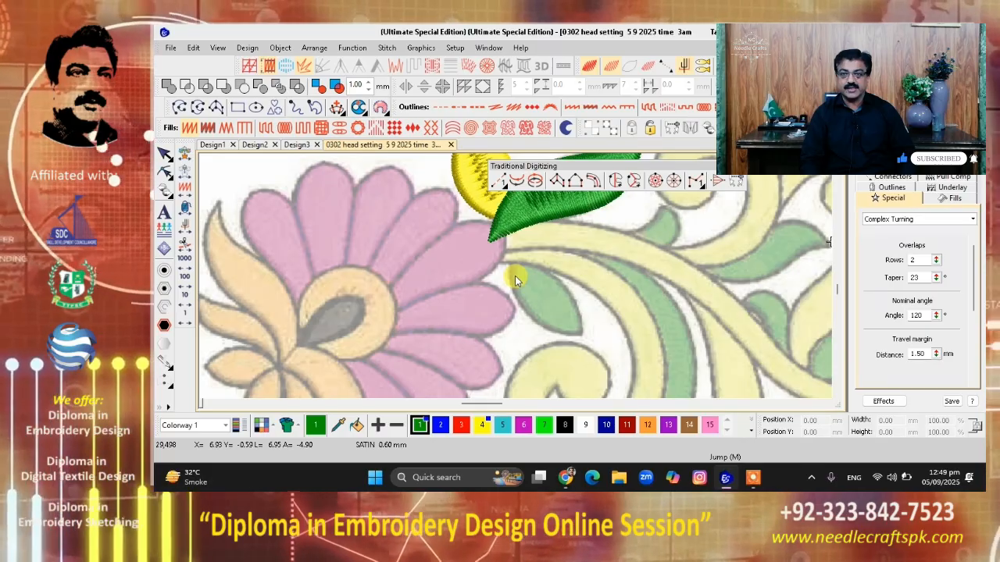
Trace the curled yellow scroll beside the green leaf as an open-ended black vector outline
scroll(515, 275, "down", 1)
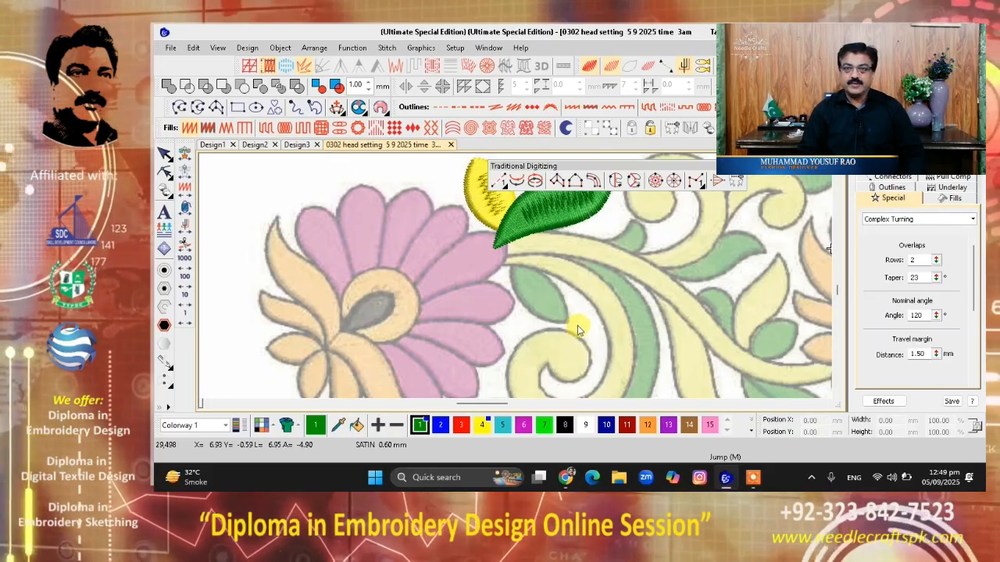
scroll(577, 325, "down", 1)
scroll(578, 258, "down", 1)
scroll(578, 257, "up", 3)
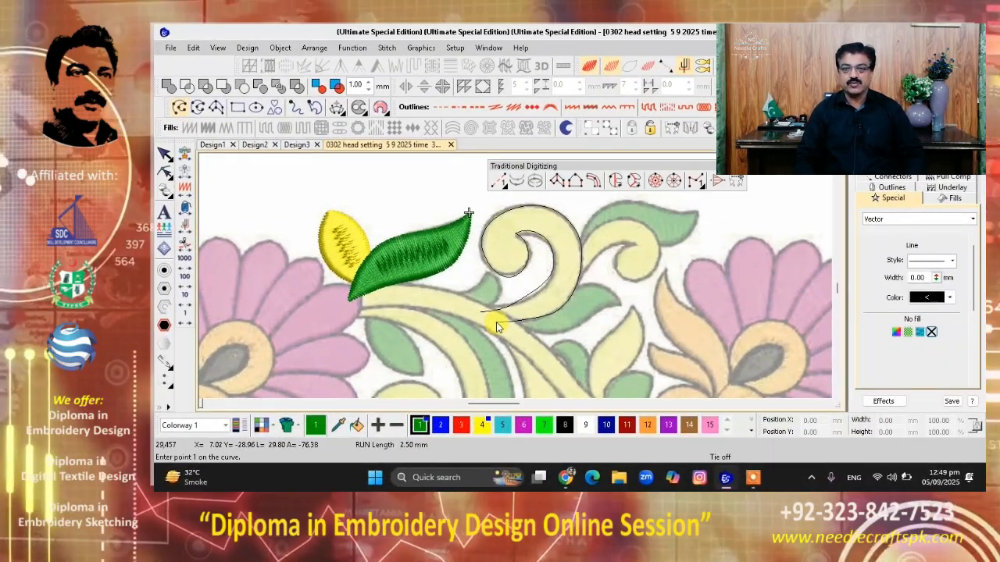
key("Escape")
Move a reshape point on the inner curve of the scroll outline outward and hide the background artwork
left_click(547, 315)
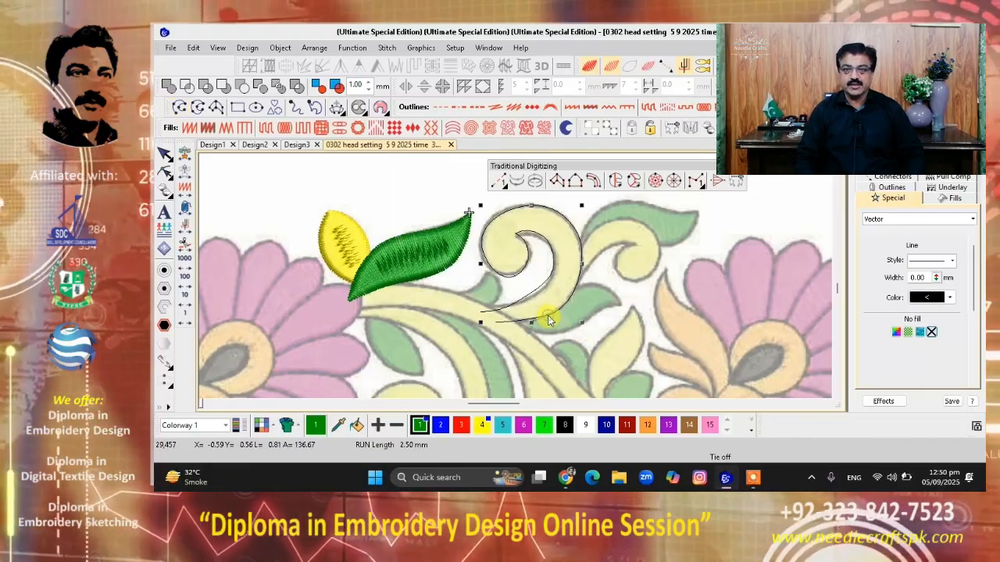
key("h")
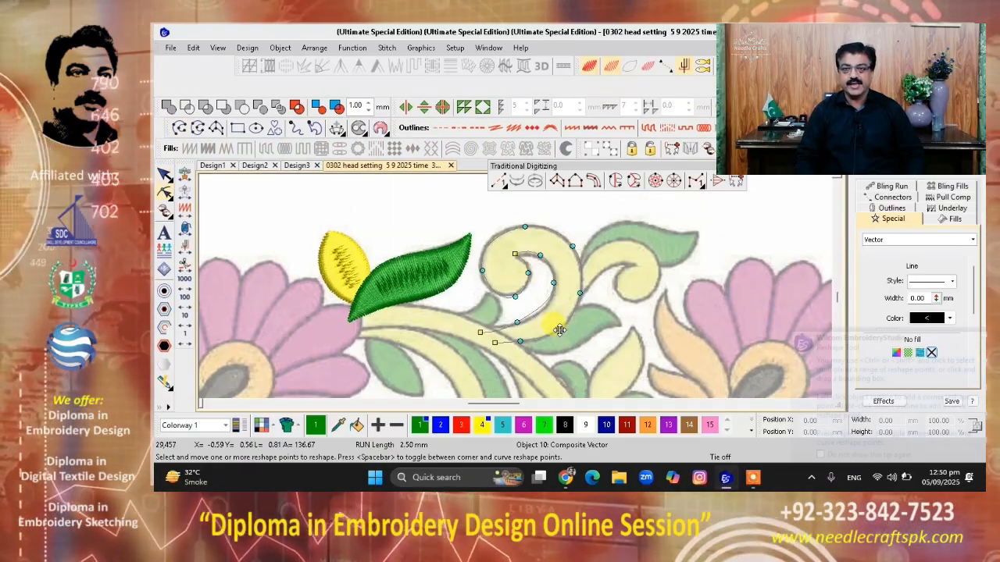
left_click_drag(517, 322, 535, 317)
key("Escape")
key("d")
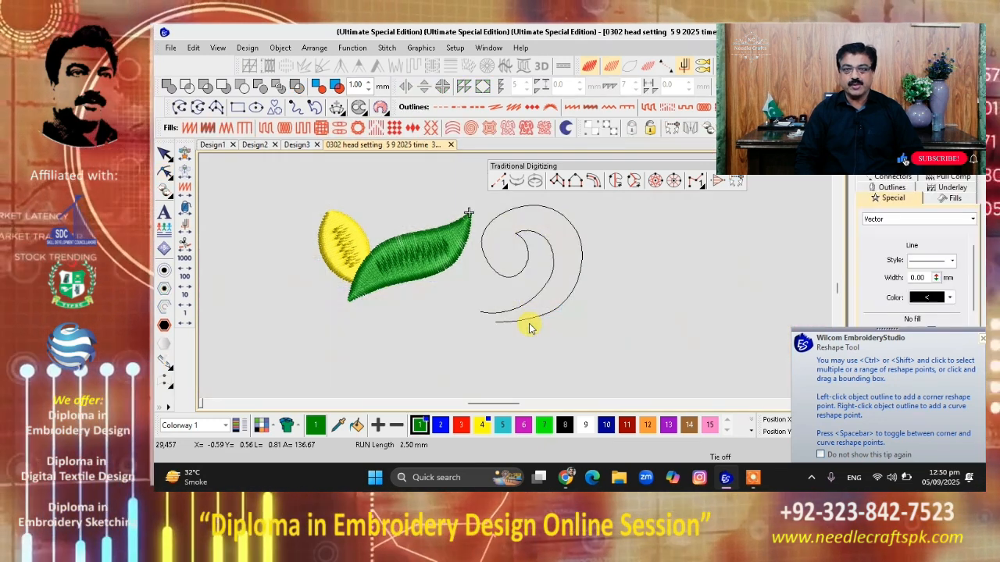
Reshape the scroll outline's tail by raising its inner end point and adjusting the neighbouring inner and outer curve points
left_click(516, 317)
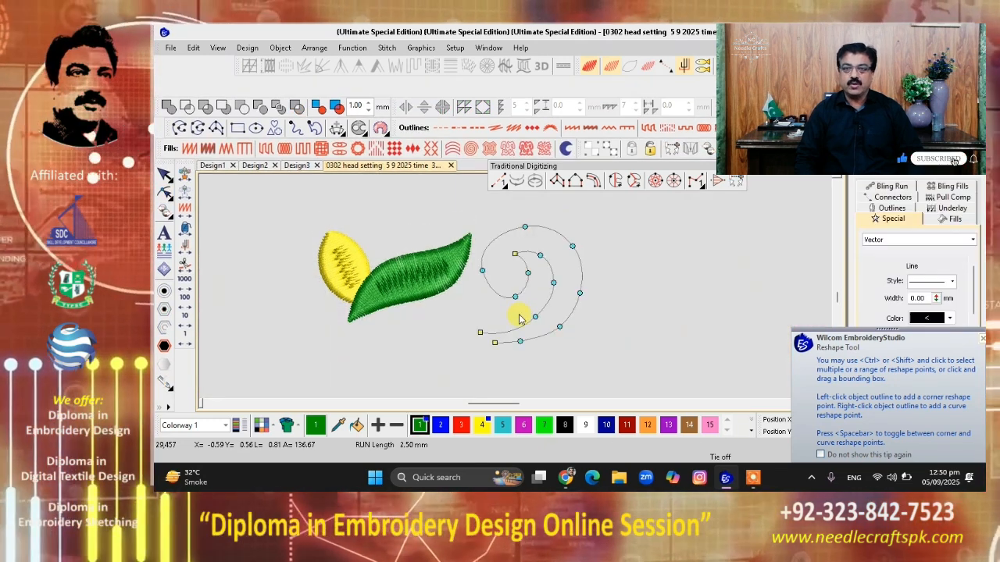
left_click(479, 326)
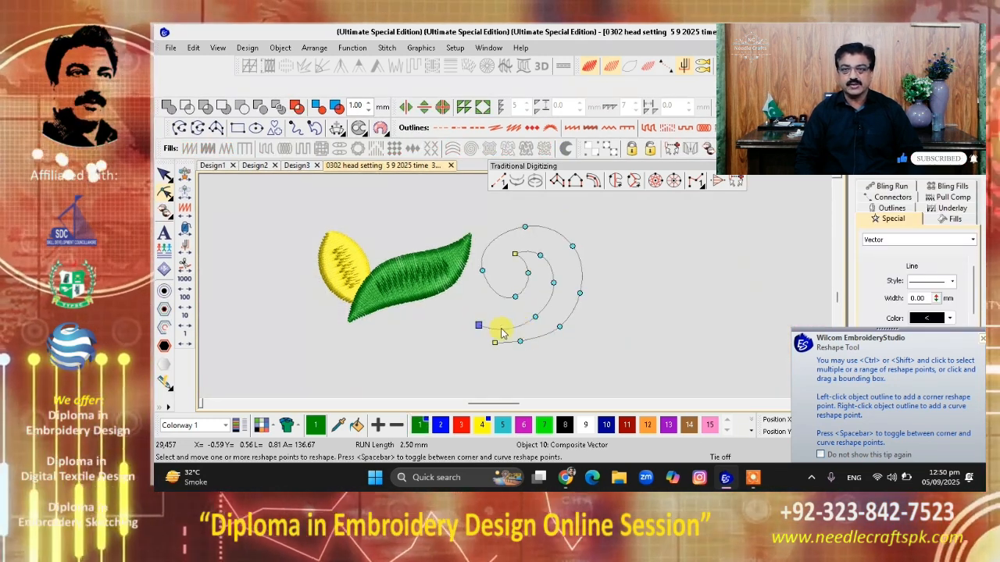
left_click(521, 321)
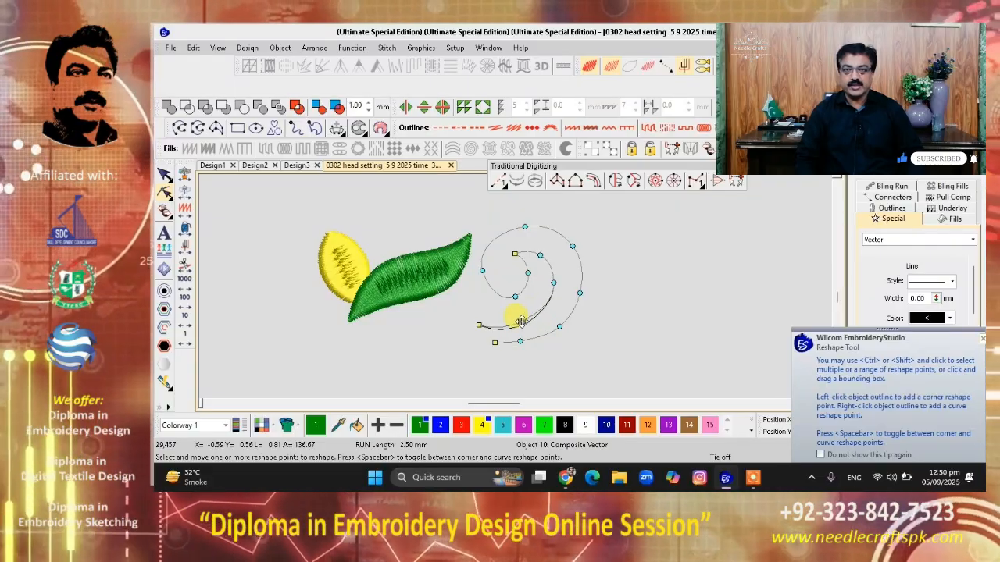
left_click(520, 343)
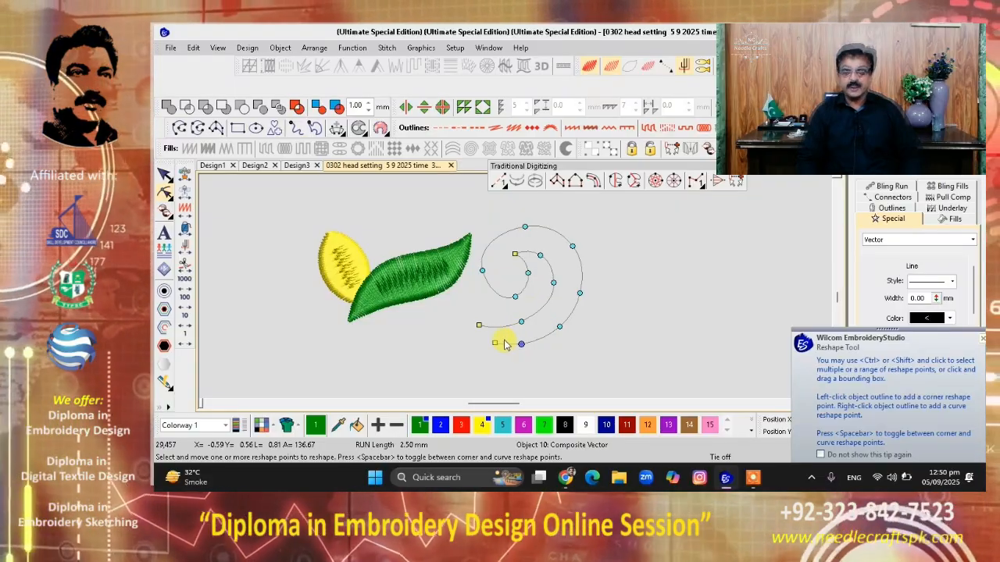
Round the scroll outline's curled head by adding an outer curve point and repositioning the points along its top, edge and inner corner
left_click(485, 253)
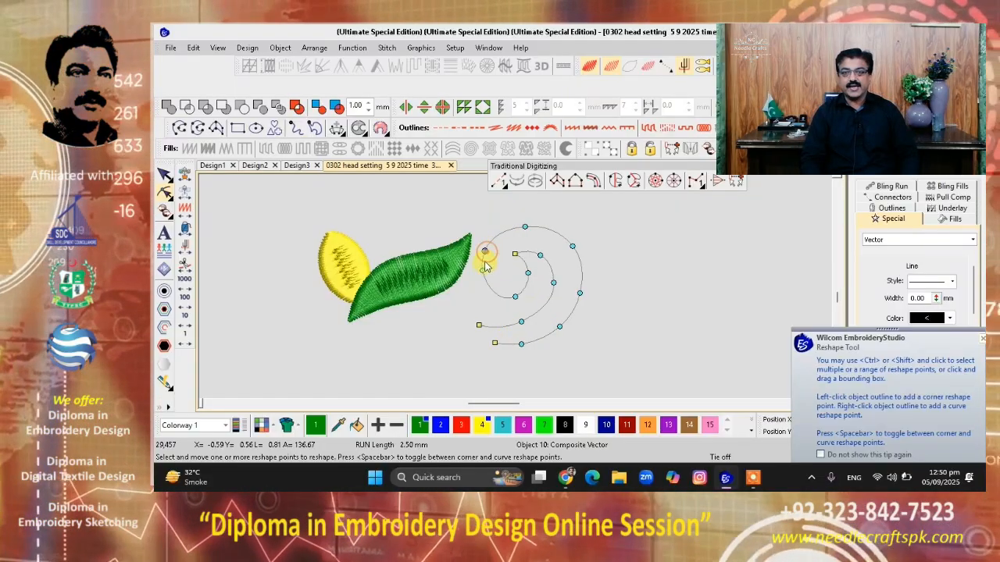
left_click(483, 278)
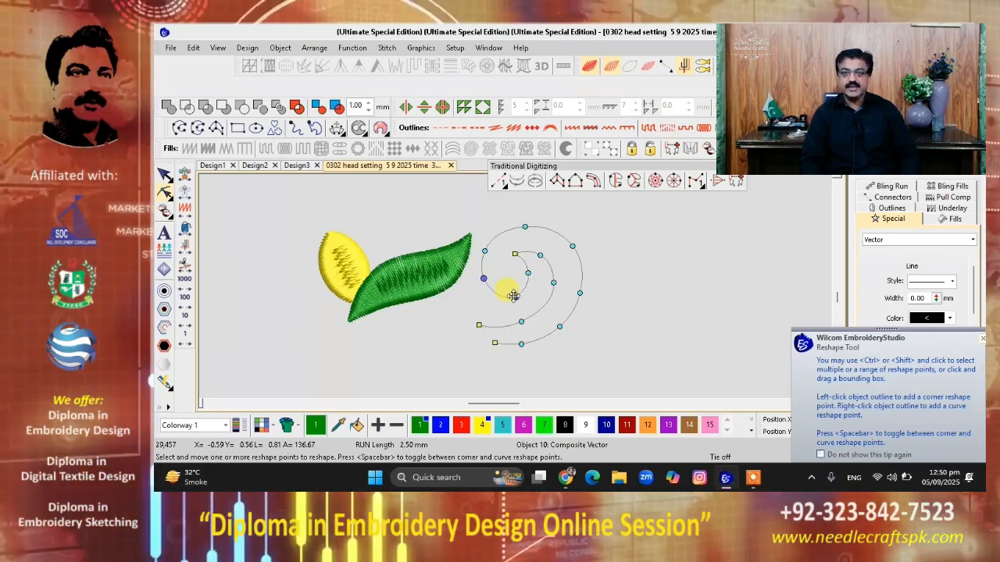
left_click(509, 295)
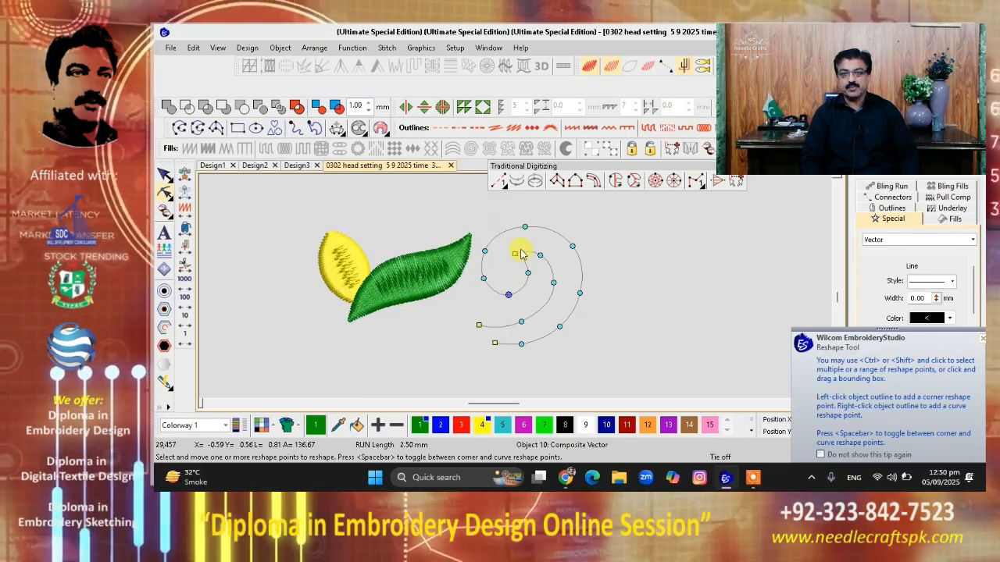
left_click_drag(516, 255, 522, 259)
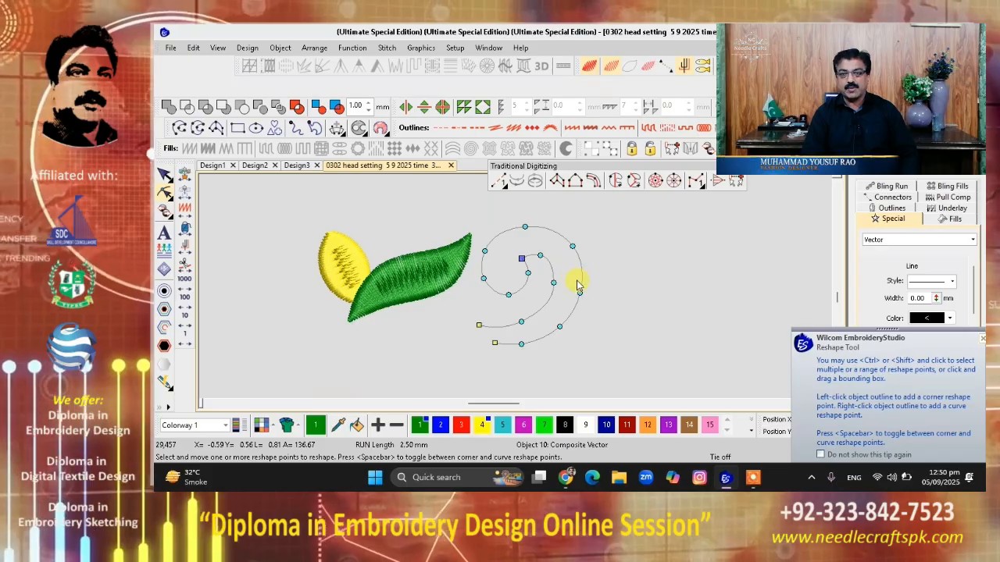
left_click(525, 227)
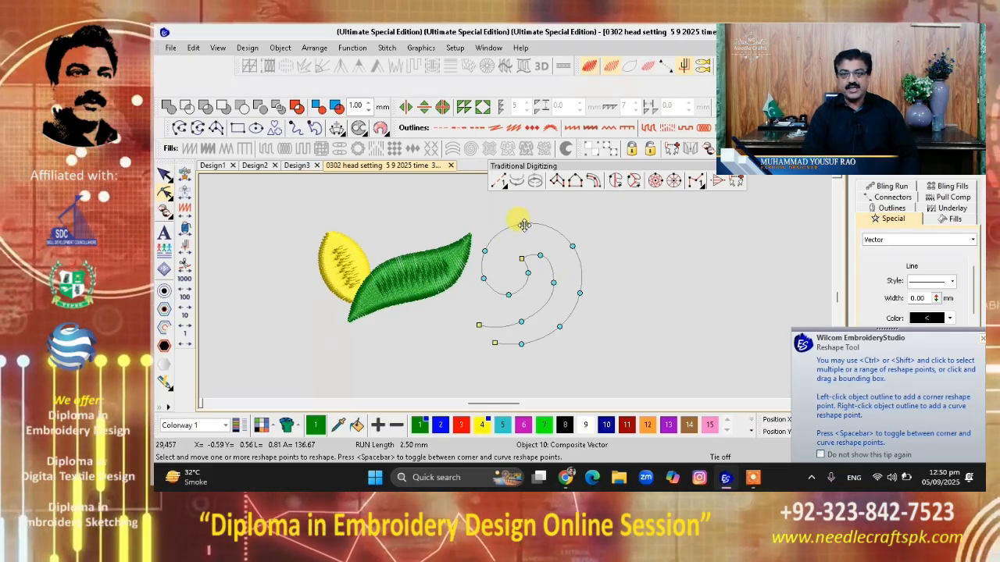
left_click_drag(543, 257, 543, 258)
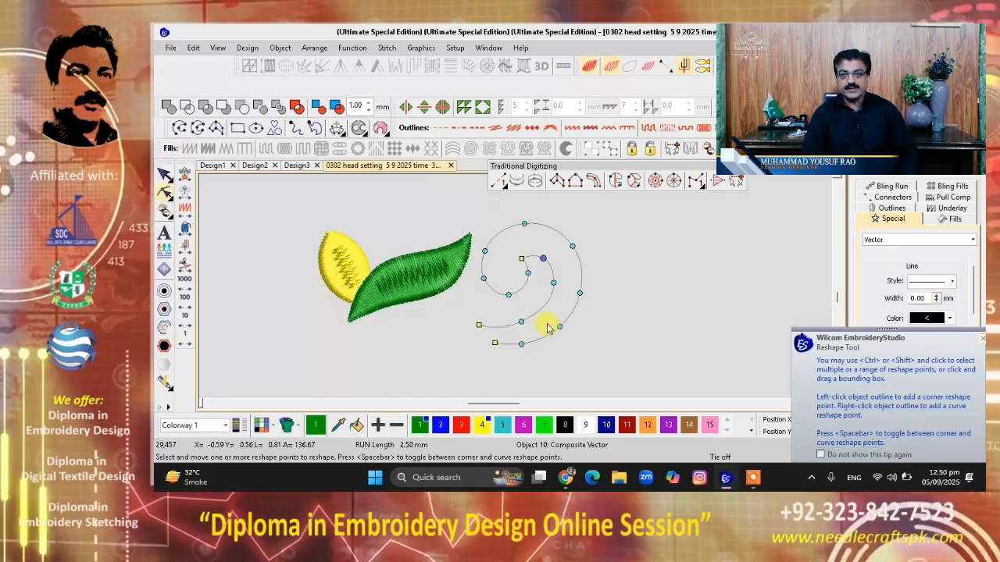
left_click(572, 246)
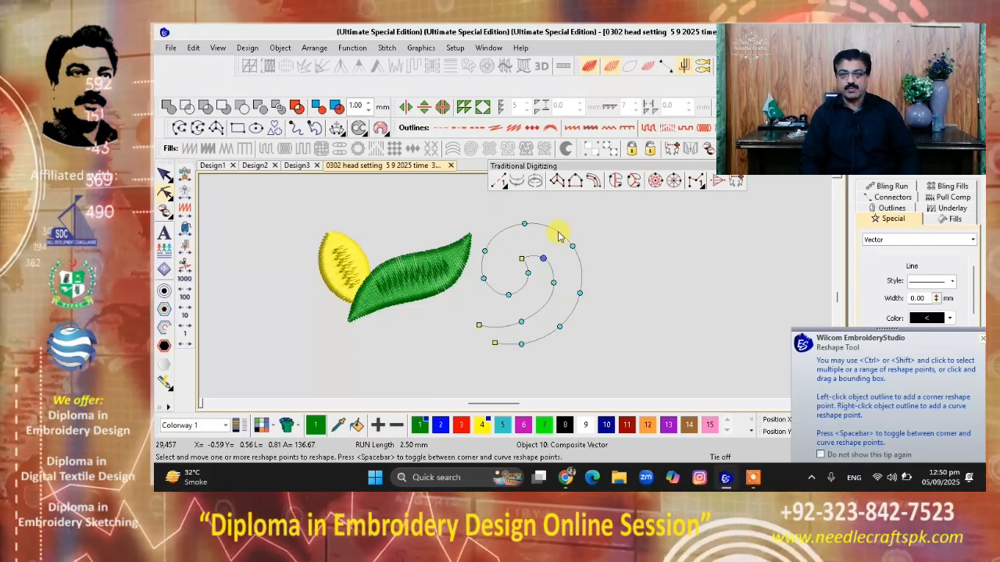
left_click_drag(523, 260, 529, 270)
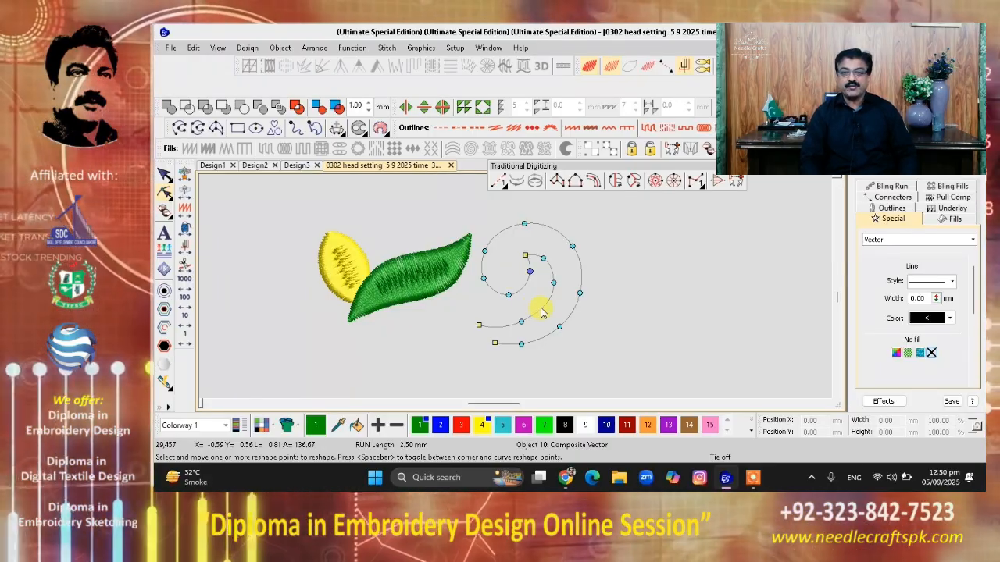
key("Escape")
Convert the scroll outline into a green Complex Turning satin fill with five angle lines across its tail, side, top and curled head
left_click(535, 295)
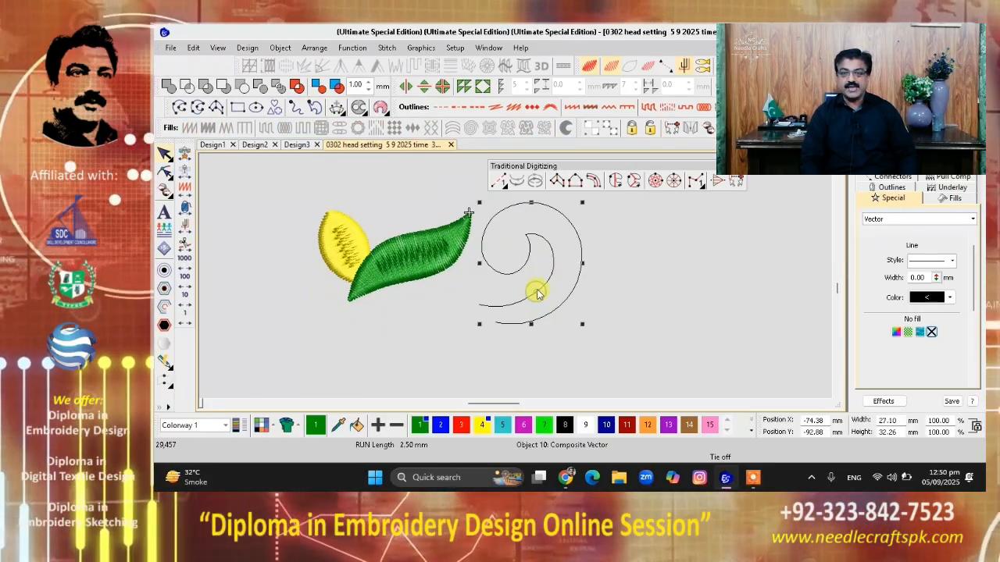
left_click(625, 190)
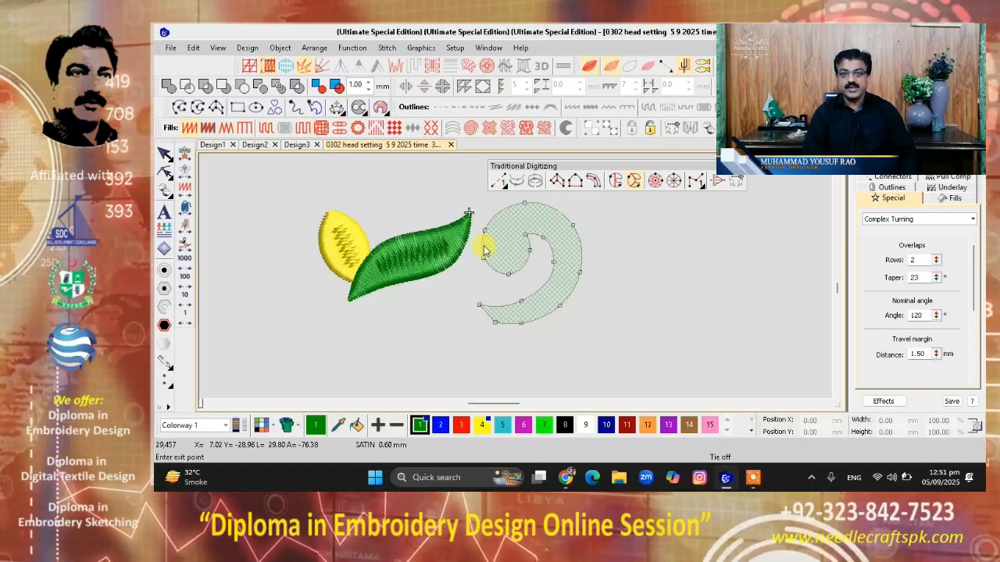
left_click(496, 323)
left_click(502, 298)
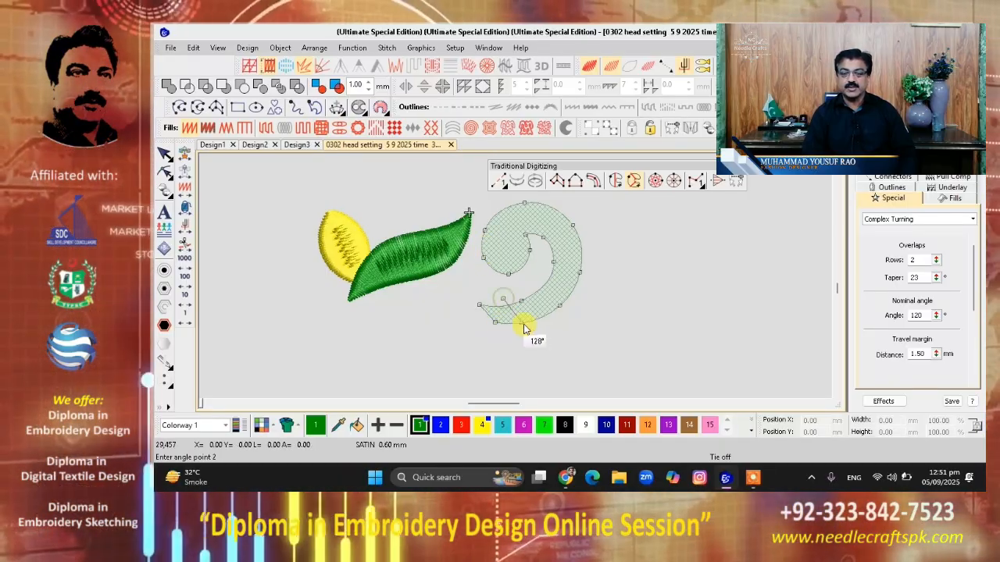
left_click(534, 330)
left_click(541, 272)
left_click(600, 282)
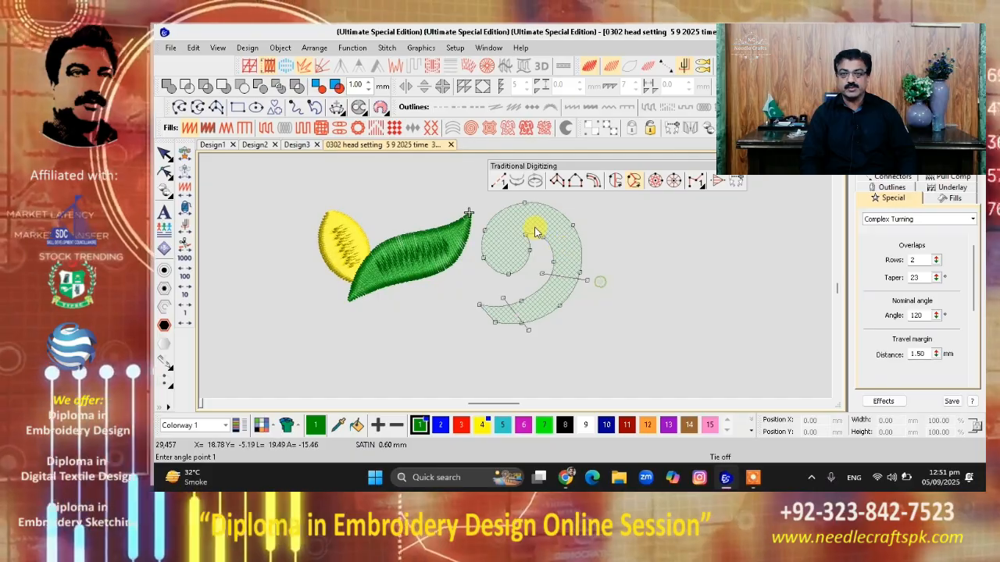
left_click(537, 249)
left_click(548, 196)
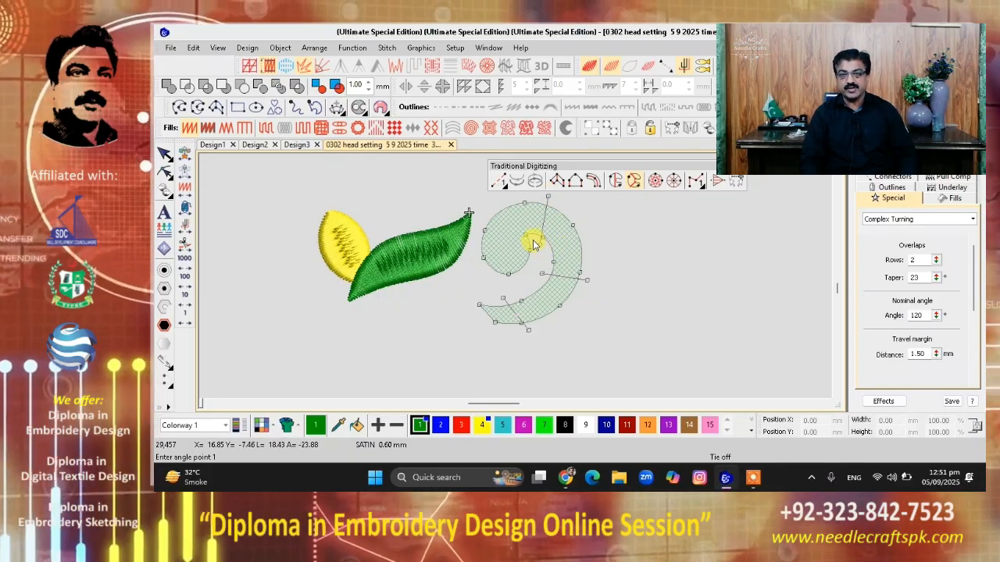
left_click(536, 245)
left_click(512, 196)
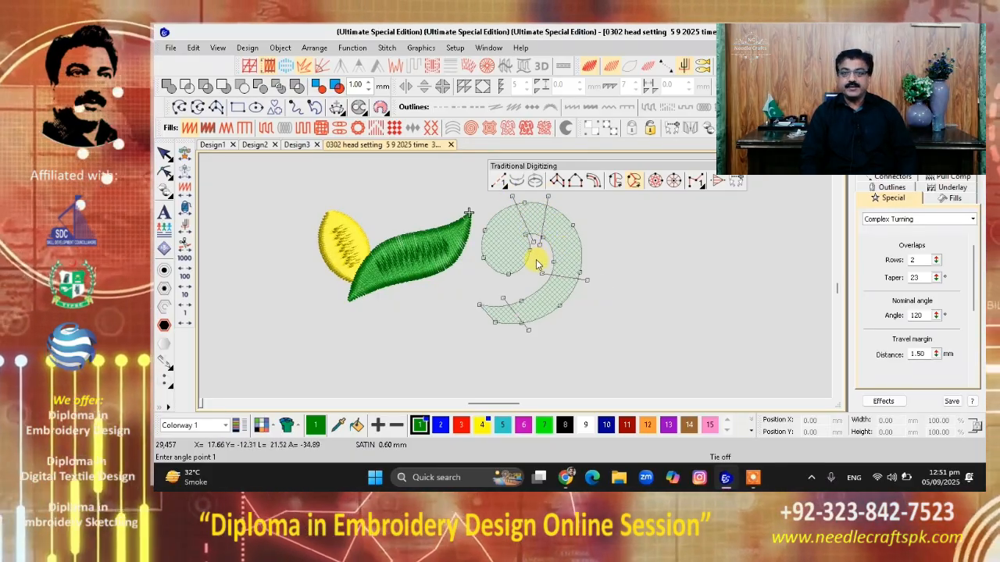
left_click(539, 260)
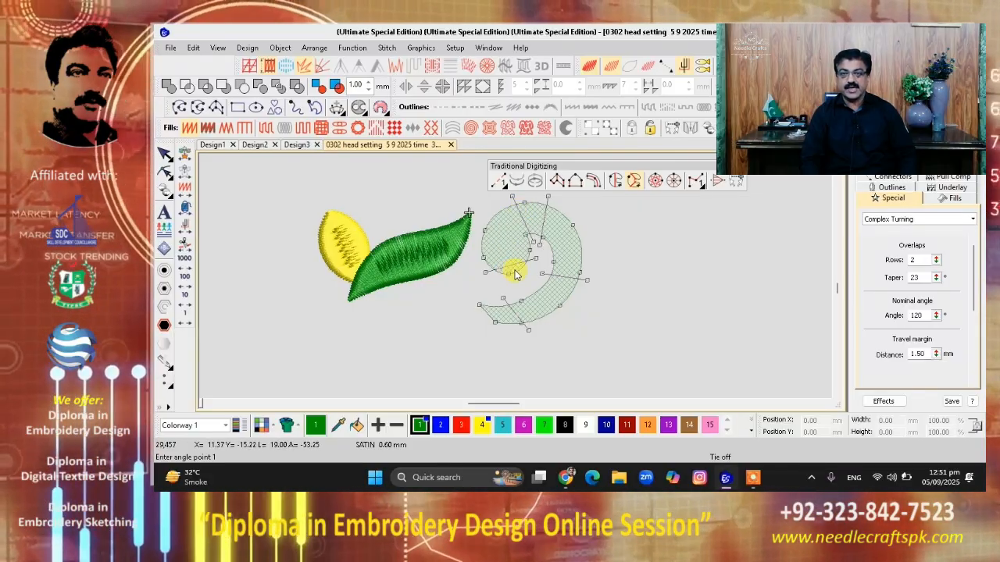
key("Return")
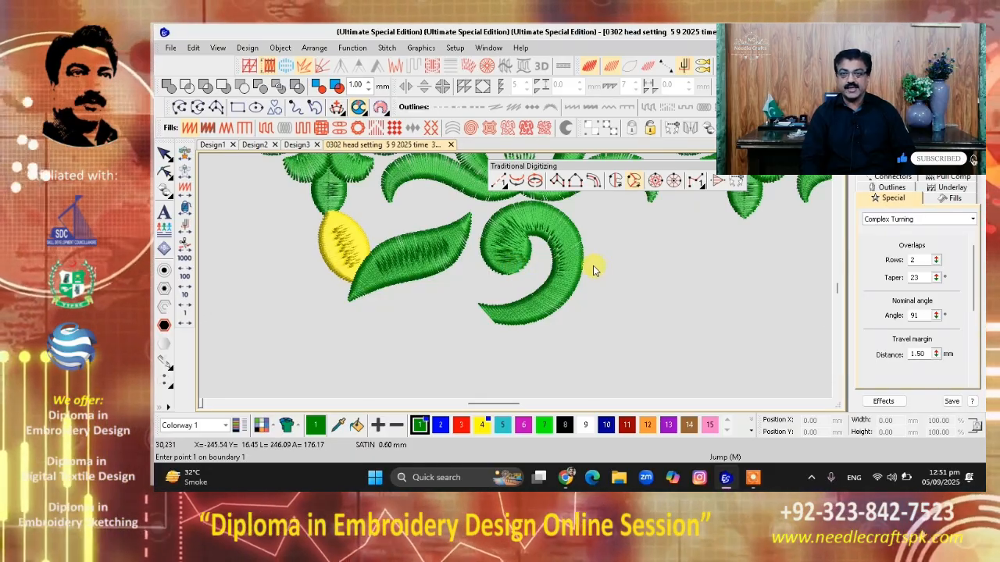
Examine the stitched scroll and leaves against the whole floral border with the background artwork shown again
scroll(516, 277, "down", 2)
scroll(515, 278, "up", 2)
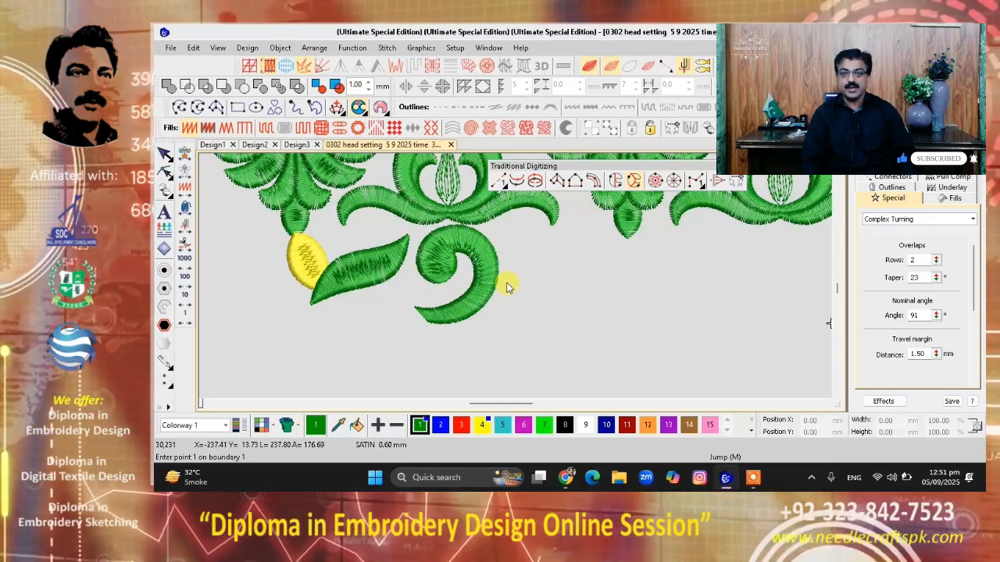
key("d")
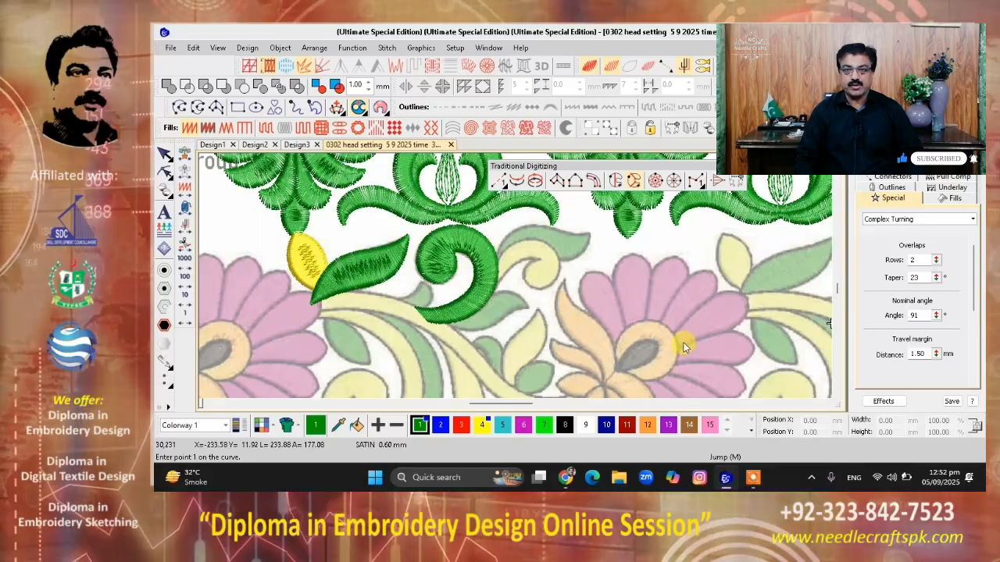
scroll(506, 283, "down", 2)
scroll(478, 280, "down", 1)
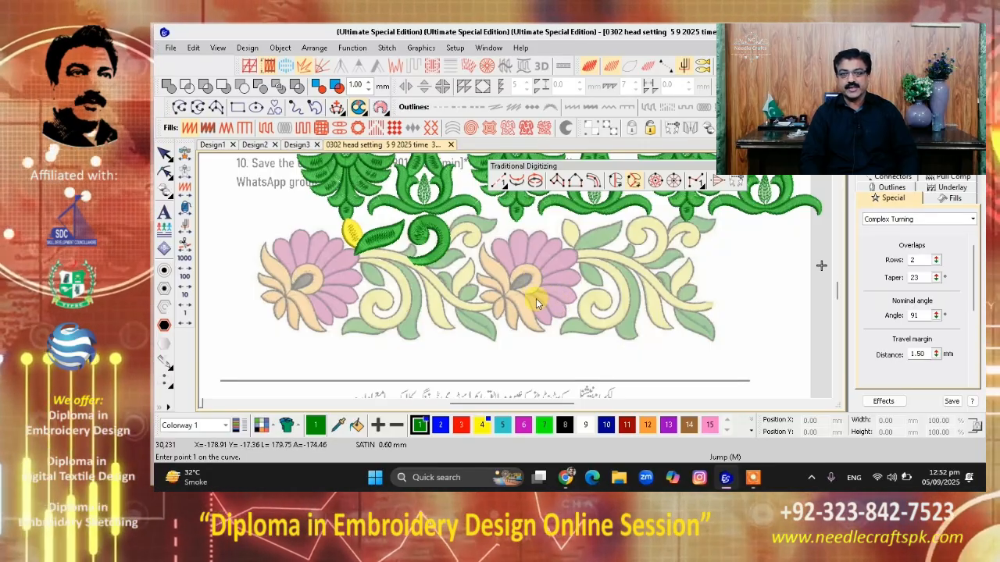
scroll(515, 279, "up", 1)
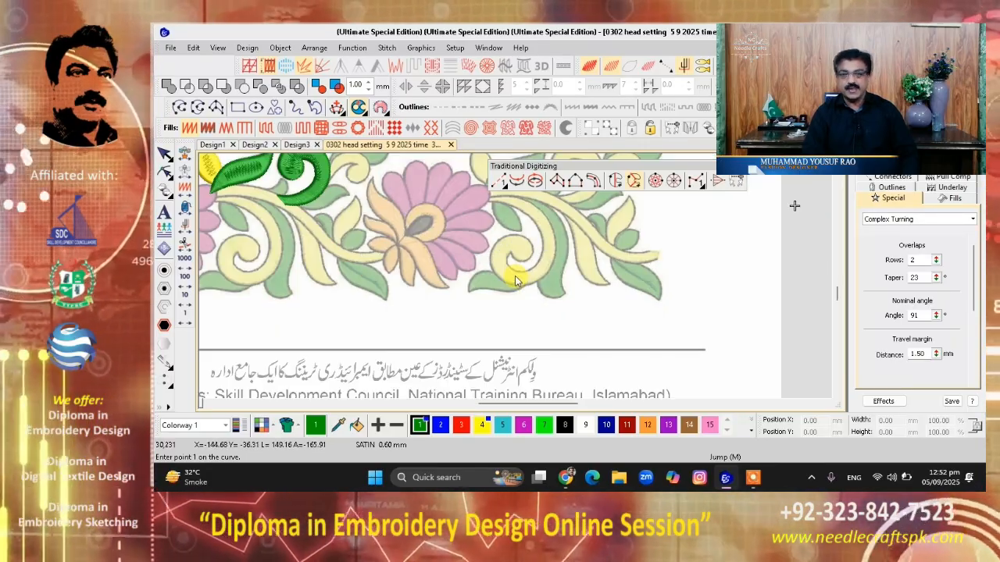
scroll(515, 280, "down", 1)
scroll(515, 280, "up", 2)
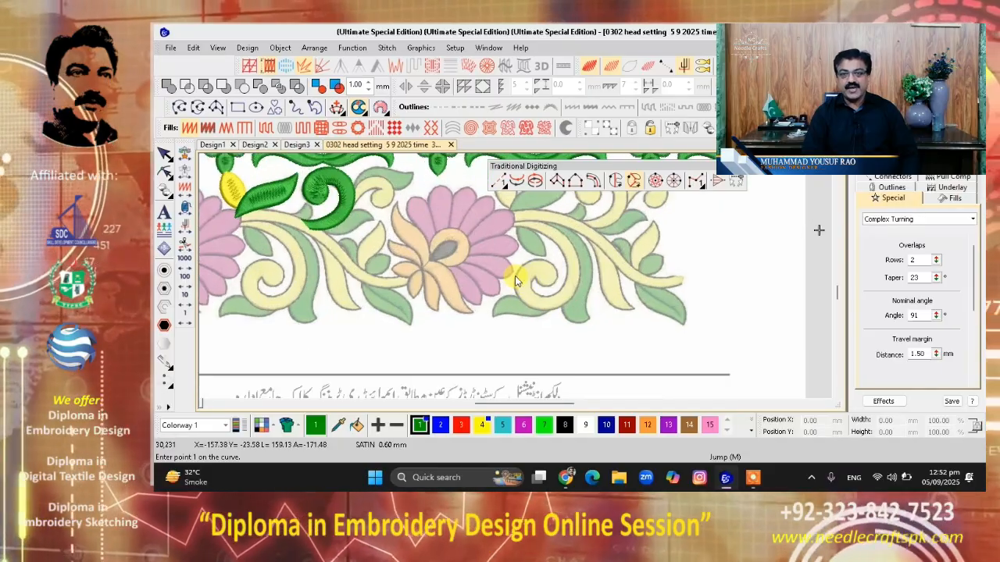
scroll(516, 279, "down", 1)
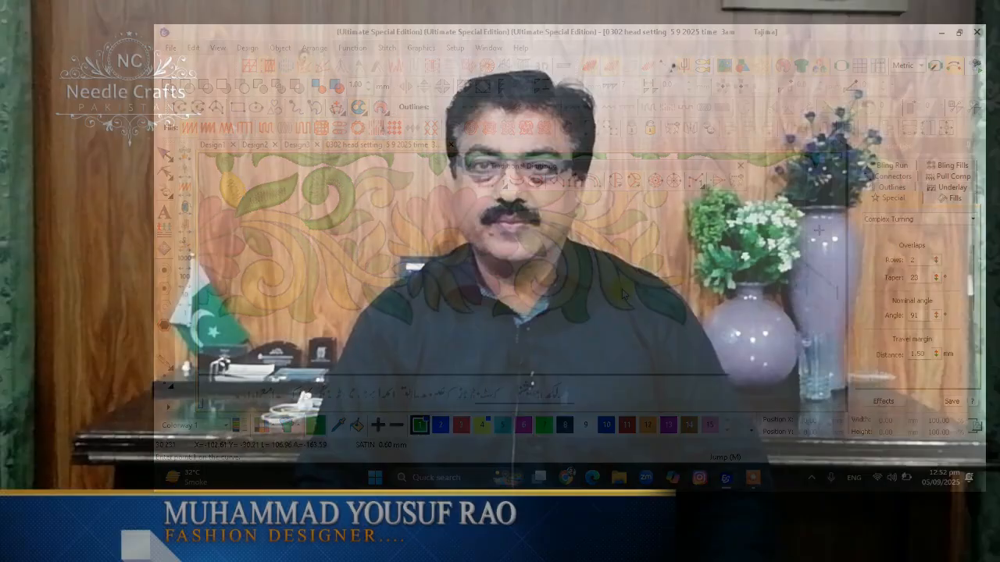